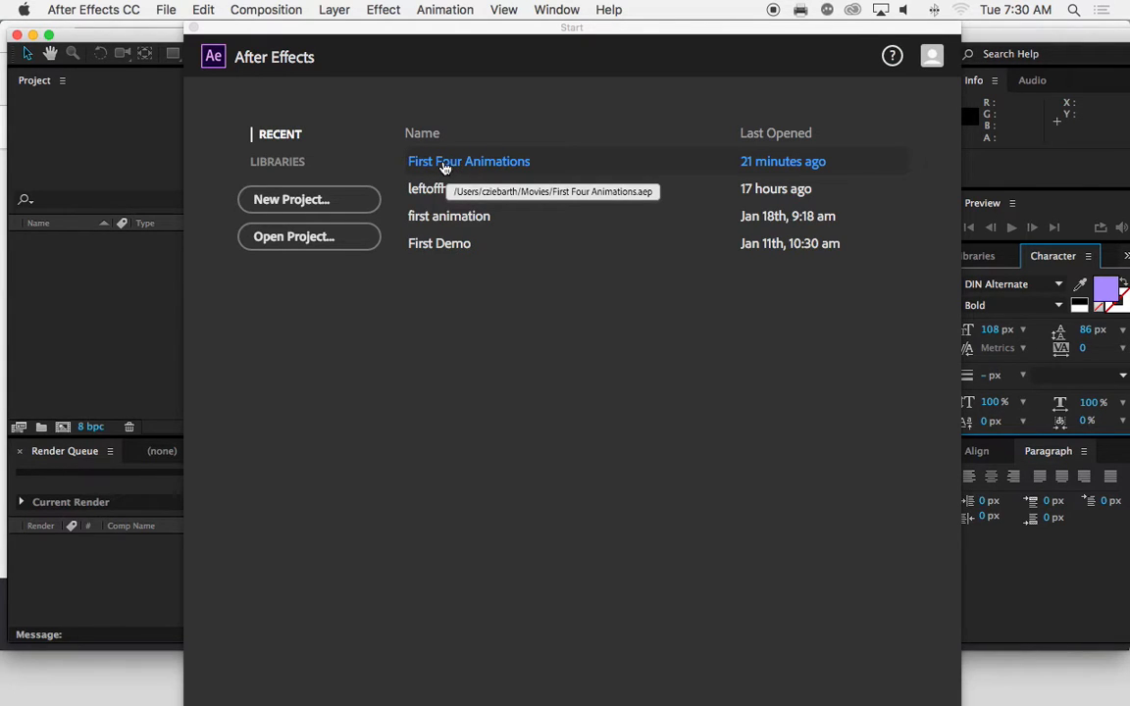
Open the First Four Animations project and play a preview of the Scale Animation composition
{"action": "left_click", "coordinate": [442, 166]}
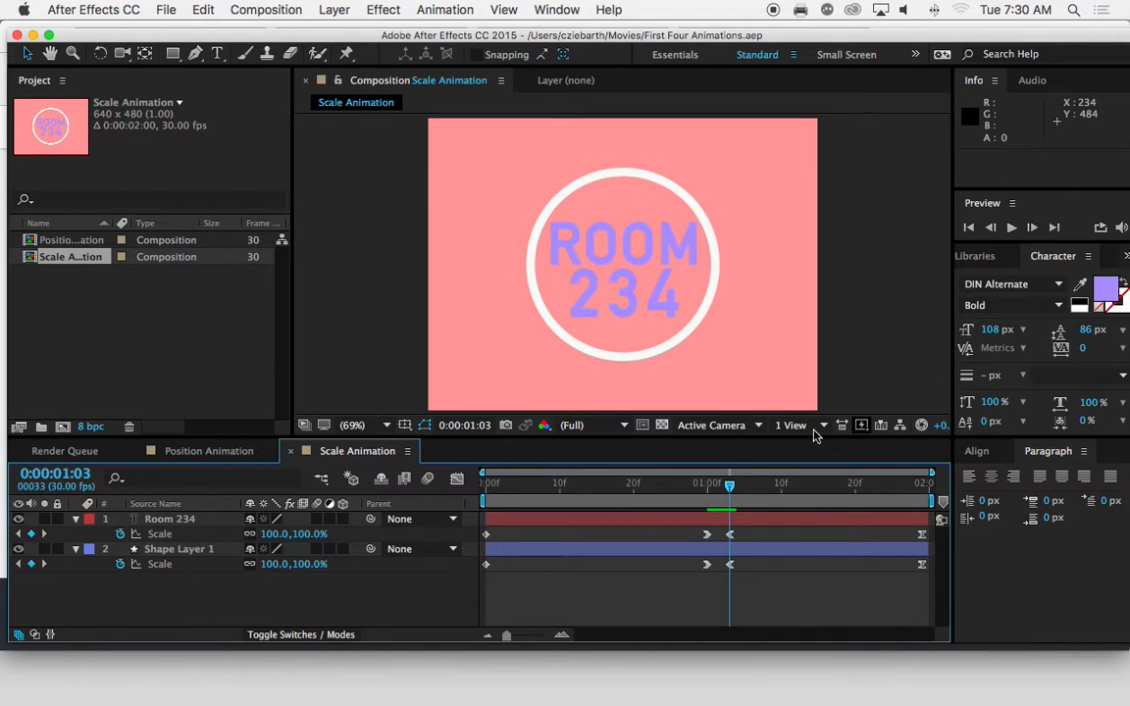
{"action": "left_click", "coordinate": [1009, 227]}
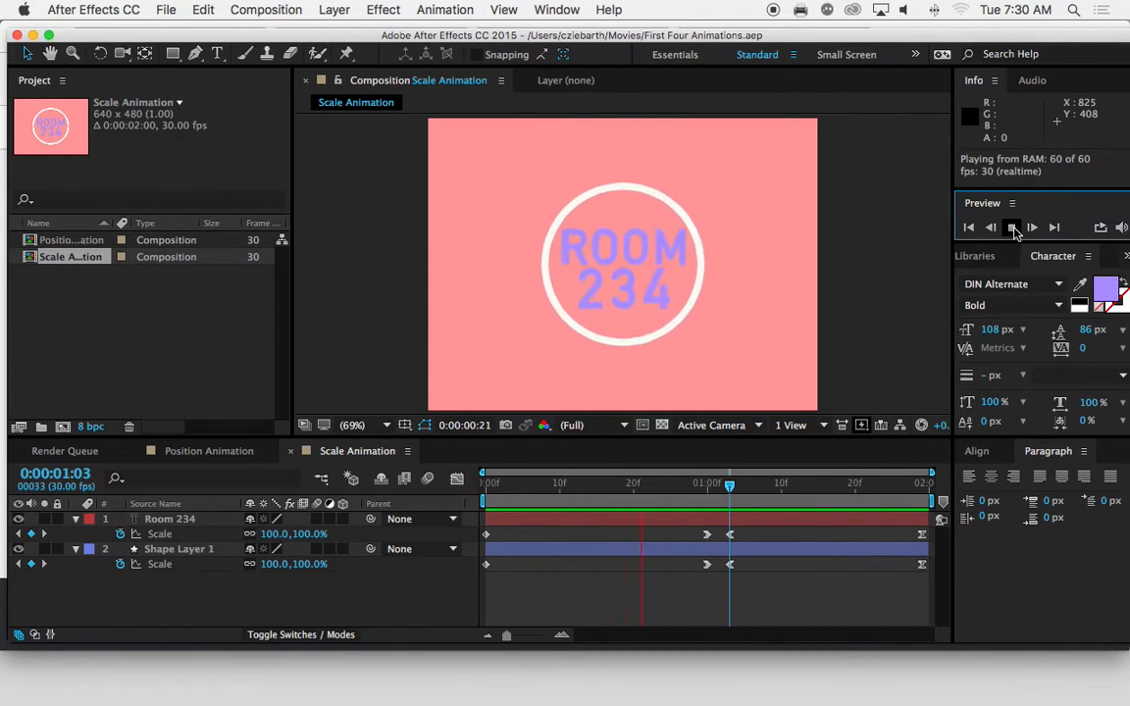
{"action": "left_click", "coordinate": [1013, 227]}
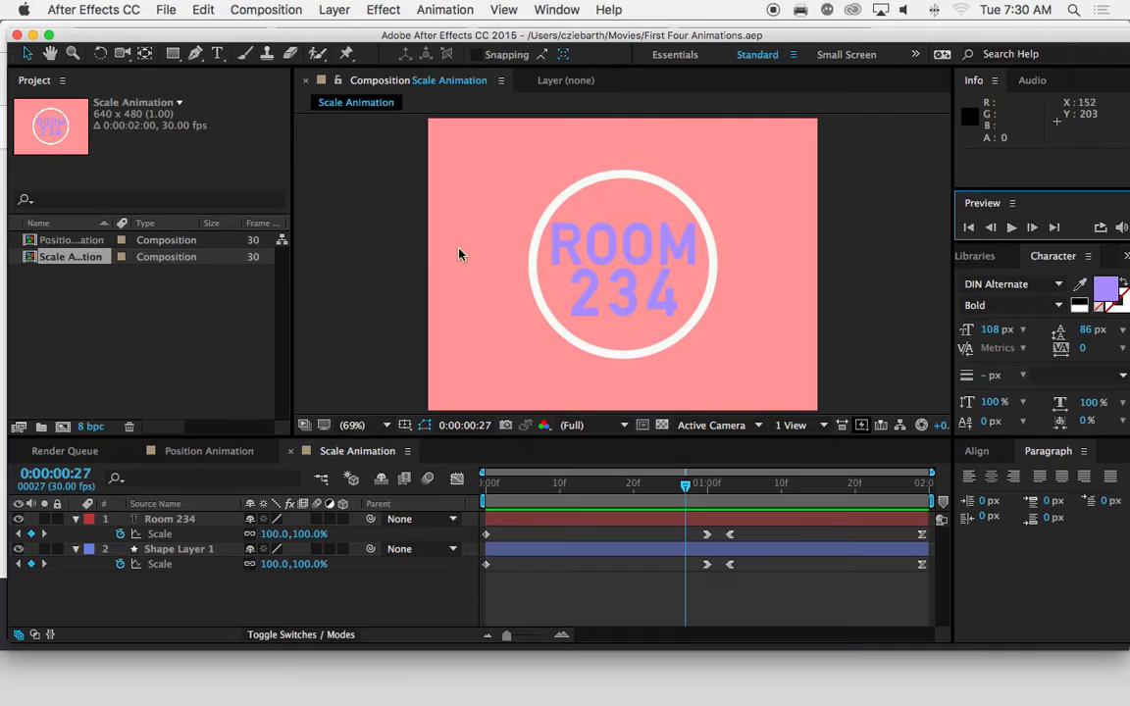
Start a new 640 x 480 composition and name it Opacity Animation
{"action": "left_click", "coordinate": [72, 243]}
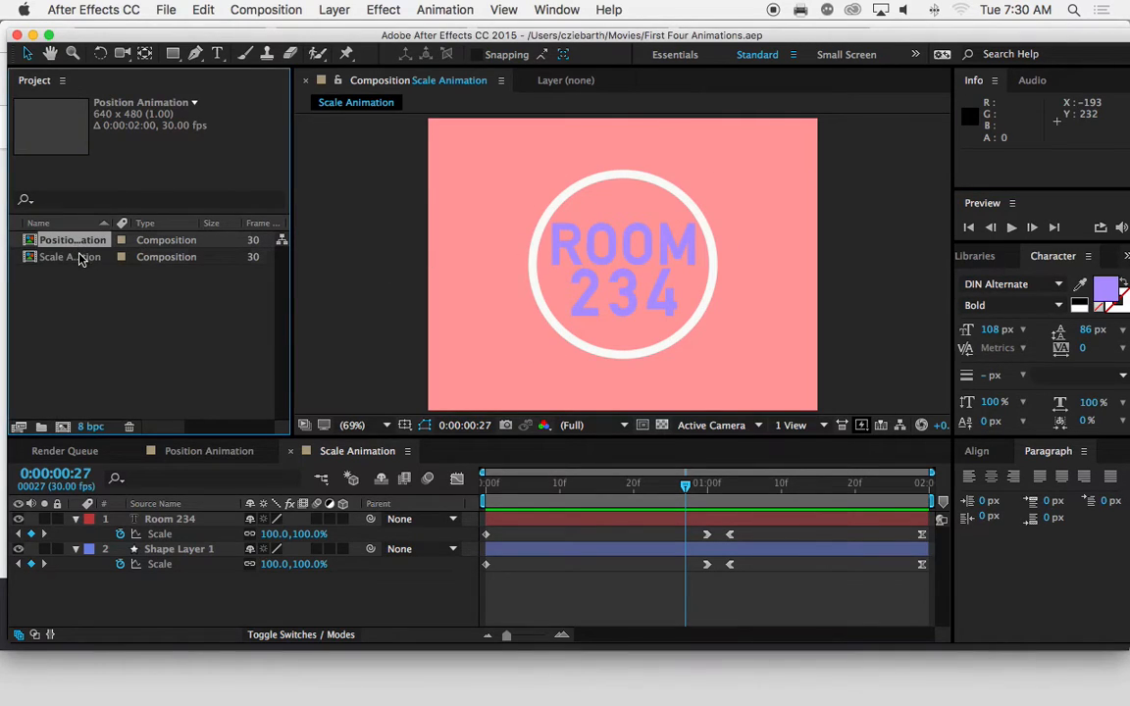
{"action": "left_click", "coordinate": [77, 257]}
{"action": "left_click", "coordinate": [84, 282]}
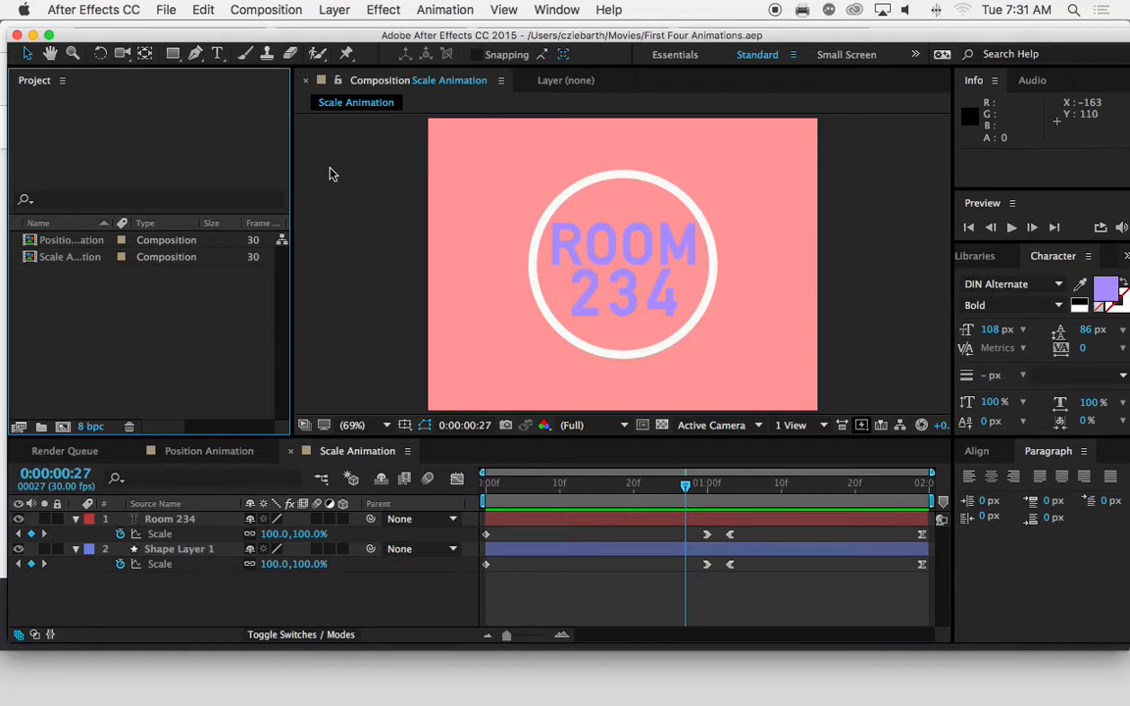
{"action": "left_click", "coordinate": [269, 12]}
{"action": "left_click", "coordinate": [299, 36]}
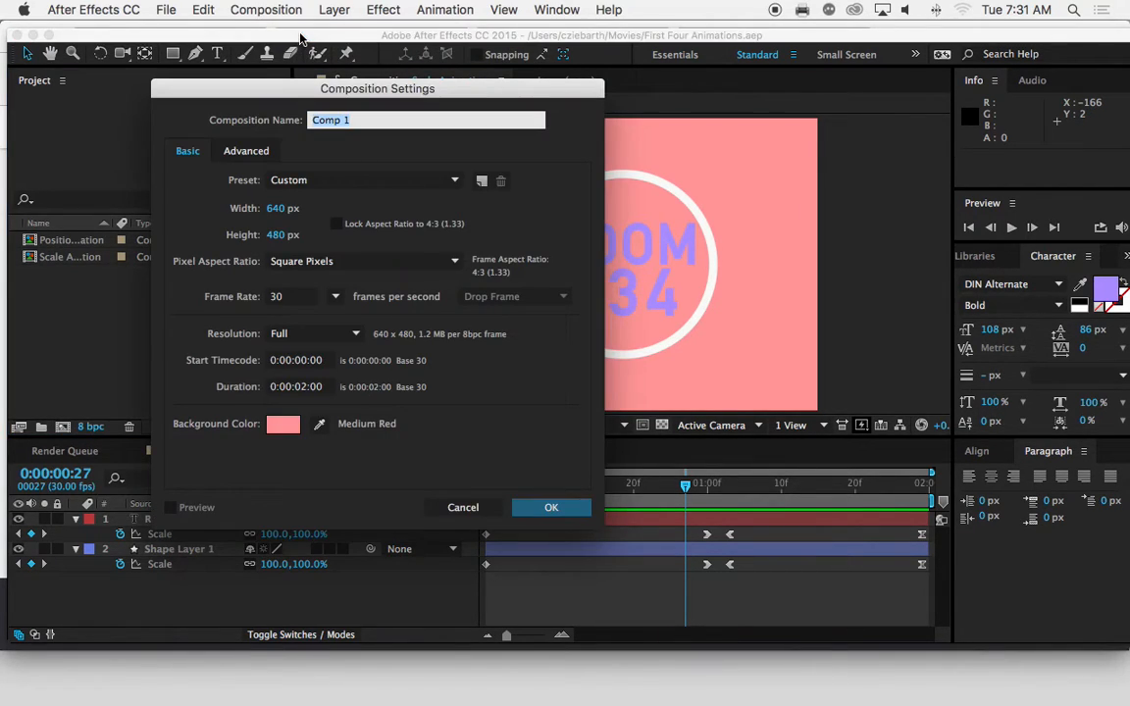
{"action": "type", "text": "Opacity Animation"}
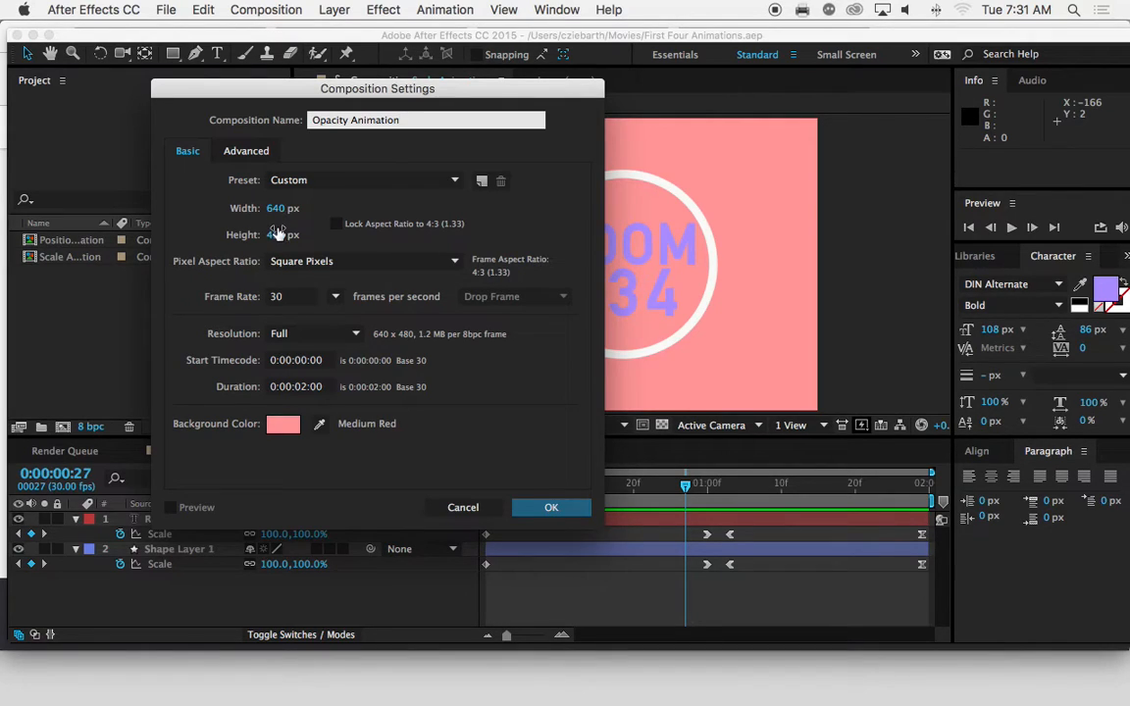
{"action": "left_click", "coordinate": [337, 226]}
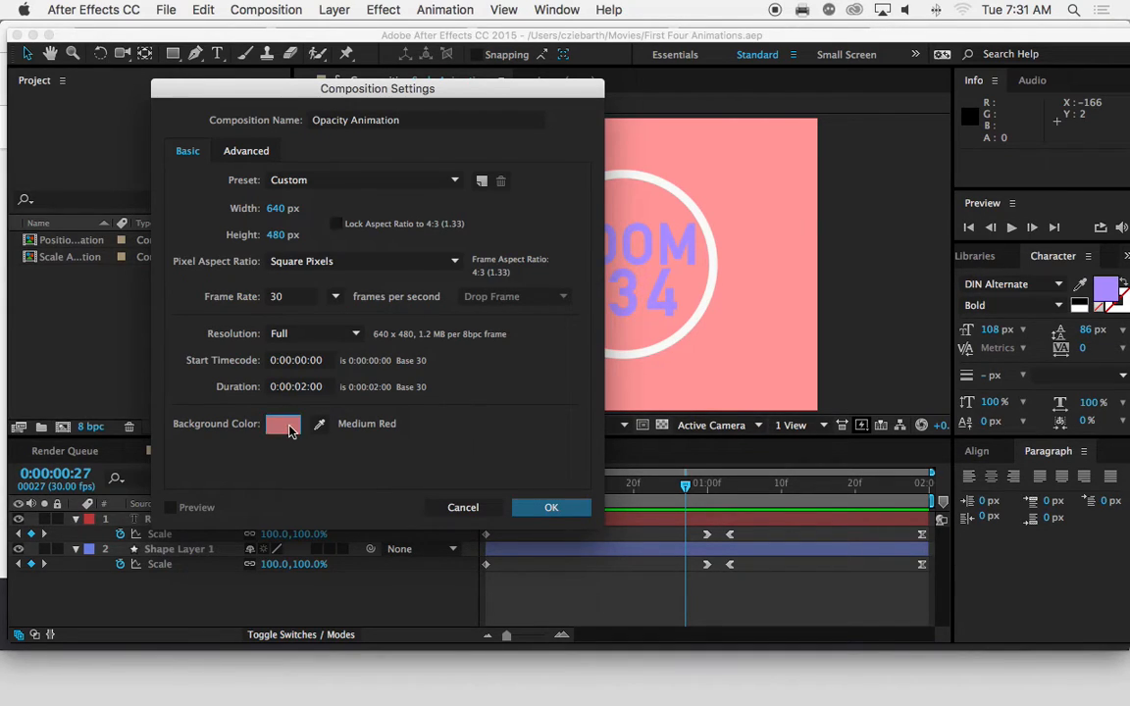
Set the new composition's background color to light green 95FCAC and create the composition
{"action": "left_click", "coordinate": [284, 425]}
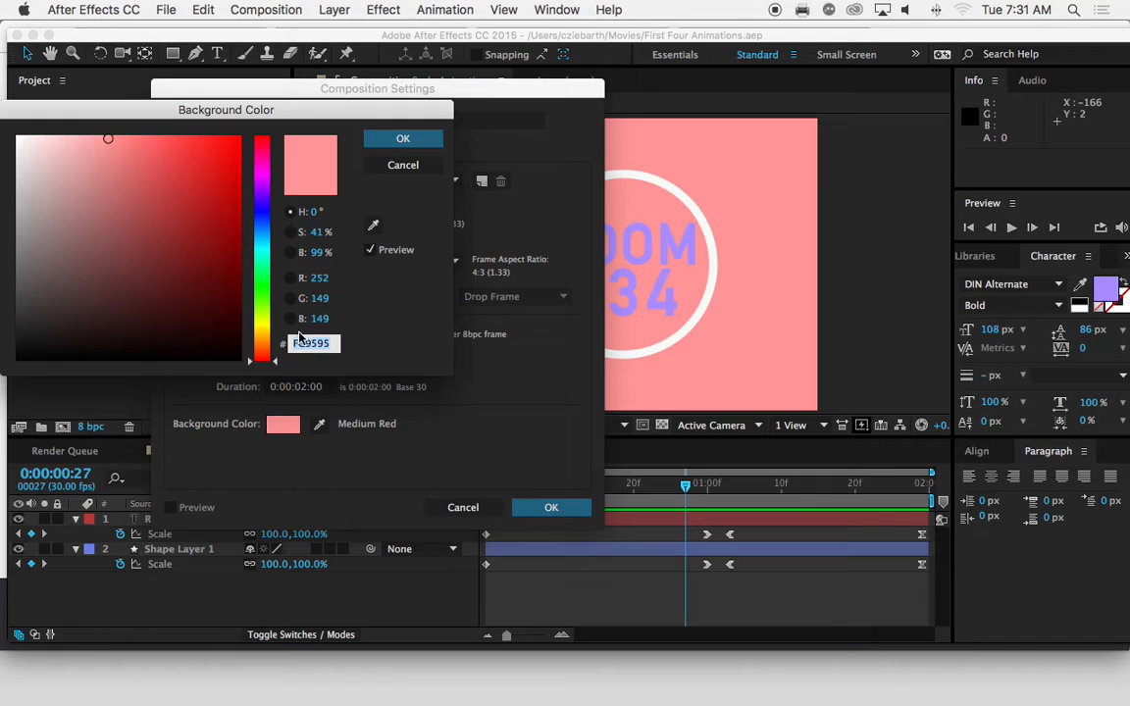
{"action": "left_click", "coordinate": [262, 252]}
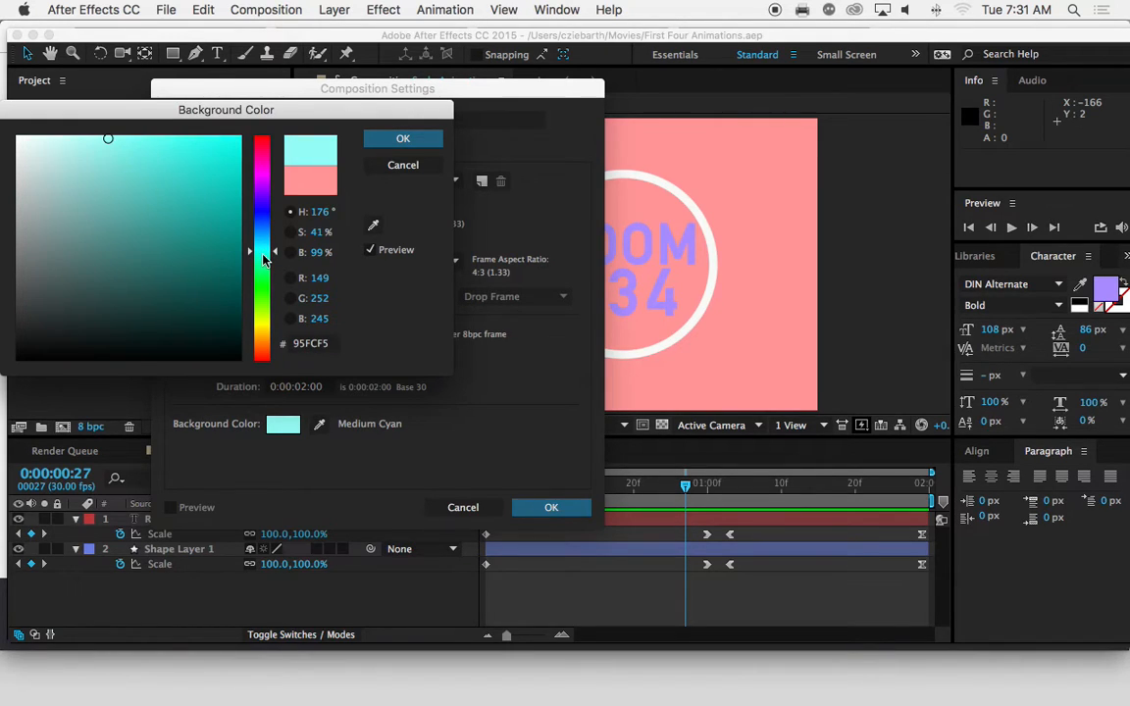
{"action": "left_click", "coordinate": [267, 280]}
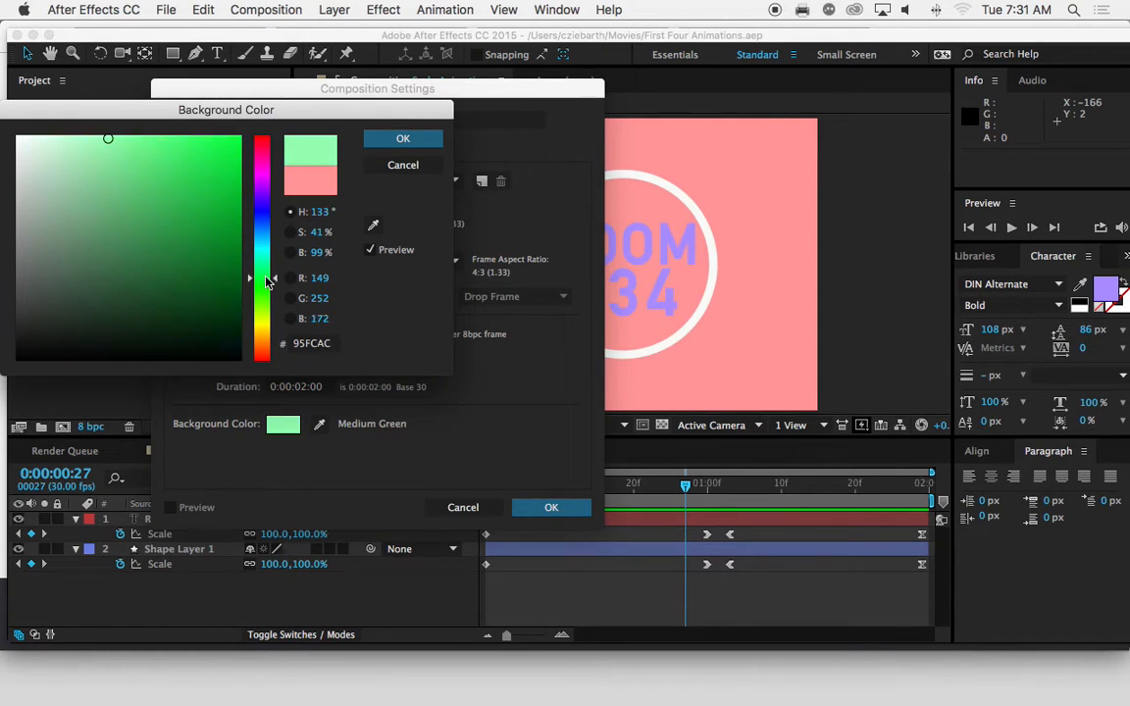
{"action": "left_click", "coordinate": [388, 143]}
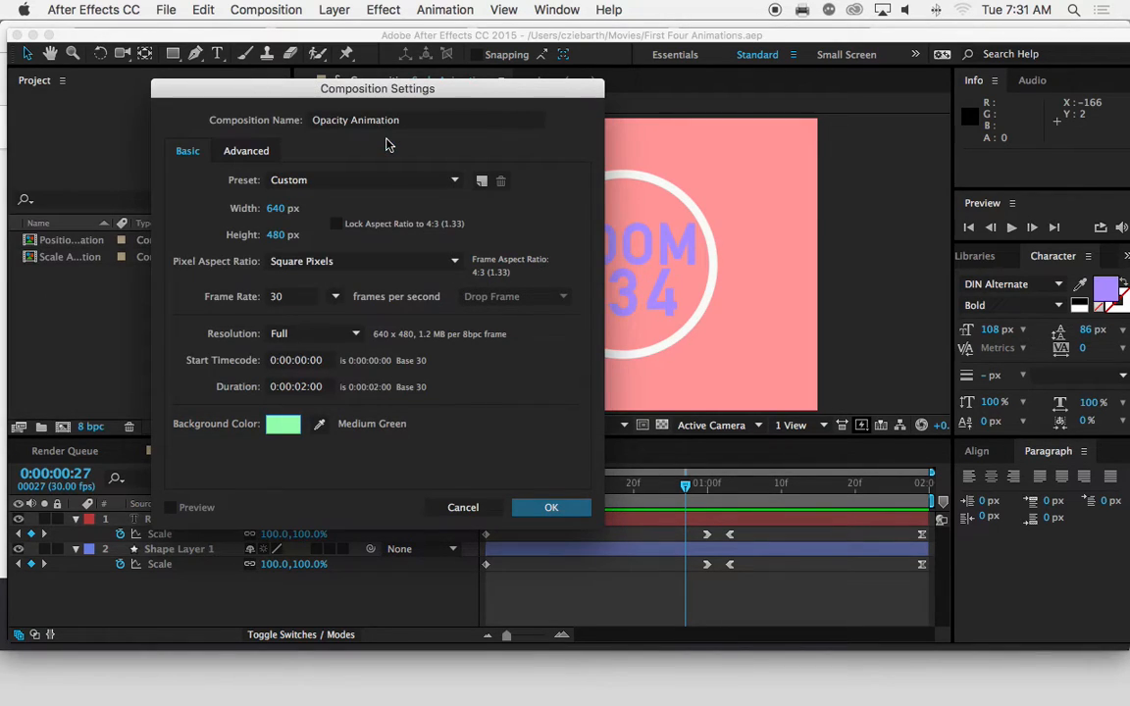
{"action": "left_click", "coordinate": [527, 510]}
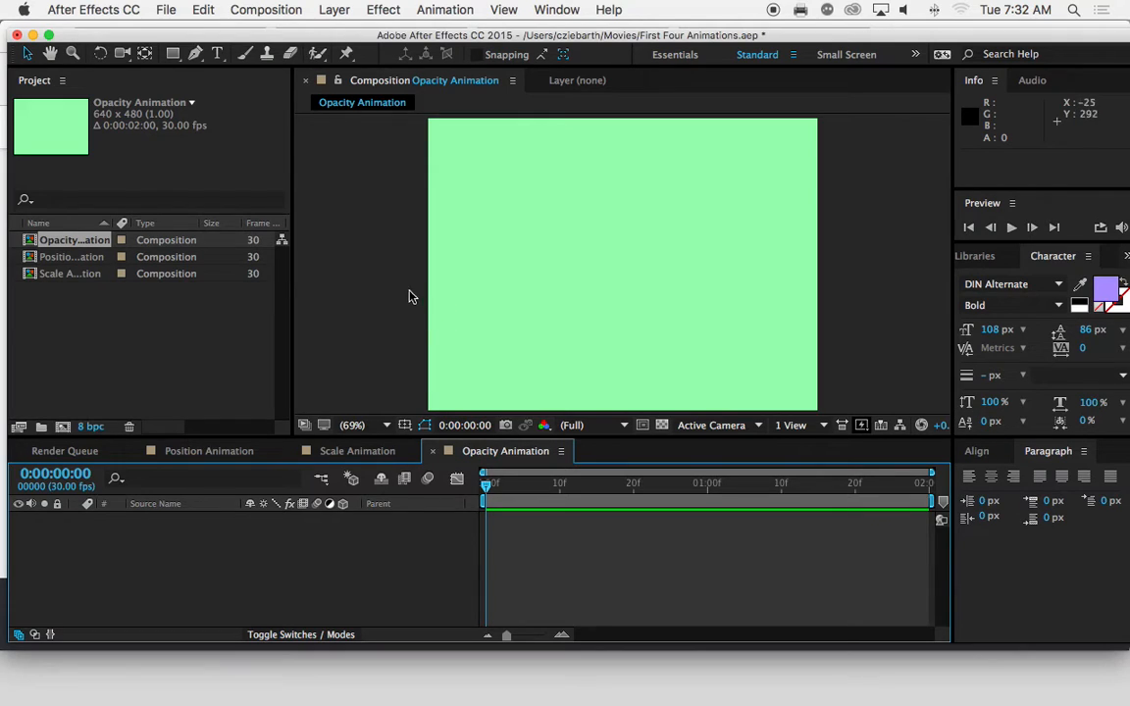
{"action": "left_click", "coordinate": [259, 12]}
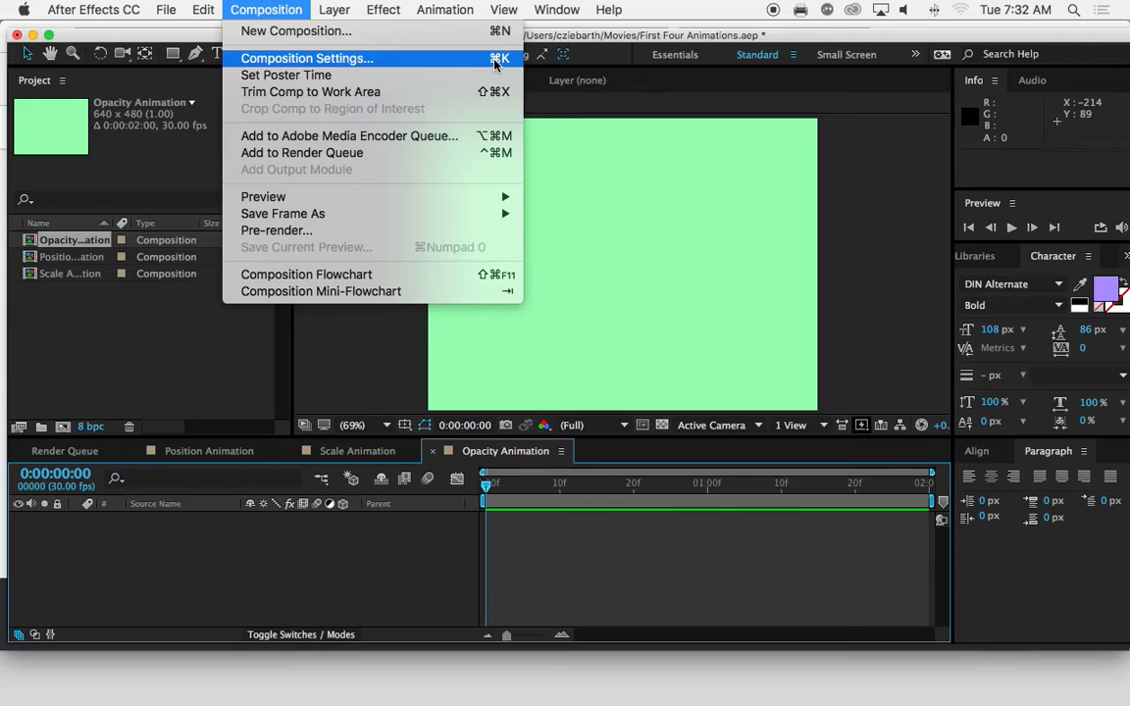
{"action": "left_click", "coordinate": [267, 6]}
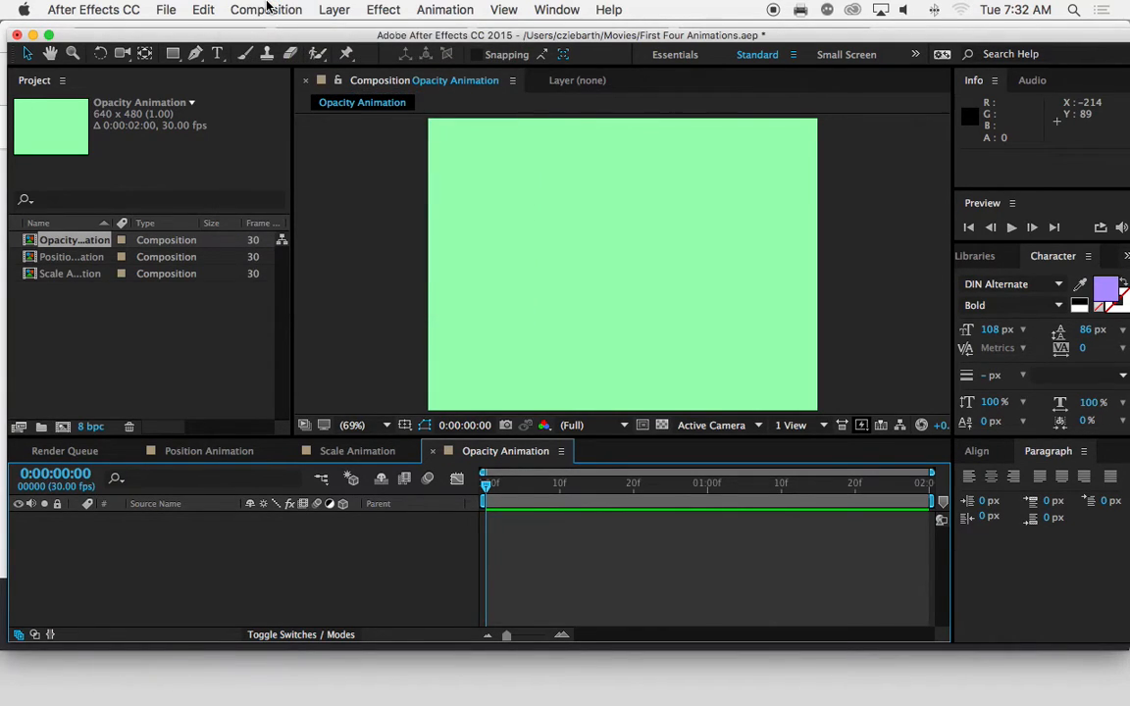
{"action": "left_click_drag", "start_coordinate": [258, 35], "coordinate": [258, 33]}
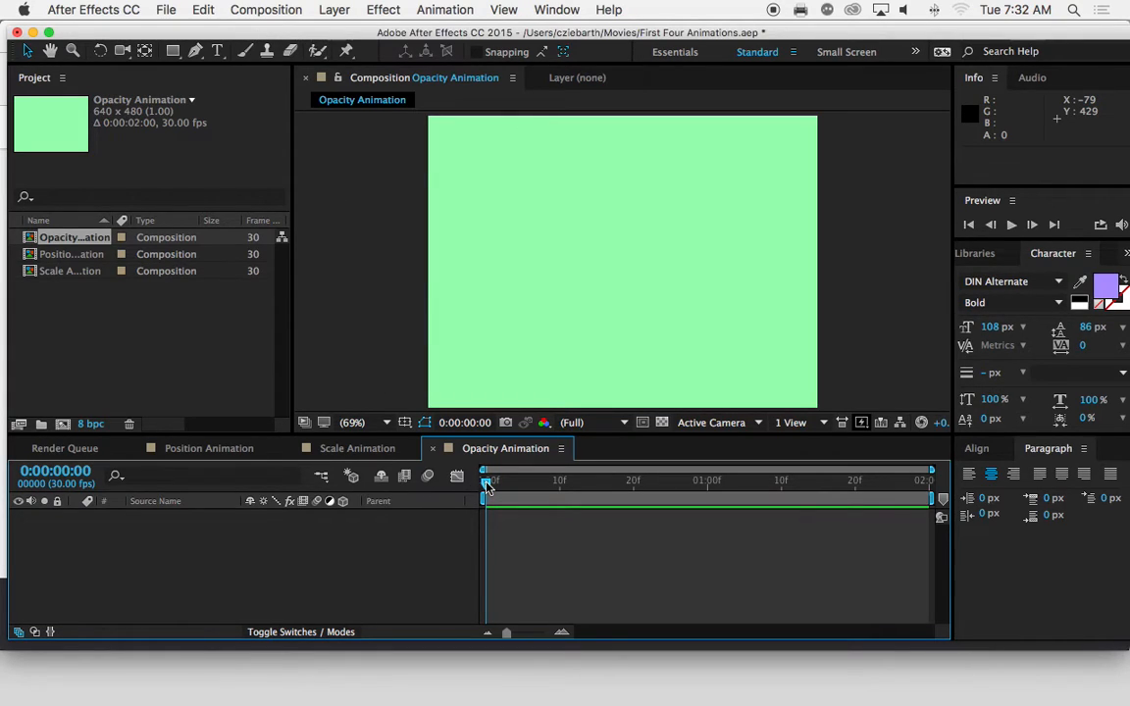
At frame 20, add the text "digital media arts" with one word per line and move it near the center of the frame
{"action": "left_click_drag", "start_coordinate": [487, 488], "coordinate": [633, 492]}
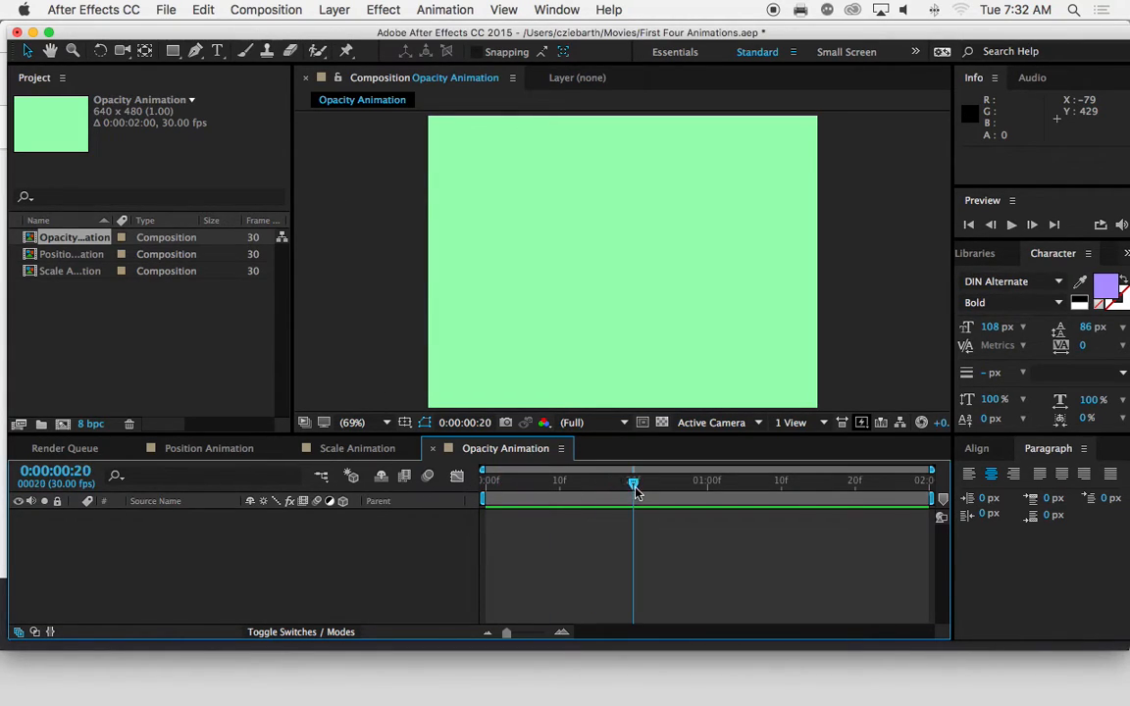
{"action": "left_click", "coordinate": [218, 51]}
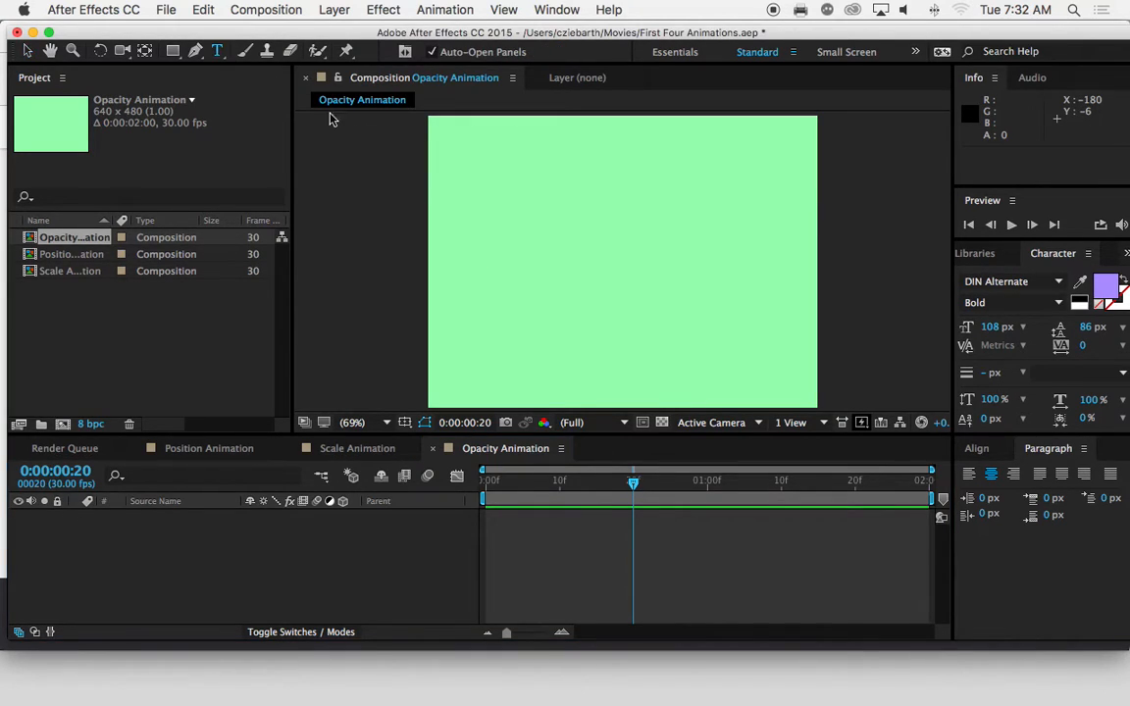
{"action": "left_click", "coordinate": [520, 222]}
{"action": "type", "text": "digital"}
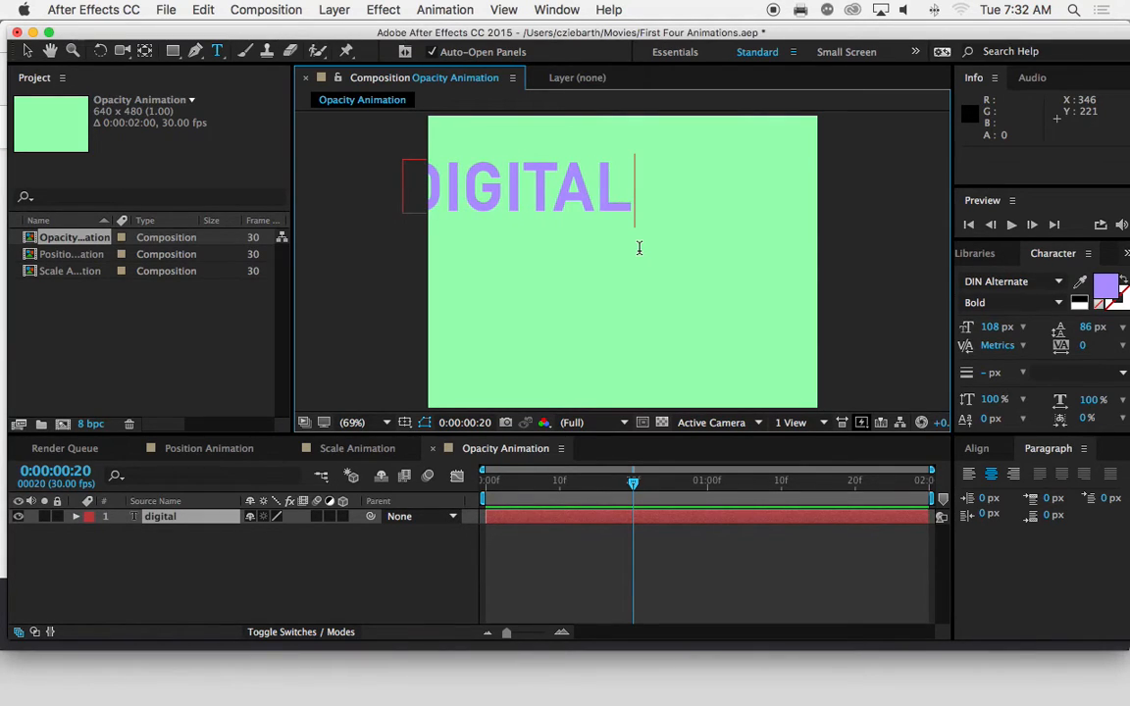
{"action": "key", "text": "Return"}
{"action": "type", "text": "media"}
{"action": "key", "text": "Return"}
{"action": "type", "text": "arts"}
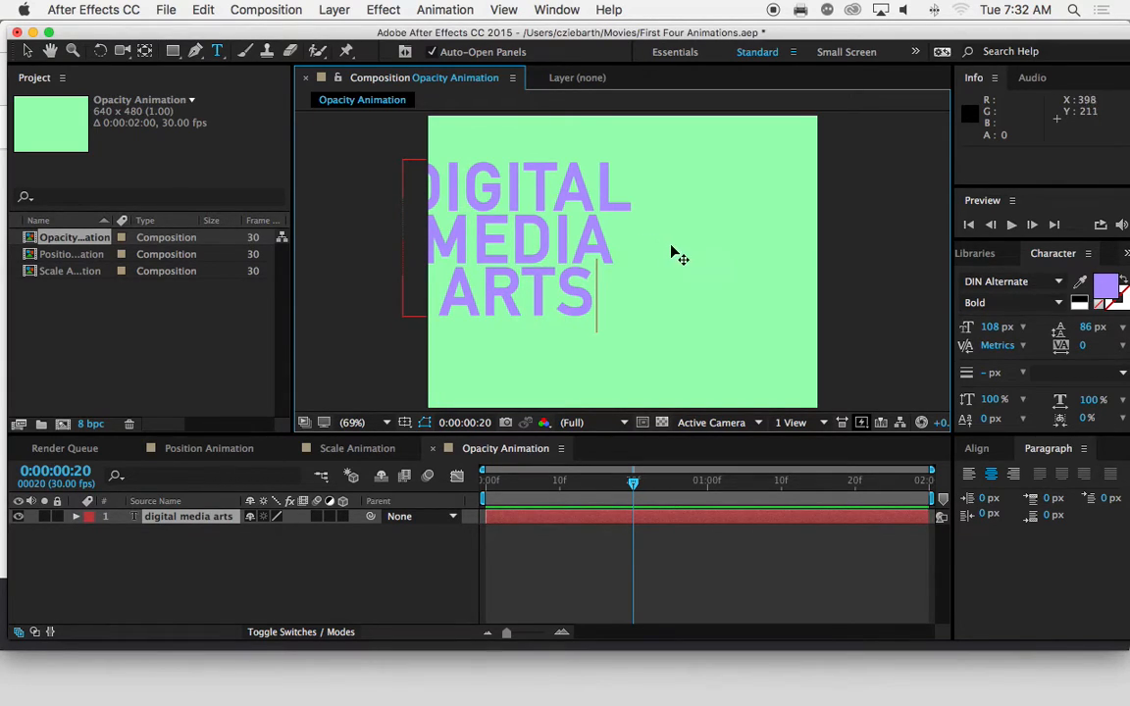
{"action": "left_click_drag", "start_coordinate": [719, 260], "coordinate": [811, 271]}
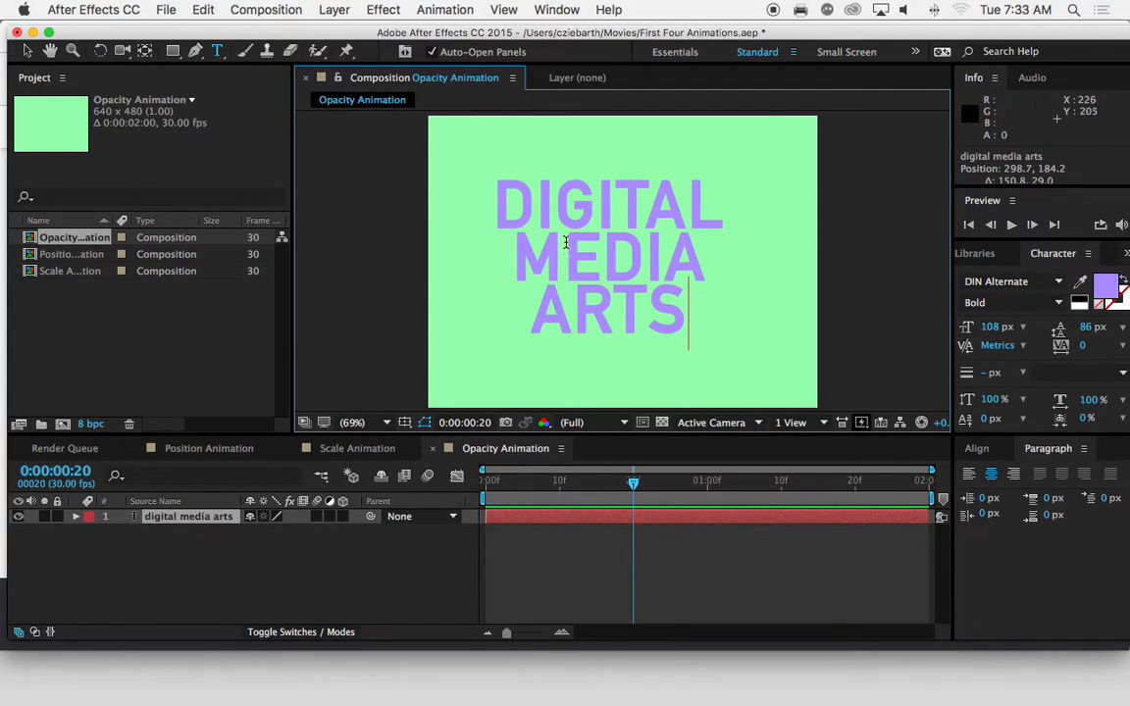
Tighten the kerning between the D and first I of DIGITAL to -100
{"action": "left_click", "coordinate": [536, 199]}
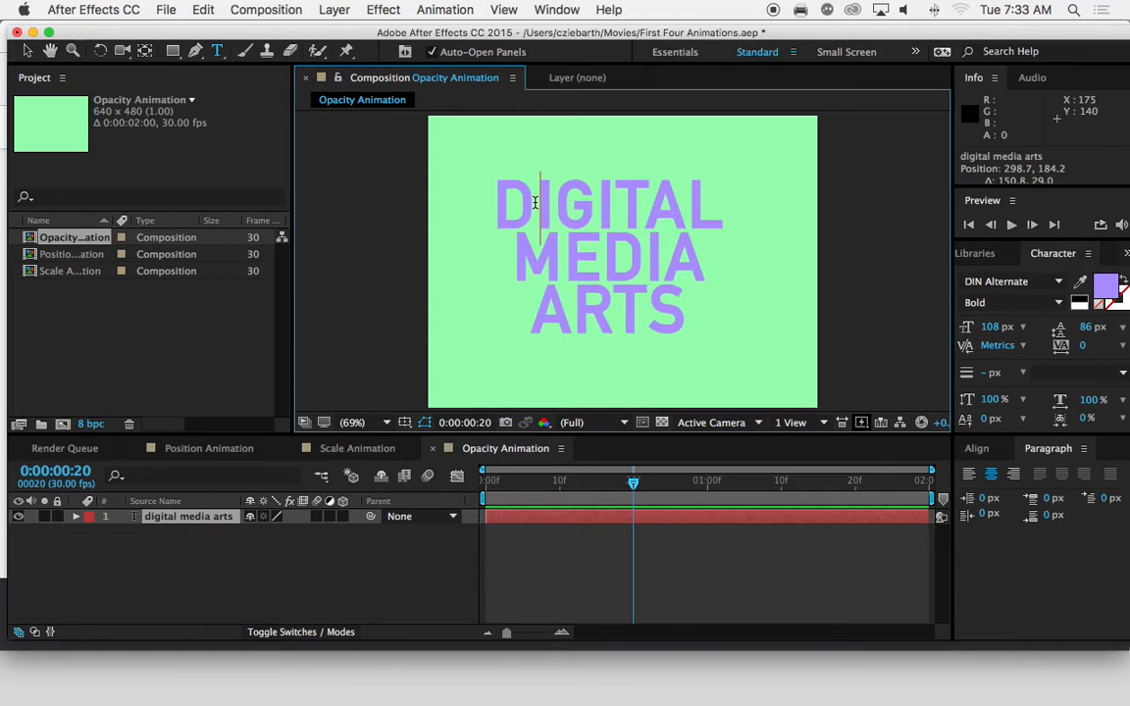
{"action": "key", "text": "alt+Left"}
{"action": "key", "text": "alt+Left"}
{"action": "key", "text": "alt+Left"}
{"action": "key", "text": "alt+Left"}
{"action": "key", "text": "alt+Left"}
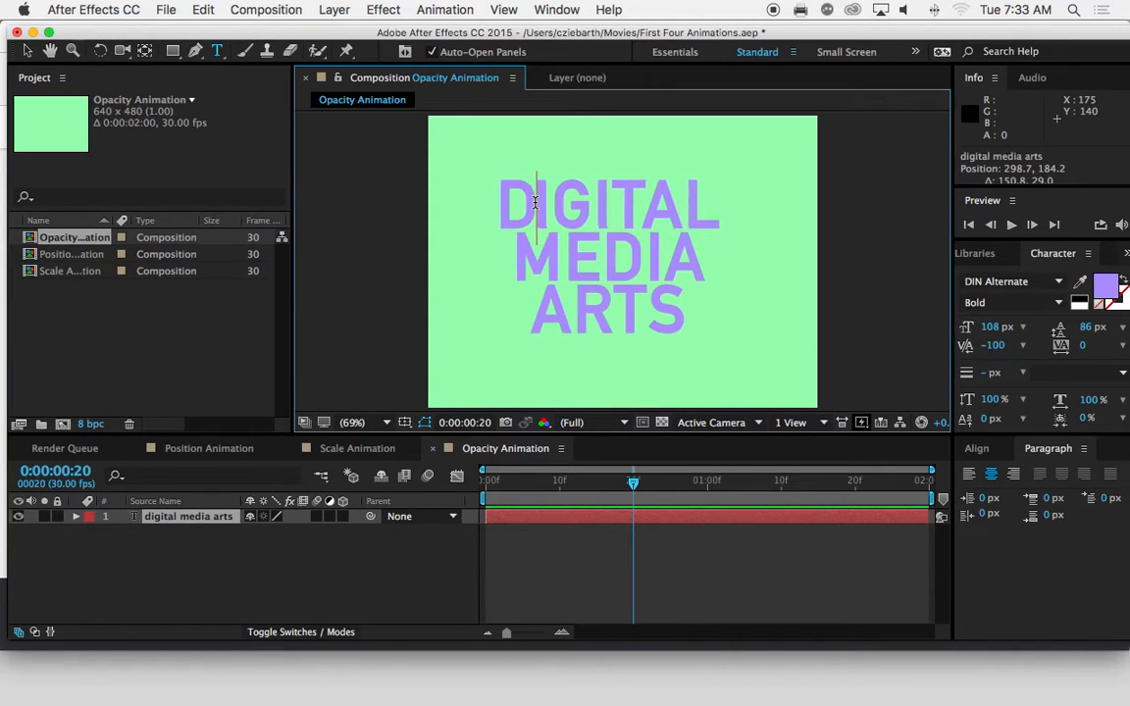
Tighten the kerning between the next letters of DIGITAL, around the first I and the G
{"action": "key", "text": "Right"}
{"action": "key", "text": "alt+Left"}
{"action": "key", "text": "alt+Left"}
{"action": "key", "text": "alt+Left"}
{"action": "key", "text": "alt+Left"}
{"action": "key", "text": "alt+Left"}
{"action": "key", "text": "Right"}
{"action": "left_click", "coordinate": [549, 209]}
{"action": "key", "text": "Right"}
{"action": "key", "text": "Right"}
{"action": "key", "text": "alt+Left"}
{"action": "key", "text": "alt+Left"}
{"action": "key", "text": "alt+Left"}
{"action": "key", "text": "alt+Left"}
{"action": "key", "text": "alt+Left"}
{"action": "key", "text": "Right"}
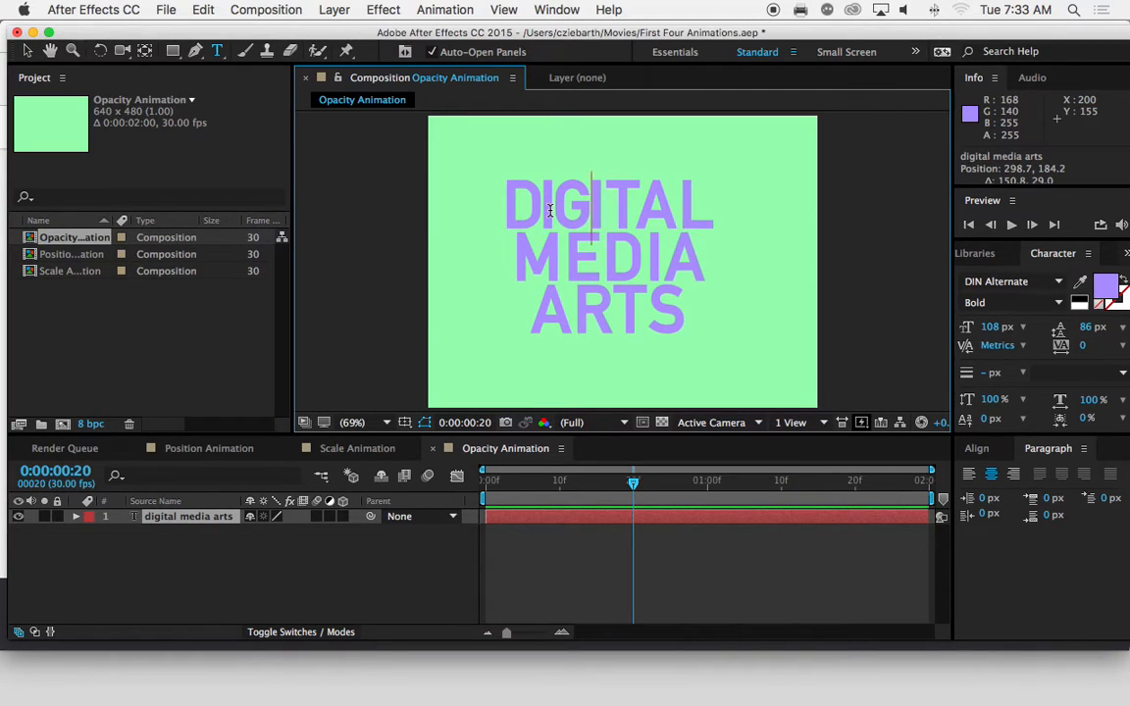
Tighten the kerning in the rest of DIGITAL, with -134 between T and A and -40 between A and L
{"action": "key", "text": "alt+Left"}
{"action": "key", "text": "alt+Left"}
{"action": "key", "text": "Right"}
{"action": "key", "text": "alt+Left"}
{"action": "key", "text": "alt+Left"}
{"action": "key", "text": "alt+Left"}
{"action": "key", "text": "alt+Left"}
{"action": "key", "text": "alt+Right"}
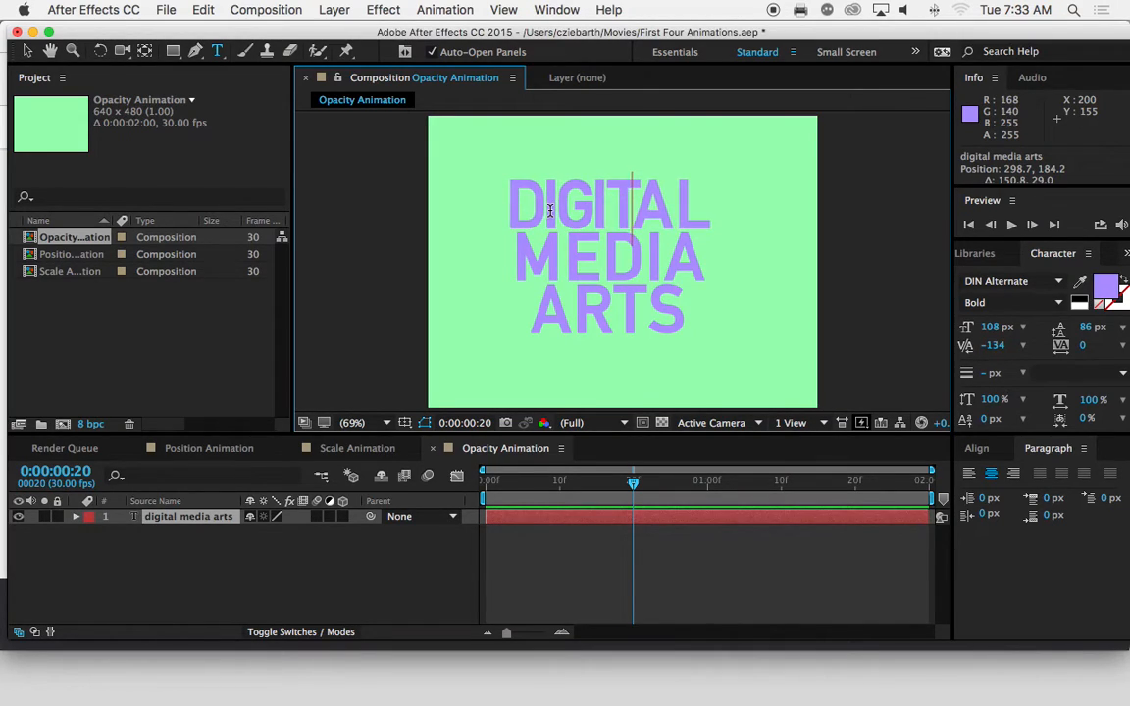
{"action": "key", "text": "Right"}
{"action": "key", "text": "alt+Left"}
{"action": "key", "text": "alt+Left"}
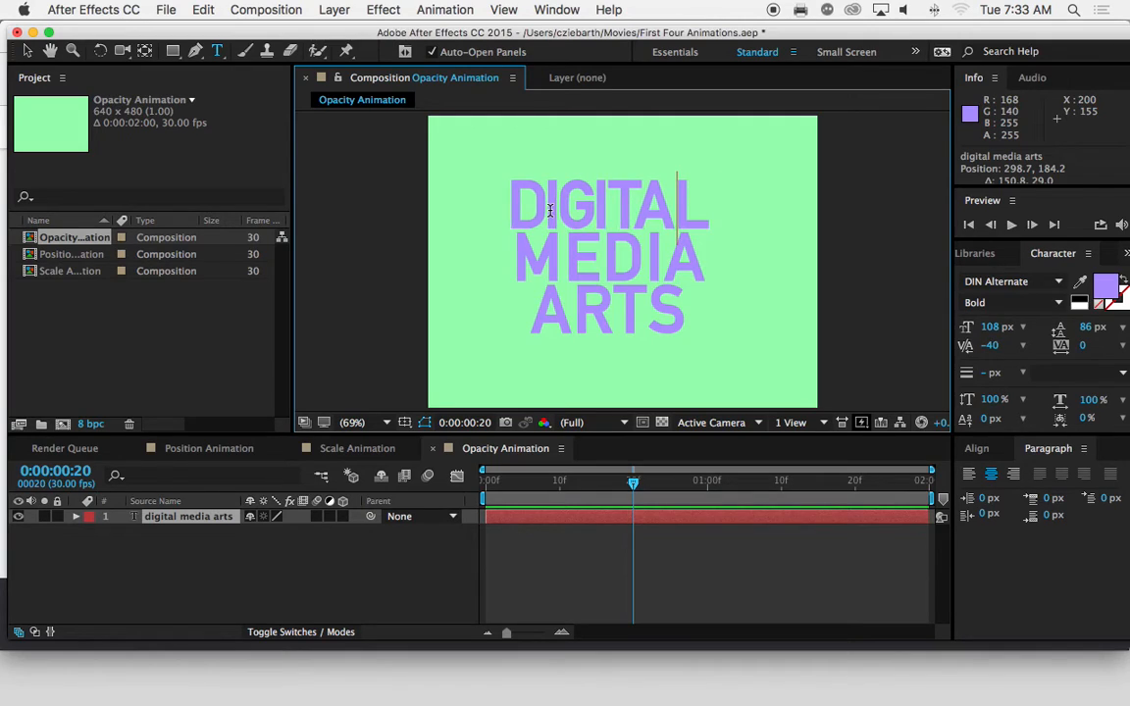
Widen the kerning between the letters of MEDIA to match the width of DIGITAL, with 40 between M and E
{"action": "key", "text": "Down"}
{"action": "key", "text": "alt+Right"}
{"action": "key", "text": "alt+Right"}
{"action": "key", "text": "Left"}
{"action": "key", "text": "alt+Right"}
{"action": "key", "text": "alt+Right"}
{"action": "key", "text": "Left"}
{"action": "key", "text": "Left"}
{"action": "key", "text": "alt+Right"}
{"action": "key", "text": "alt+Right"}
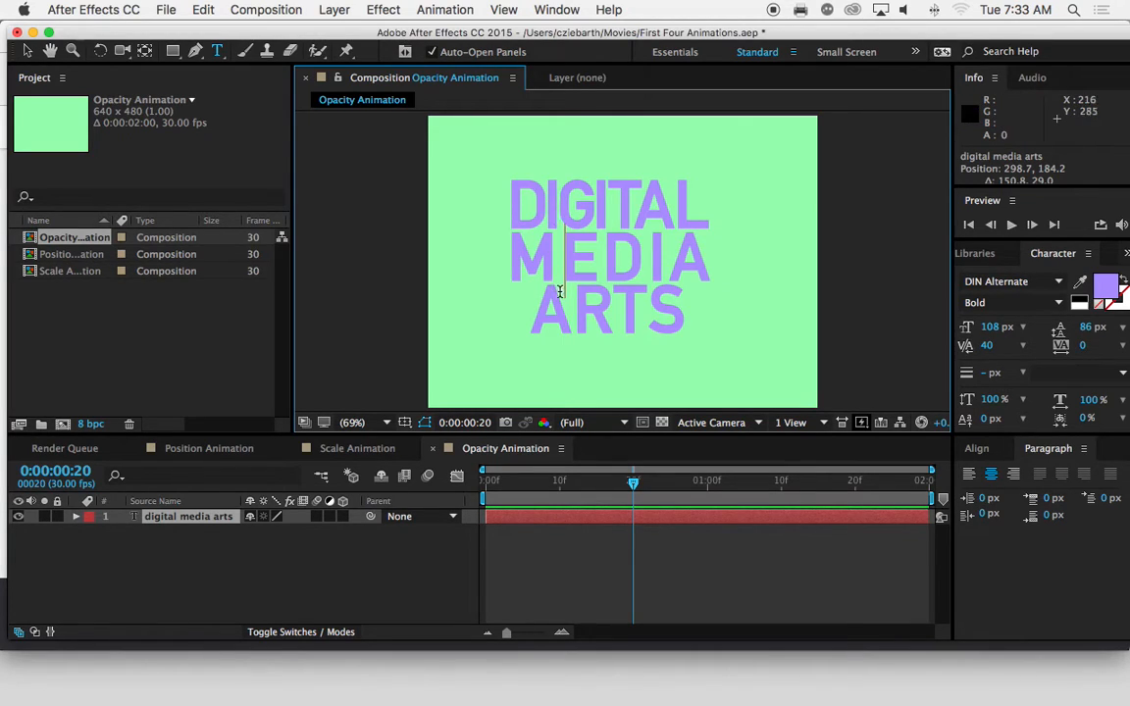
Set the font size of the word ARTS to 127 px so it nearly matches the width of the lines above
{"action": "left_click_drag", "start_coordinate": [523, 314], "coordinate": [619, 310]}
{"action": "double_click", "coordinate": [618, 310]}
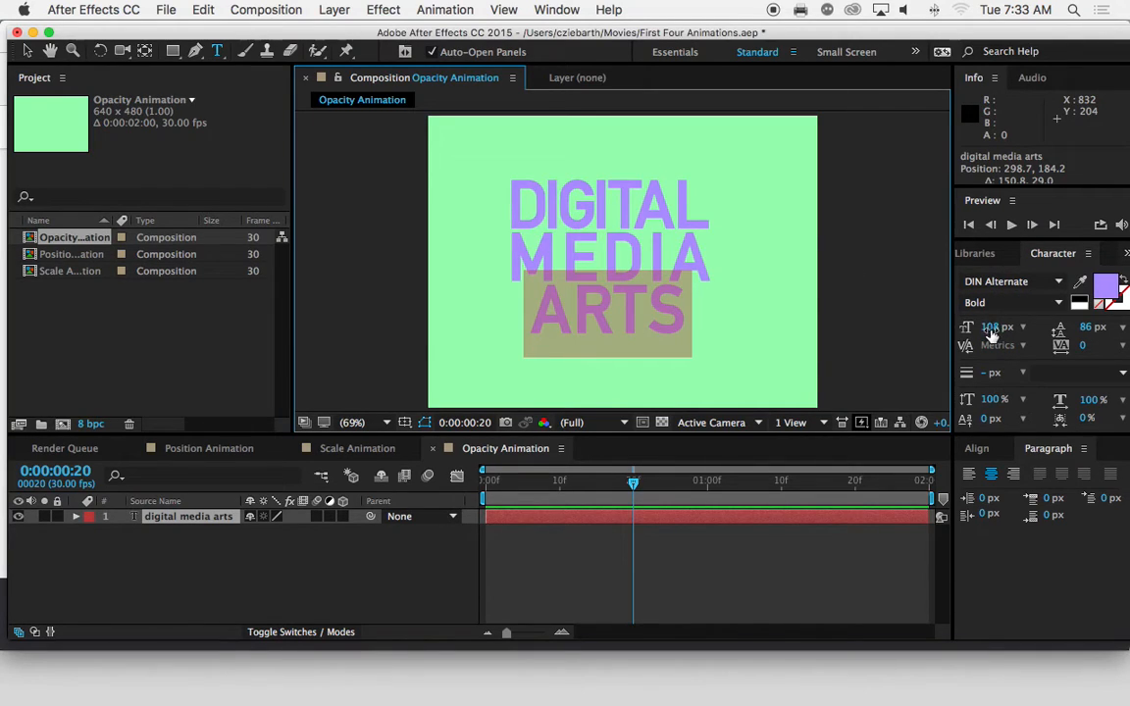
{"action": "left_click", "coordinate": [591, 315]}
{"action": "left_click_drag", "start_coordinate": [494, 283], "coordinate": [934, 311]}
{"action": "left_click", "coordinate": [991, 327]}
{"action": "key", "text": "Up"}
{"action": "key", "text": "Up"}
{"action": "key", "text": "Up"}
{"action": "key", "text": "Up"}
{"action": "key", "text": "Up"}
{"action": "key", "text": "Up"}
{"action": "key", "text": "Up"}
{"action": "key", "text": "Up"}
{"action": "key", "text": "Up"}
{"action": "key", "text": "Up"}
{"action": "key", "text": "Up"}
{"action": "key", "text": "Up"}
{"action": "key", "text": "Up"}
{"action": "key", "text": "Up"}
{"action": "key", "text": "Up"}
{"action": "key", "text": "Up"}
{"action": "key", "text": "Up"}
{"action": "key", "text": "Up"}
{"action": "key", "text": "Up"}
{"action": "key", "text": "Up"}
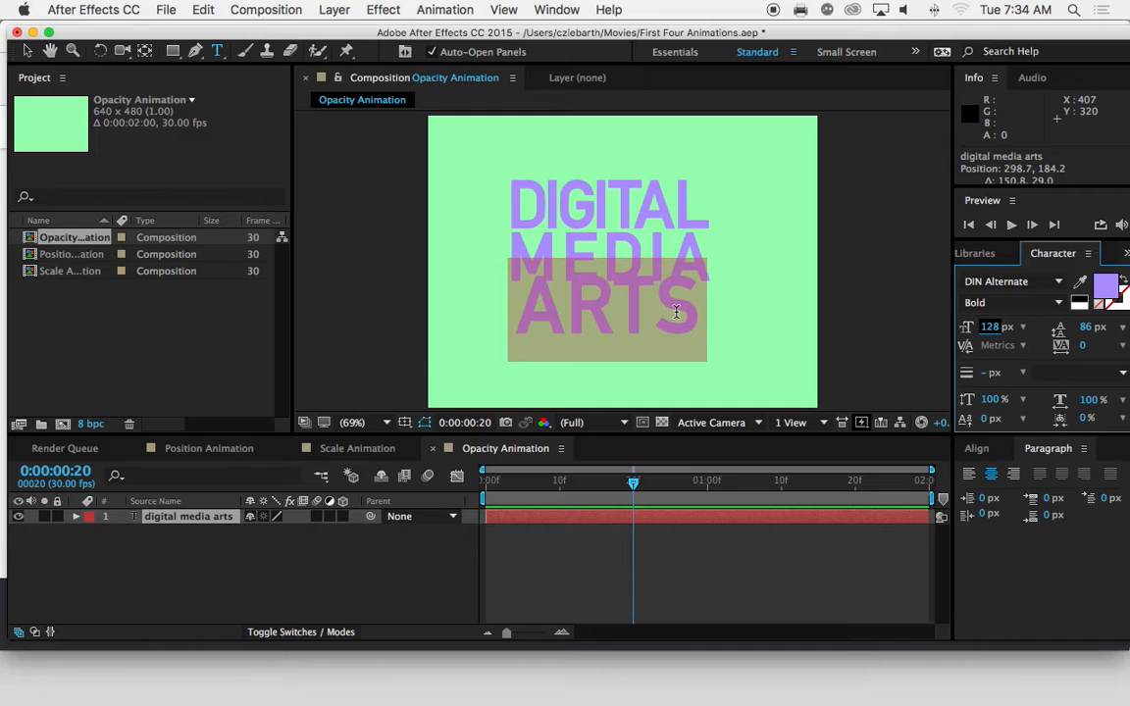
{"action": "key", "text": "Down"}
{"action": "key", "text": "Down"}
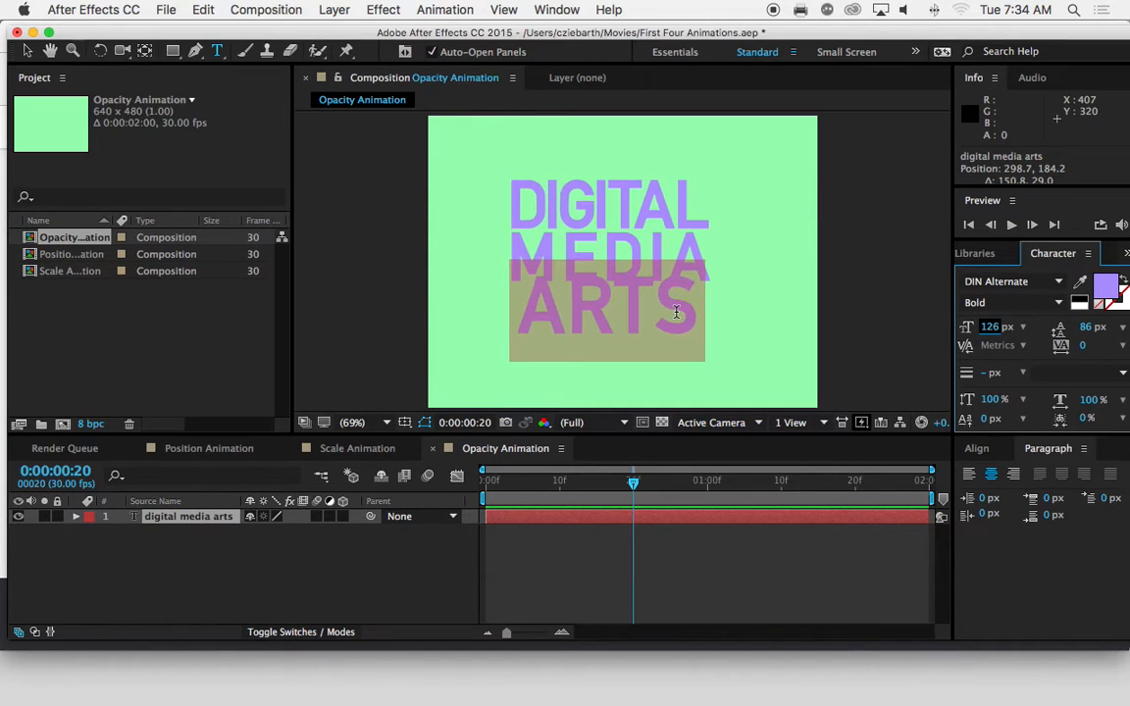
{"action": "key", "text": "Up"}
{"action": "left_click", "coordinate": [691, 307]}
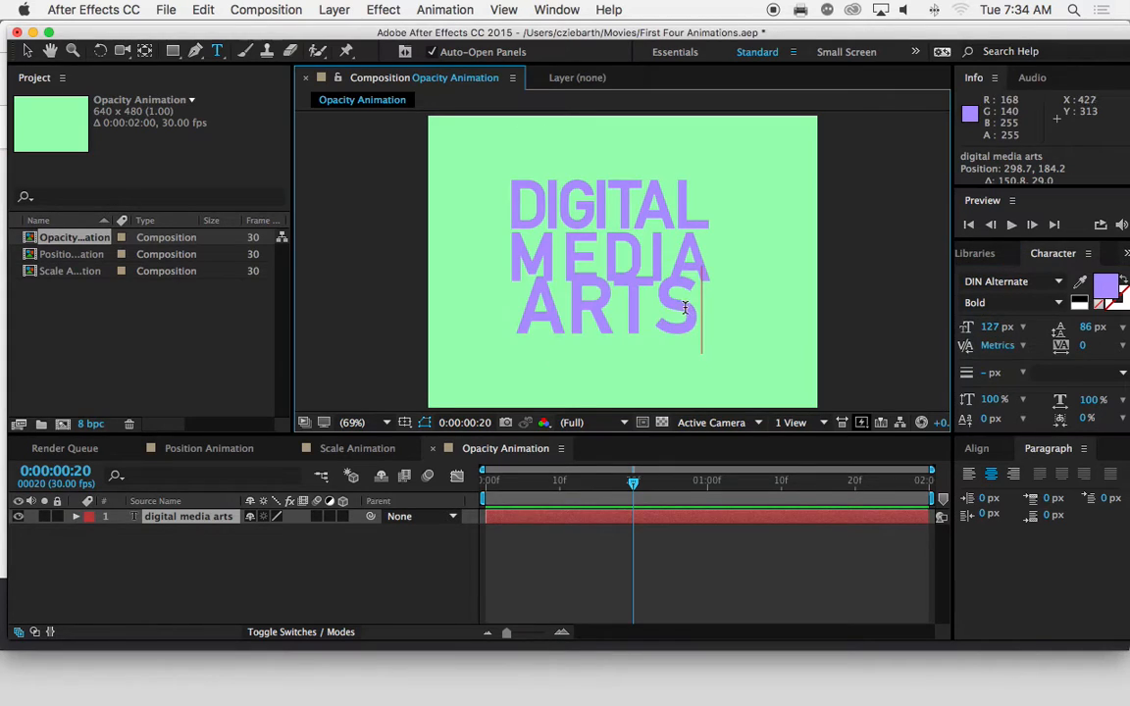
Increase the leading of the ARTS line to 100 px to separate it from MEDIA
{"action": "left_click", "coordinate": [520, 307]}
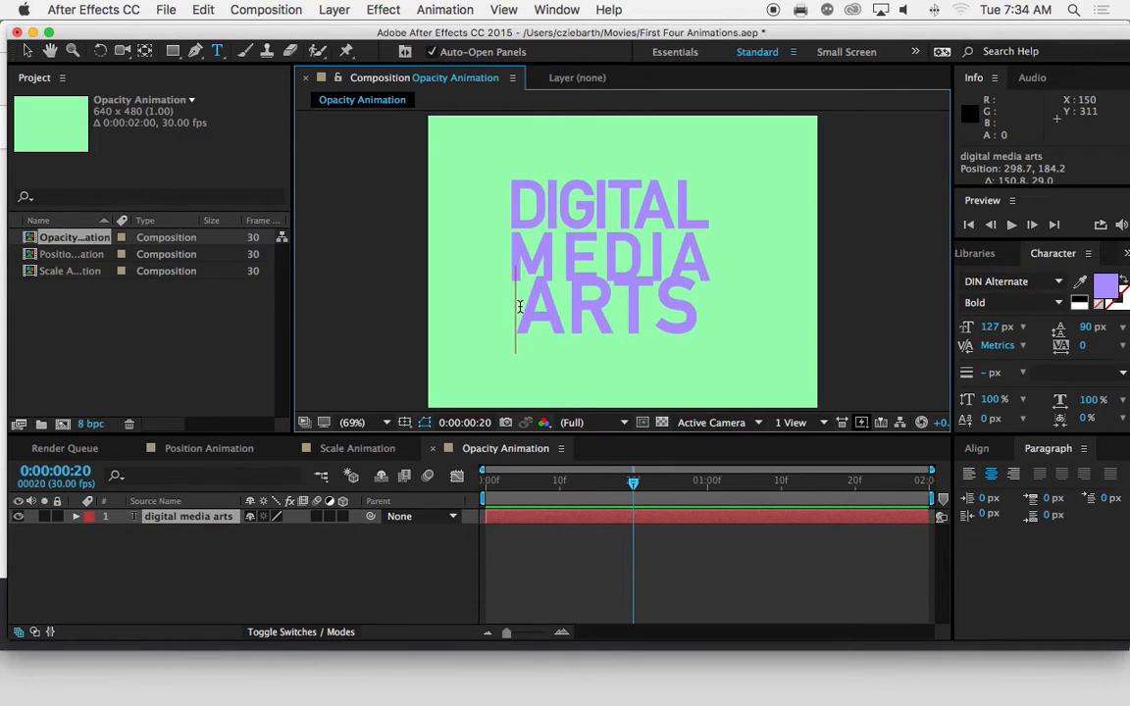
{"action": "left_click_drag", "start_coordinate": [520, 307], "coordinate": [688, 315]}
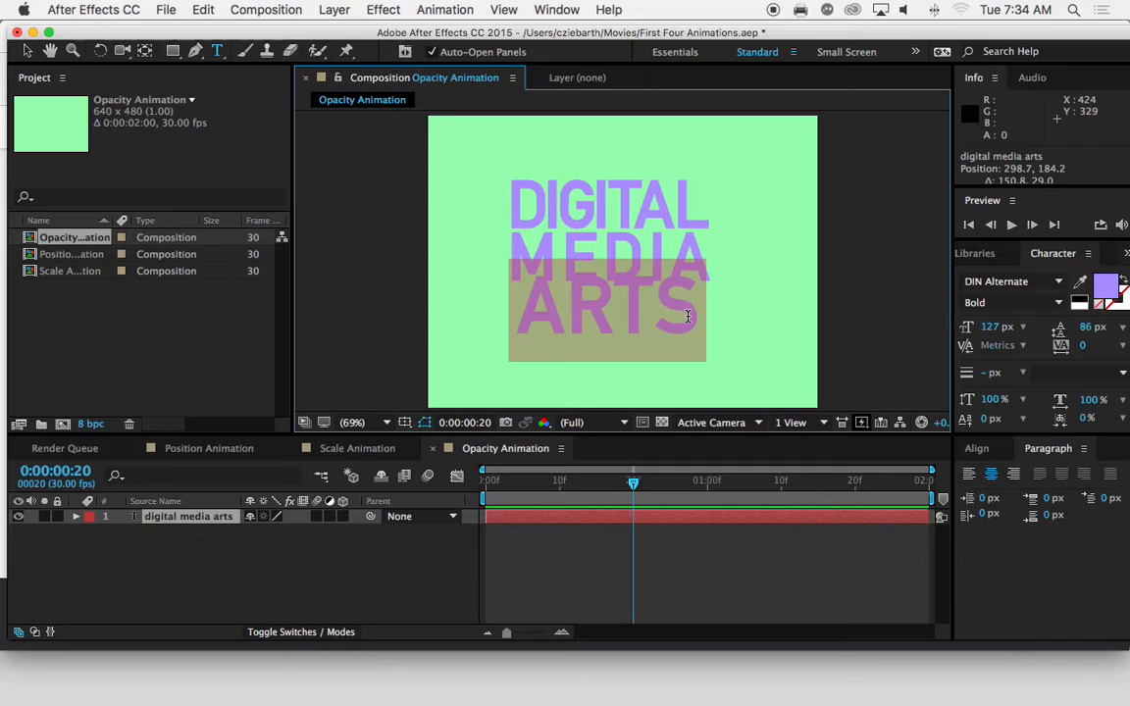
{"action": "key", "text": "alt+Down"}
{"action": "key", "text": "alt+Down"}
{"action": "key", "text": "alt+Down"}
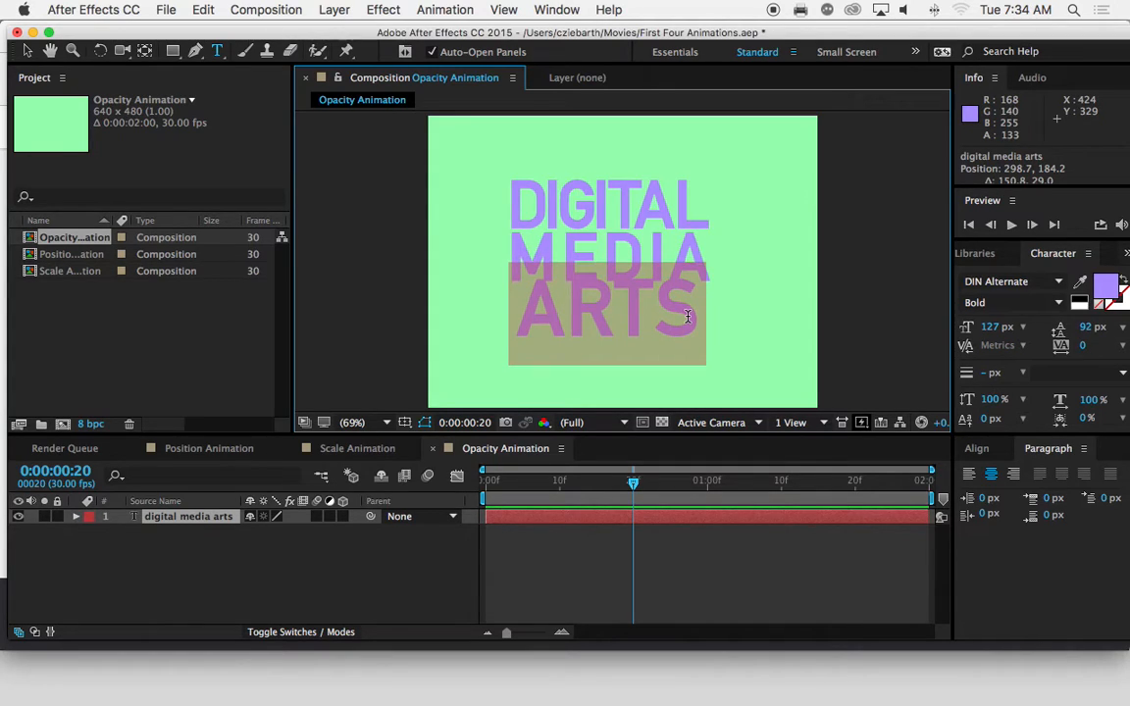
{"action": "key", "text": "alt+Down"}
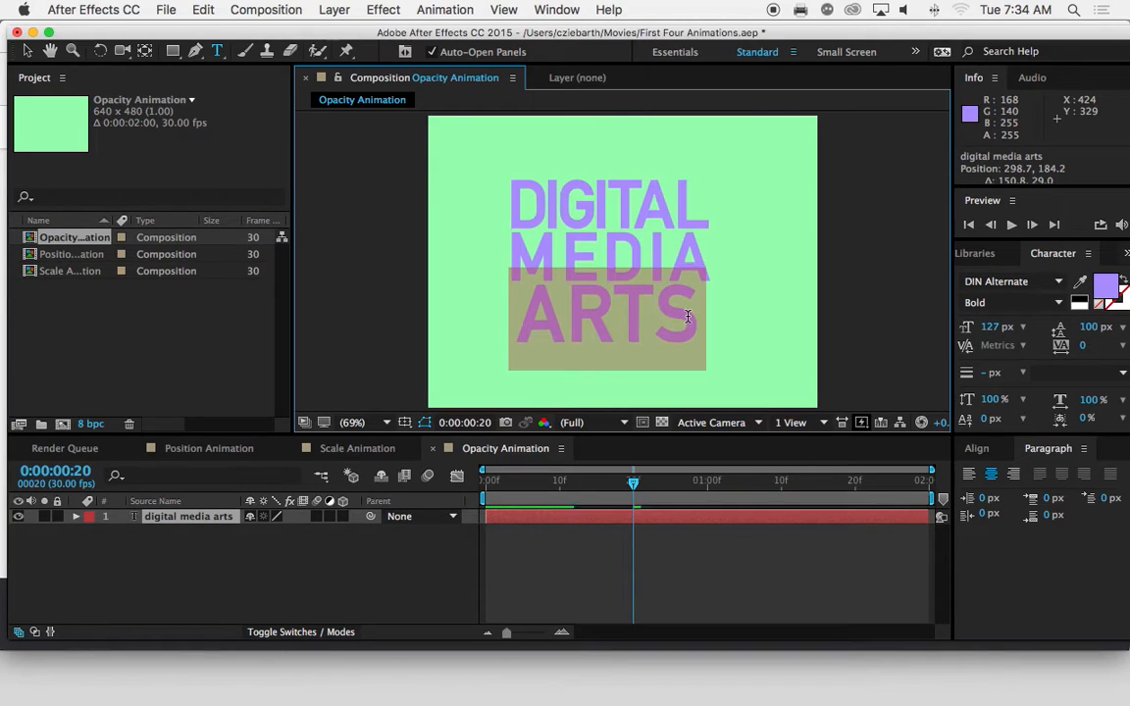
Widen the kerning in the word ARTS, with 80 between T and S and 40 between A and R
{"action": "key", "text": "alt+Down"}
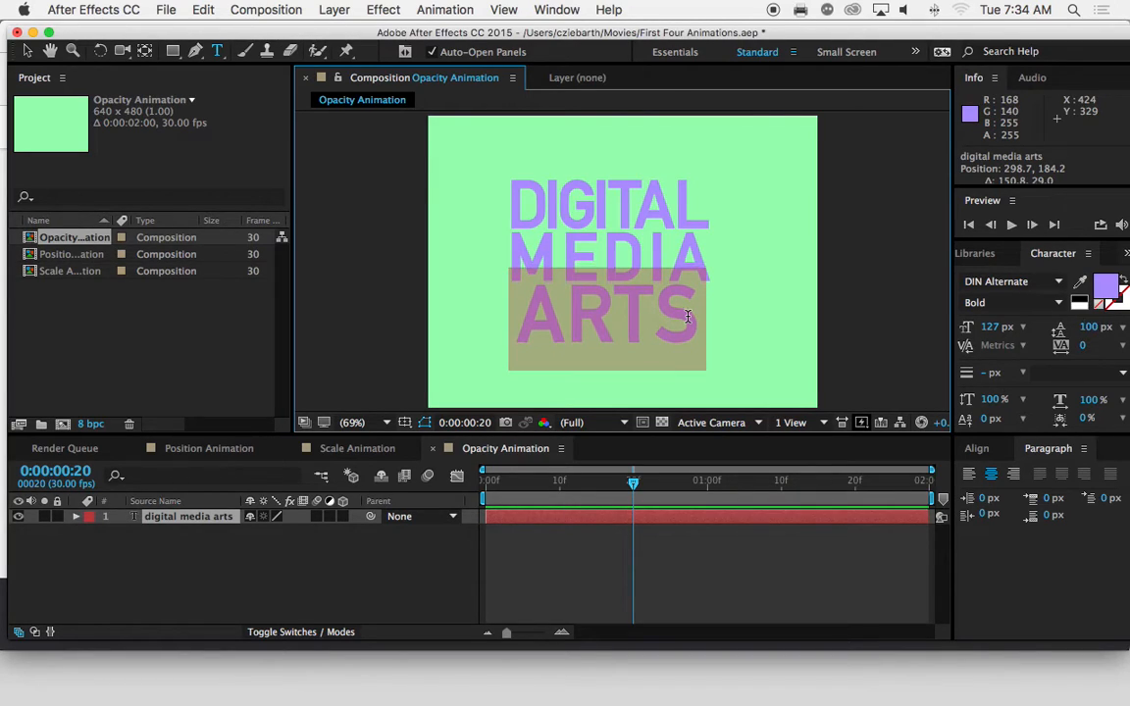
{"action": "left_click", "coordinate": [663, 317]}
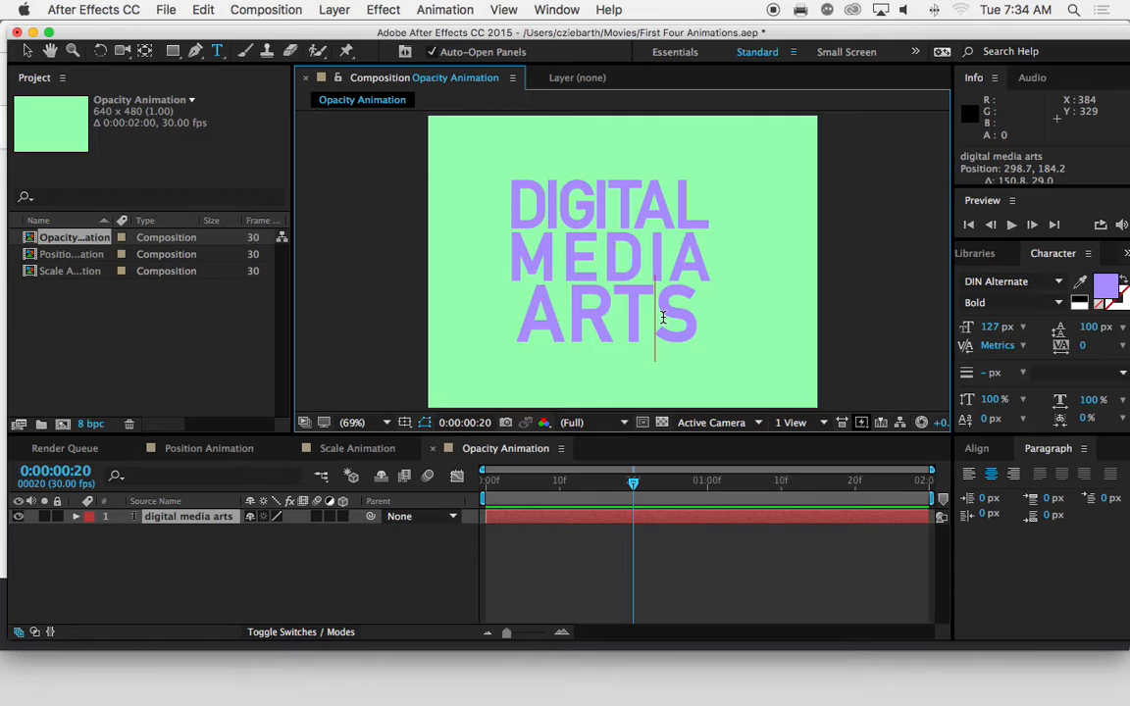
{"action": "key", "text": "Left"}
{"action": "key", "text": "alt+super+Right"}
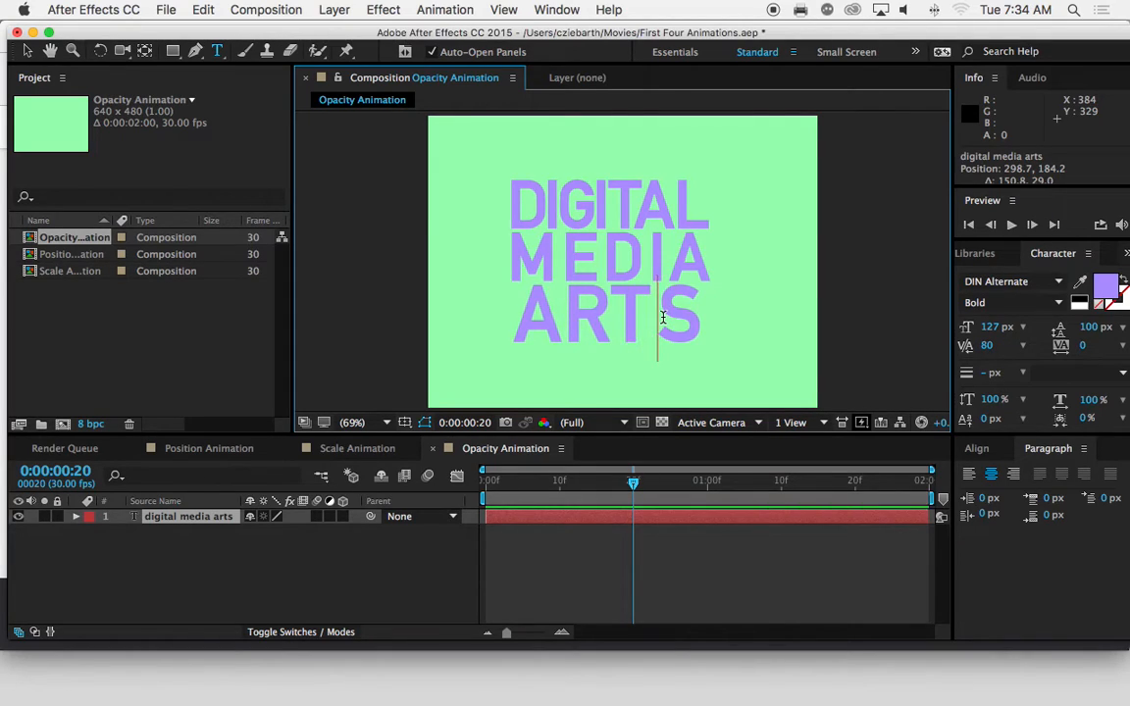
{"action": "key", "text": "Left"}
{"action": "key", "text": "alt+Right"}
{"action": "key", "text": "alt+Right"}
{"action": "key", "text": "alt+Right"}
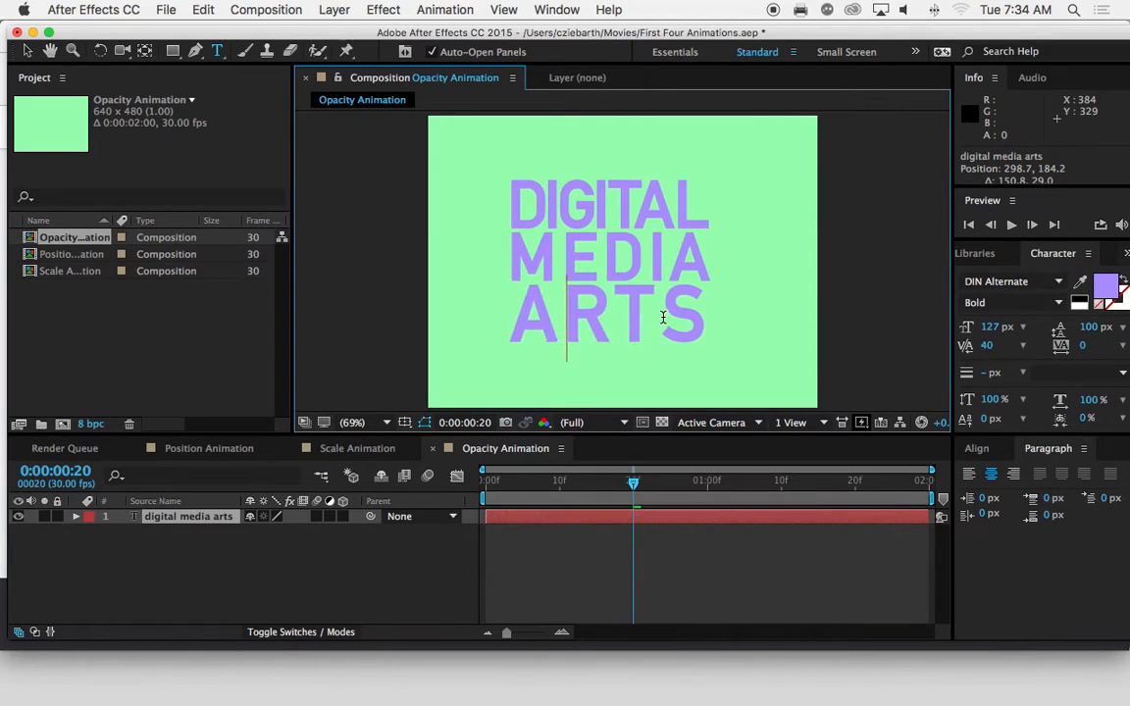
Spread ARTS to the full width of MEDIA, kerning R and T to 42 and A and R to 80
{"action": "key", "text": "Right"}
{"action": "key", "text": "Right"}
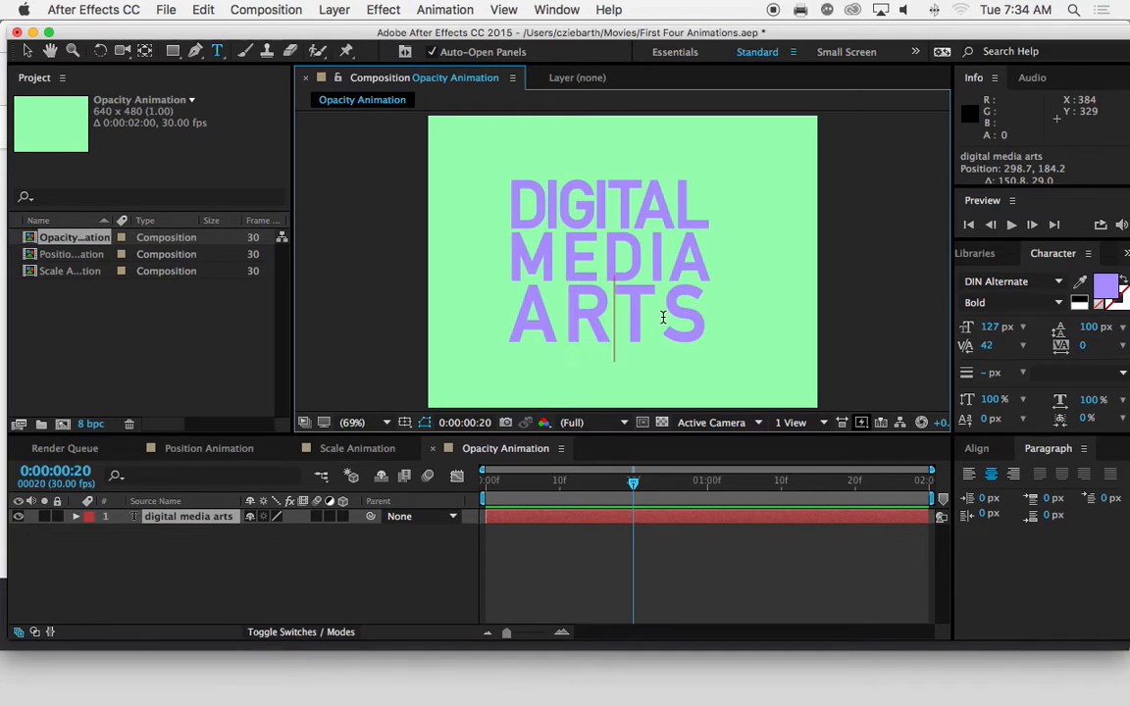
{"action": "key", "text": "alt+Right"}
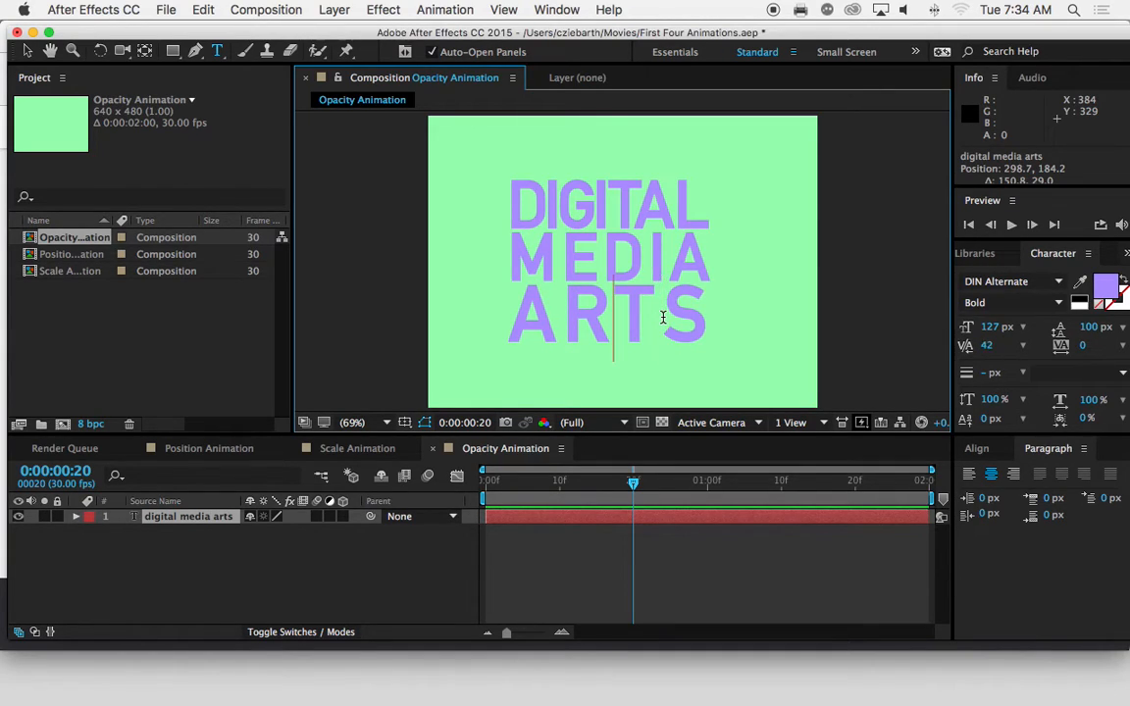
{"action": "key", "text": "Left"}
{"action": "key", "text": "Left"}
{"action": "key", "text": "alt+Right"}
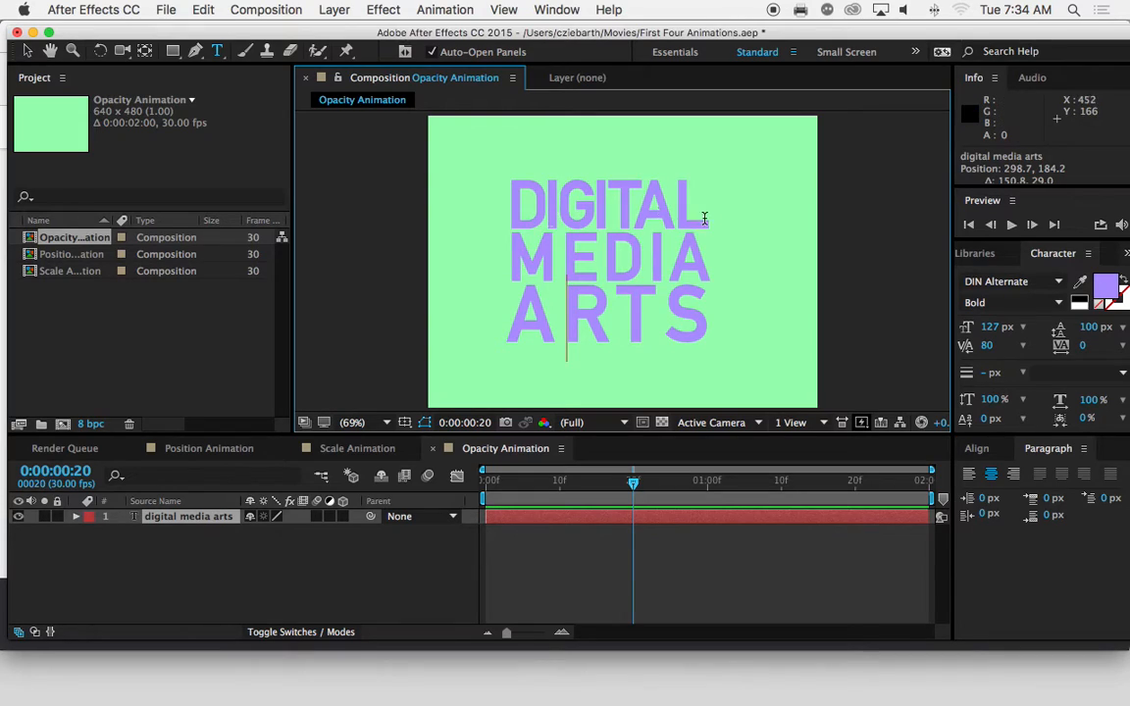
Add a 100% Opacity keyframe to the digital media arts layer at 0:00:00:20 and show only the layer's Opacity property
{"action": "left_click", "coordinate": [634, 486]}
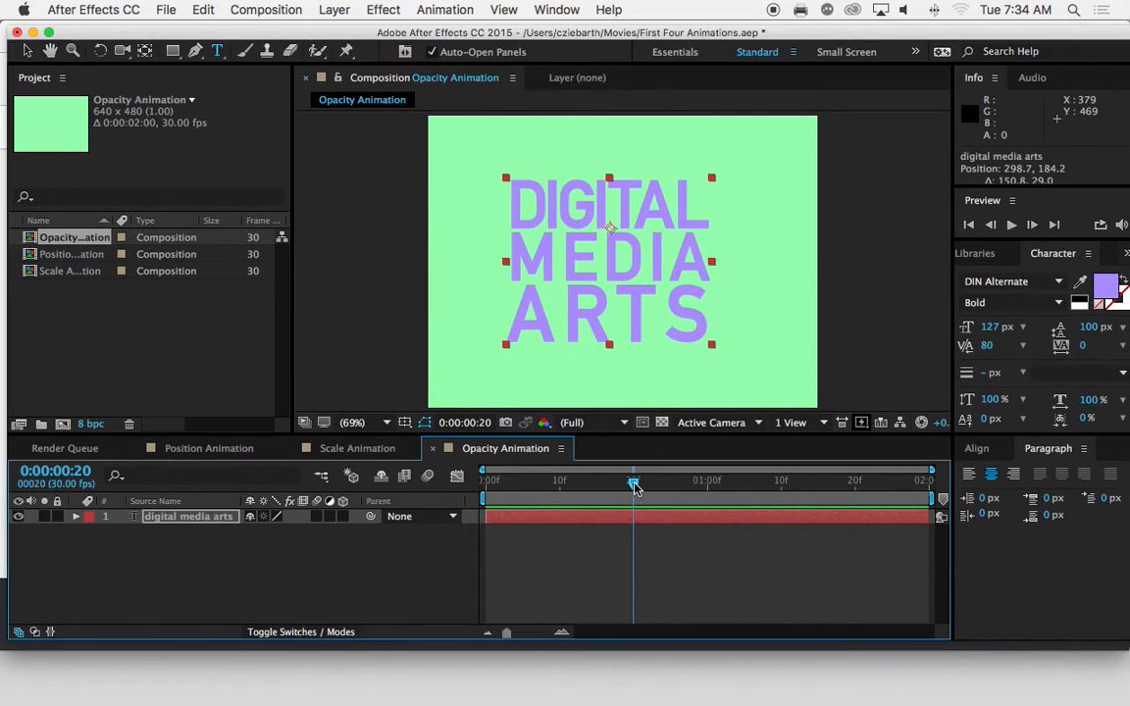
{"action": "left_click_drag", "start_coordinate": [634, 486], "coordinate": [485, 486]}
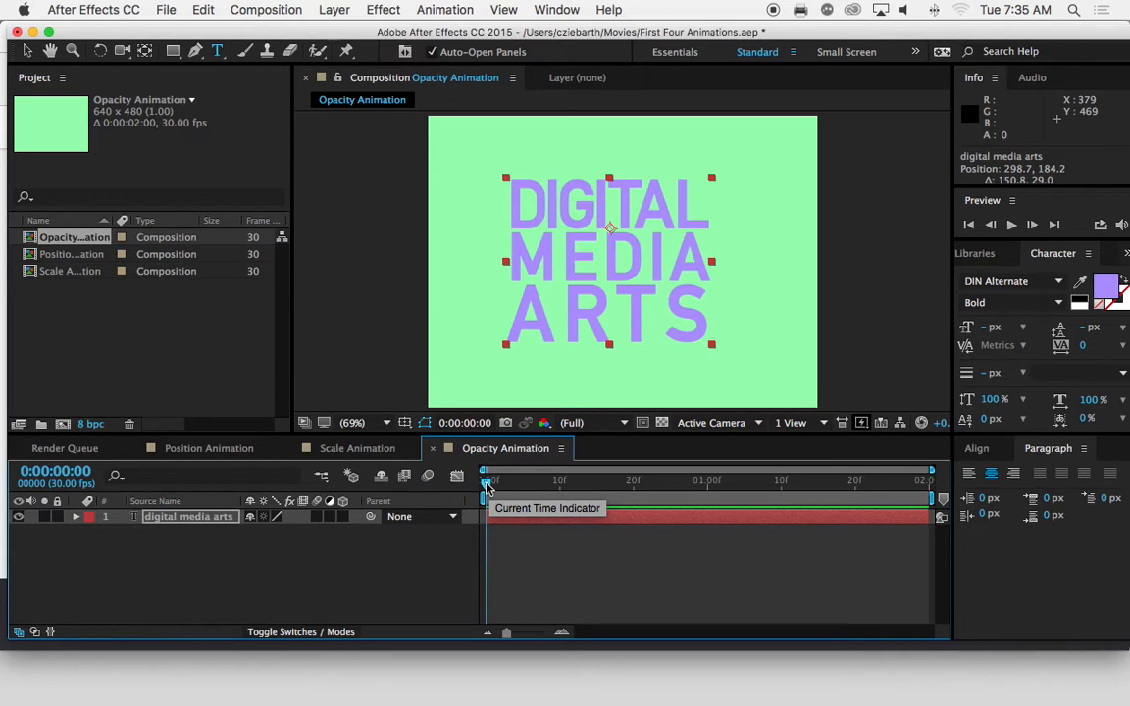
{"action": "left_click_drag", "start_coordinate": [486, 487], "coordinate": [635, 493]}
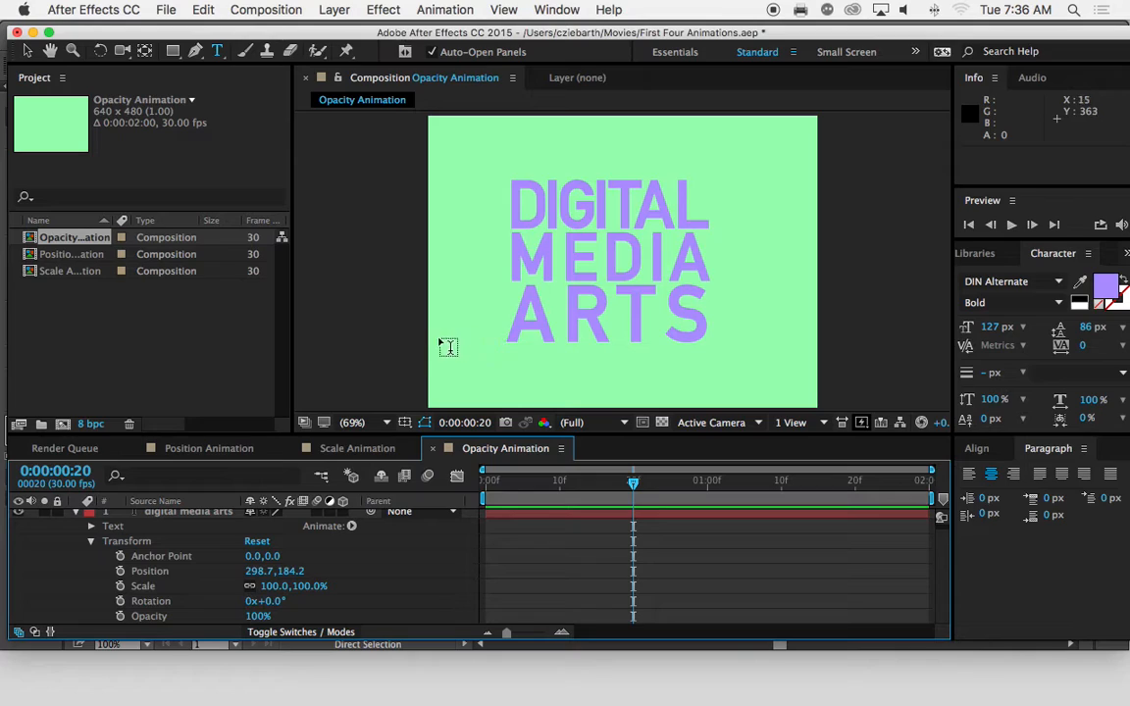
{"action": "key", "text": "super+z"}
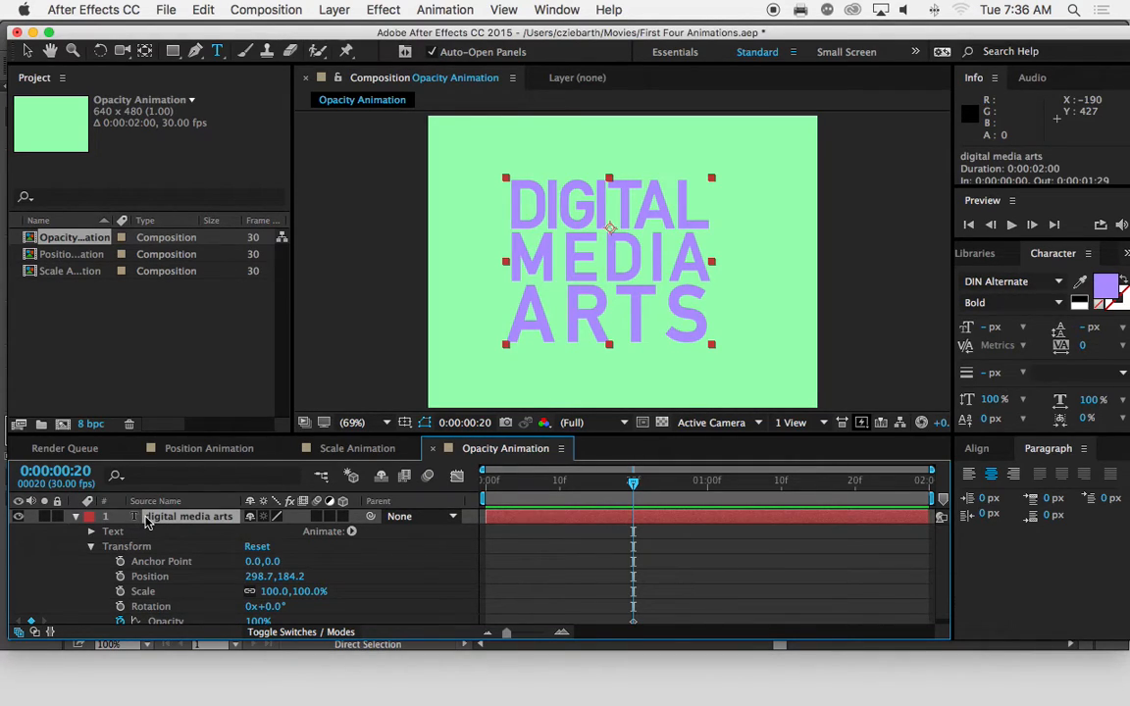
{"action": "key", "text": "u"}
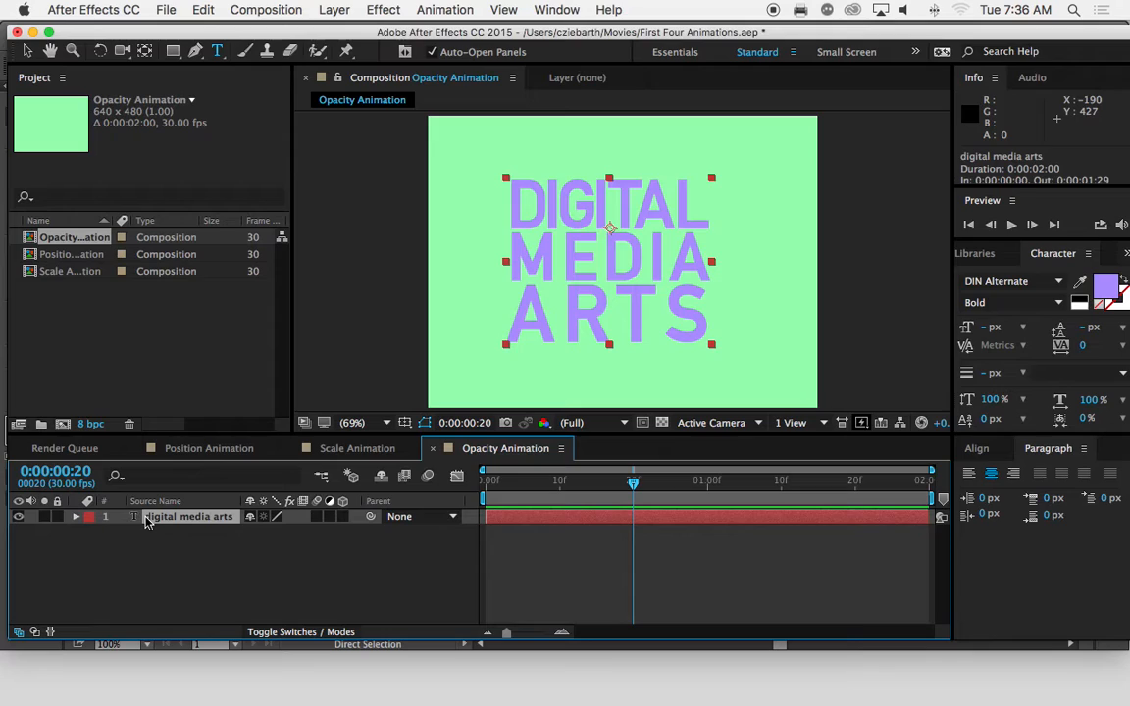
{"action": "key", "text": "t"}
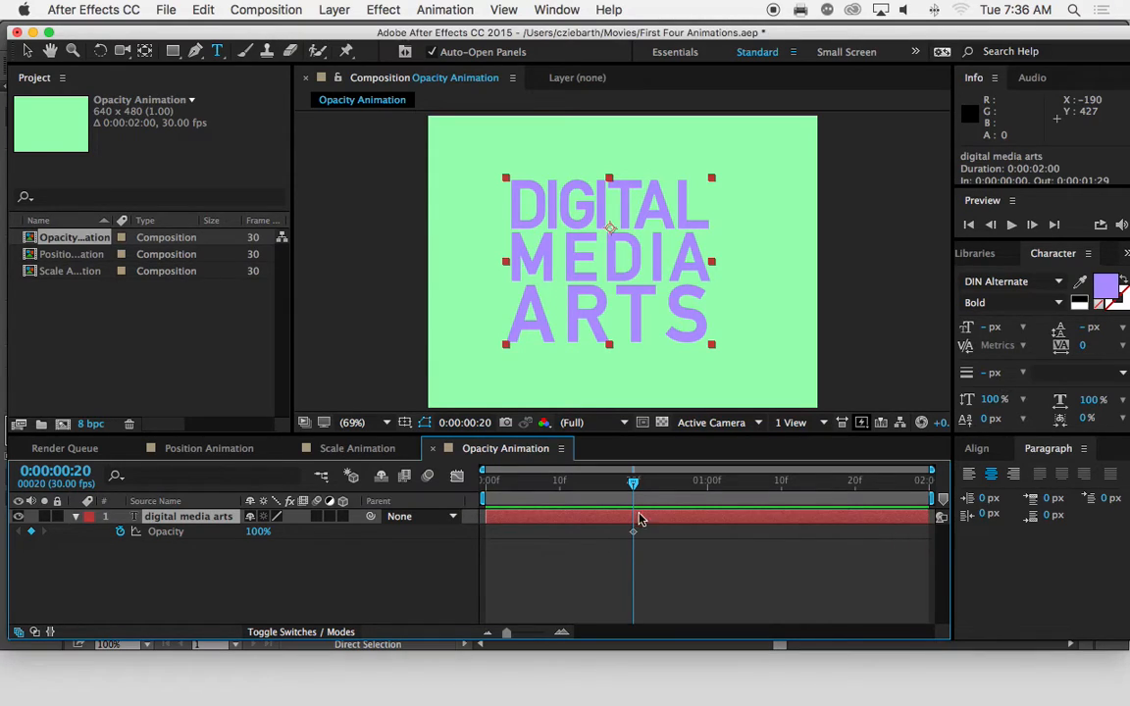
Set the title layer's Opacity to 0% at 0:00:00:00
{"action": "left_click_drag", "start_coordinate": [636, 488], "coordinate": [492, 491]}
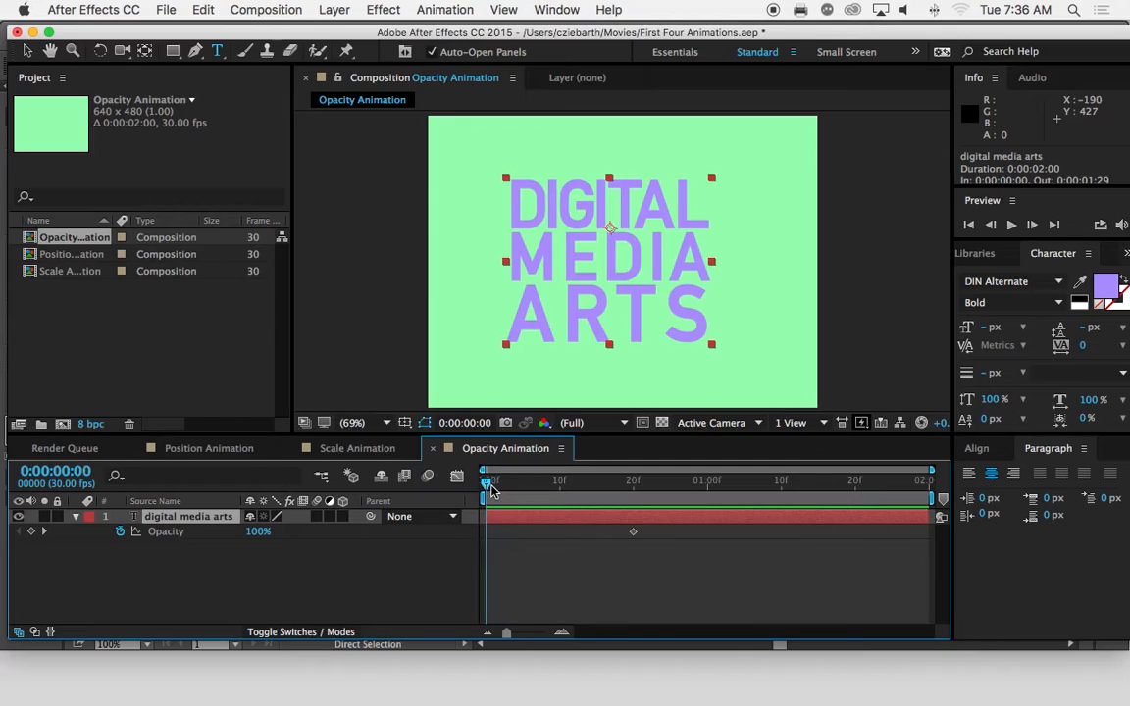
{"action": "left_click", "coordinate": [256, 532]}
{"action": "type", "text": "0"}
{"action": "key", "text": "Return"}
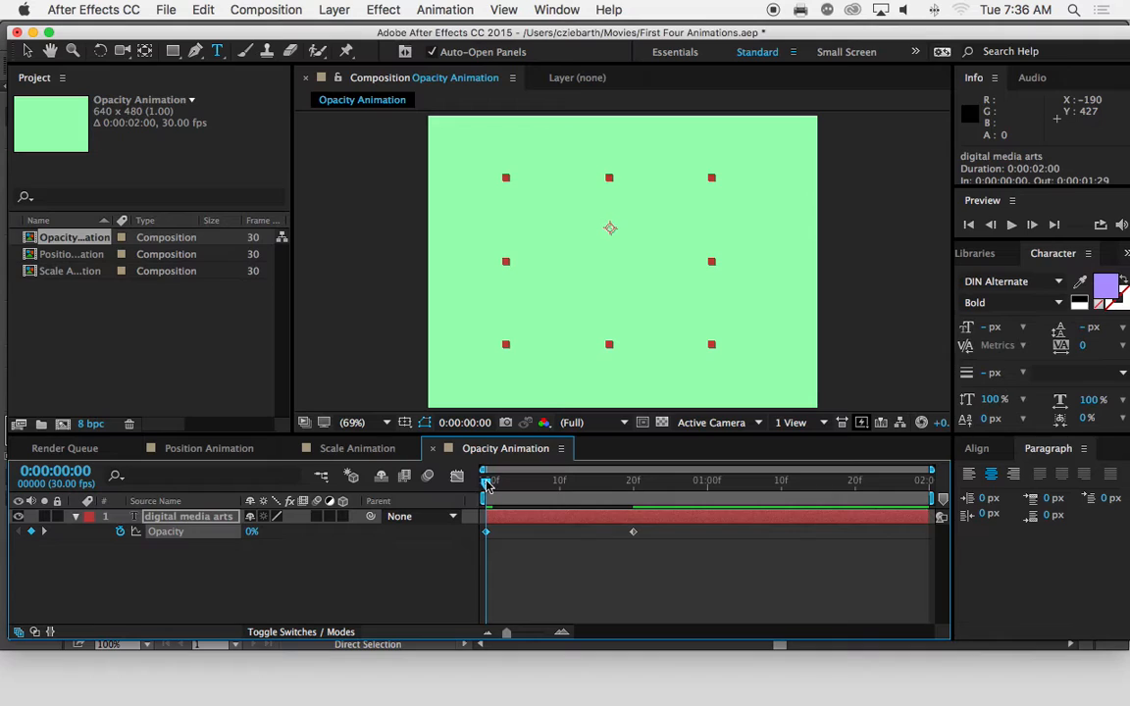
Scrub between the two Opacity keyframes to preview the title's fade-in, ending at 0:00:00:20
{"action": "left_click_drag", "start_coordinate": [489, 486], "coordinate": [634, 506]}
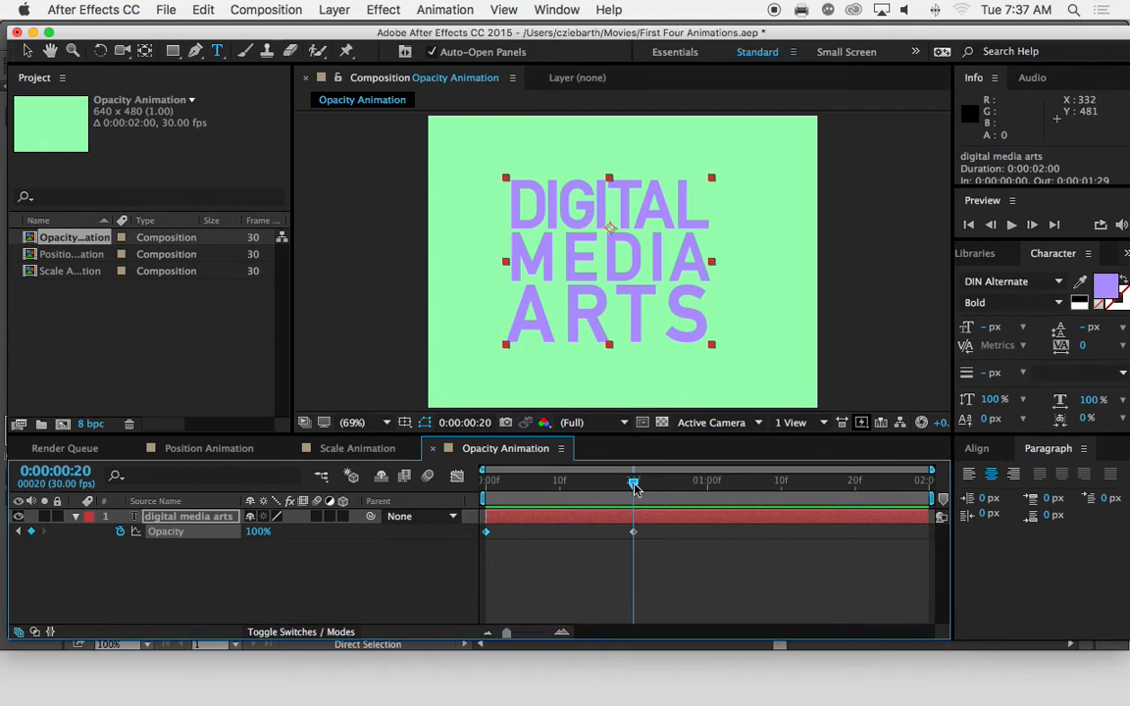
{"action": "left_click_drag", "start_coordinate": [636, 489], "coordinate": [531, 490]}
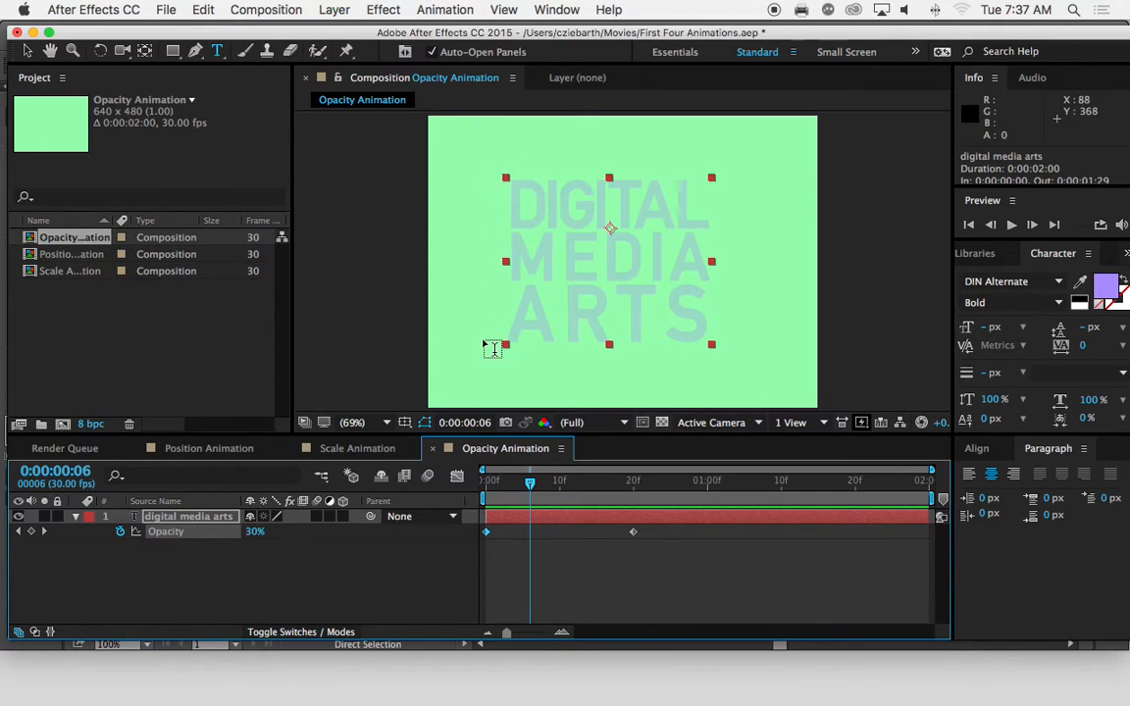
{"action": "left_click_drag", "start_coordinate": [529, 482], "coordinate": [633, 493]}
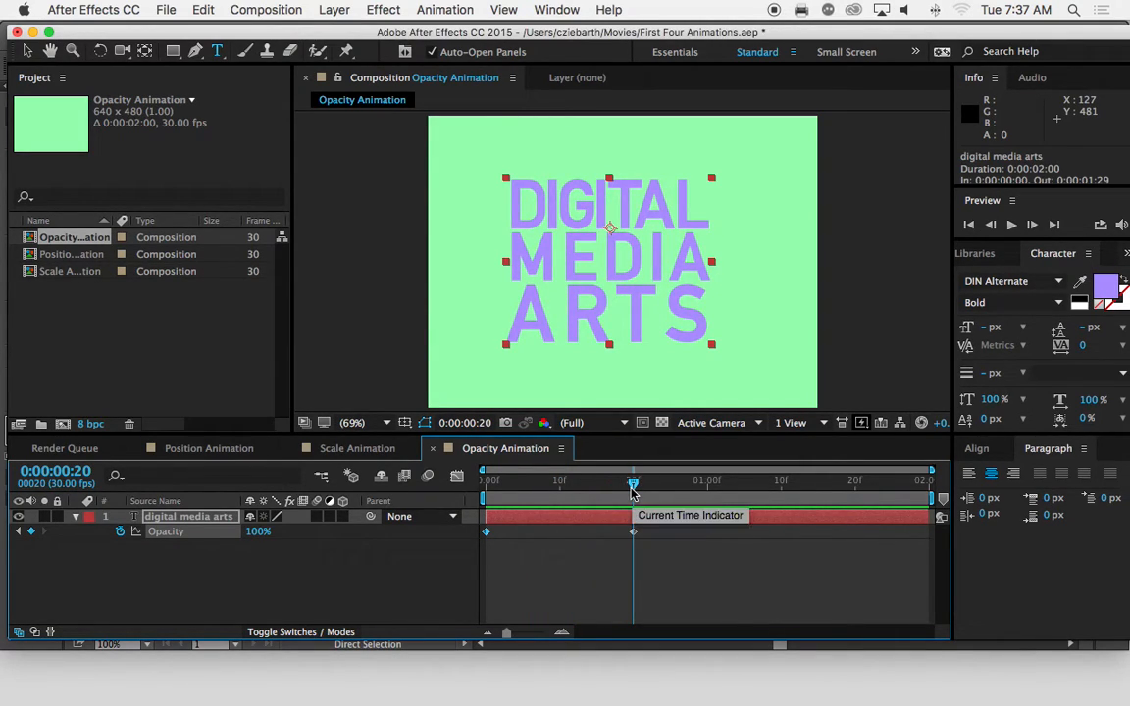
Try drawing a rectangle around the title with the text layer selected, and undo it
{"action": "left_click", "coordinate": [173, 54]}
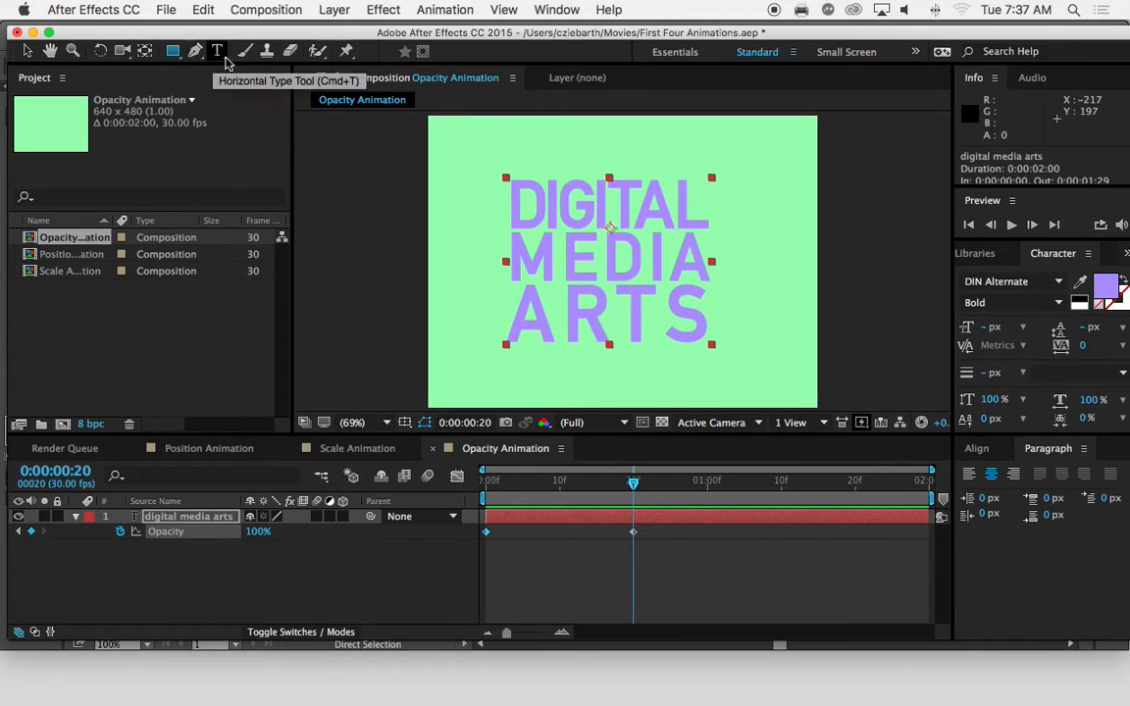
{"action": "left_click_drag", "start_coordinate": [495, 164], "coordinate": [736, 360]}
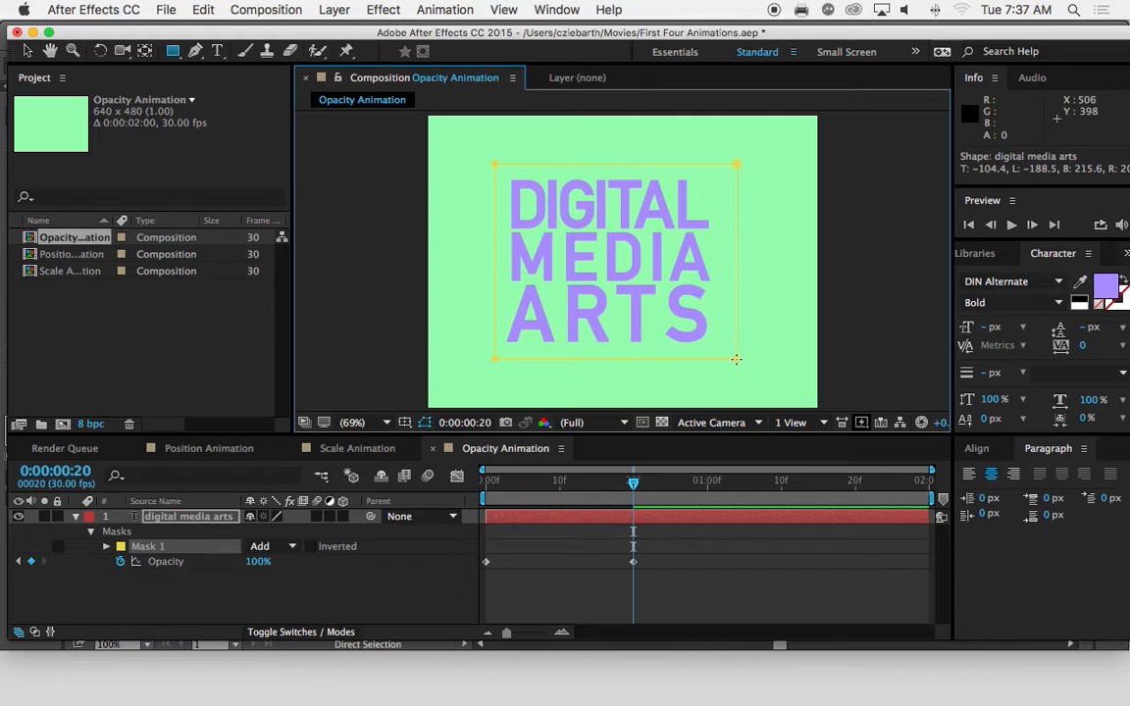
{"action": "key", "text": "super+z"}
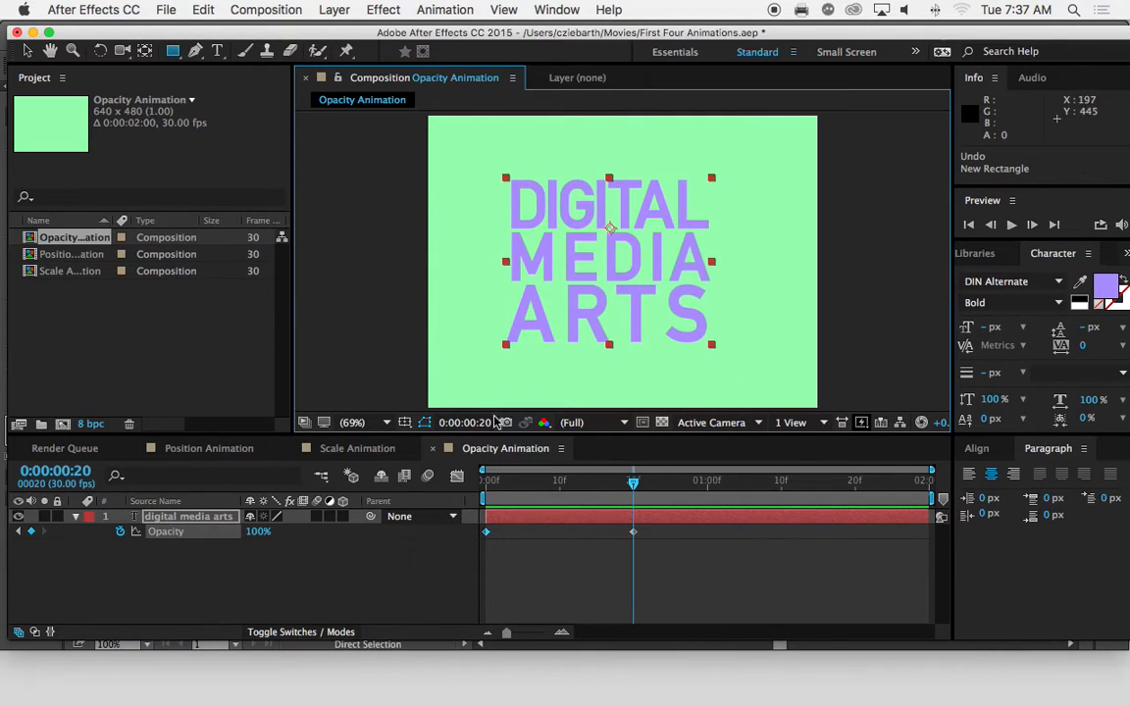
Deselect the text layer and set the Rectangle tool's fill to none
{"action": "left_click", "coordinate": [176, 550]}
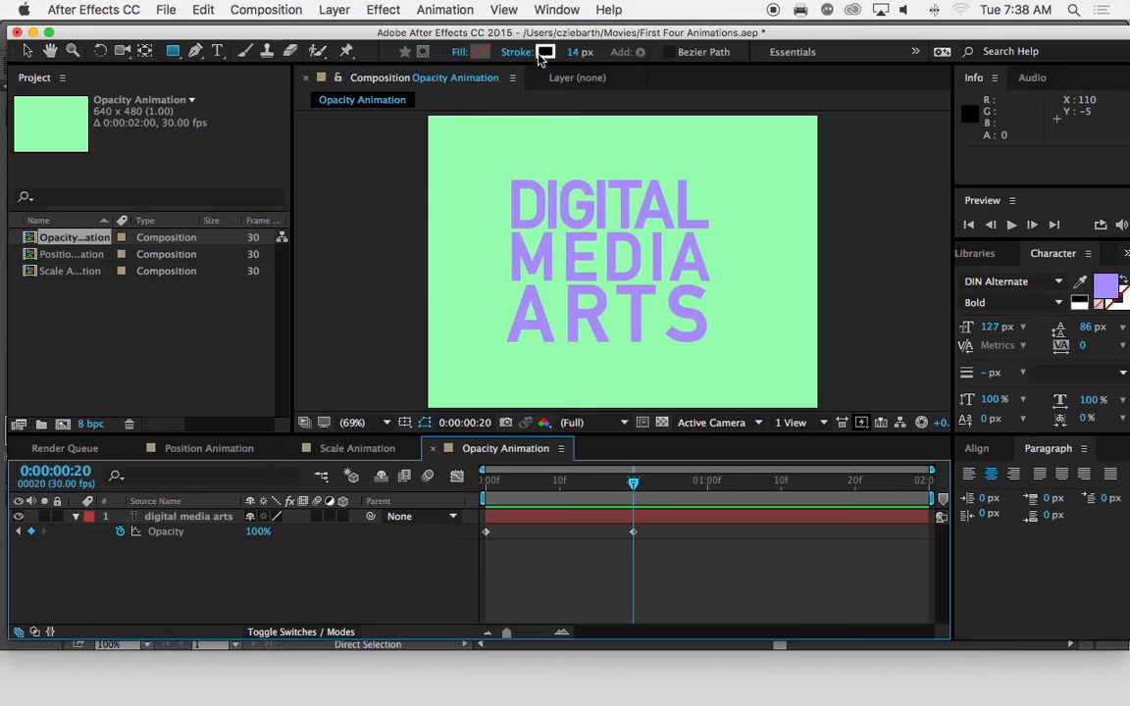
{"action": "left_click", "coordinate": [152, 529]}
{"action": "left_click", "coordinate": [157, 517]}
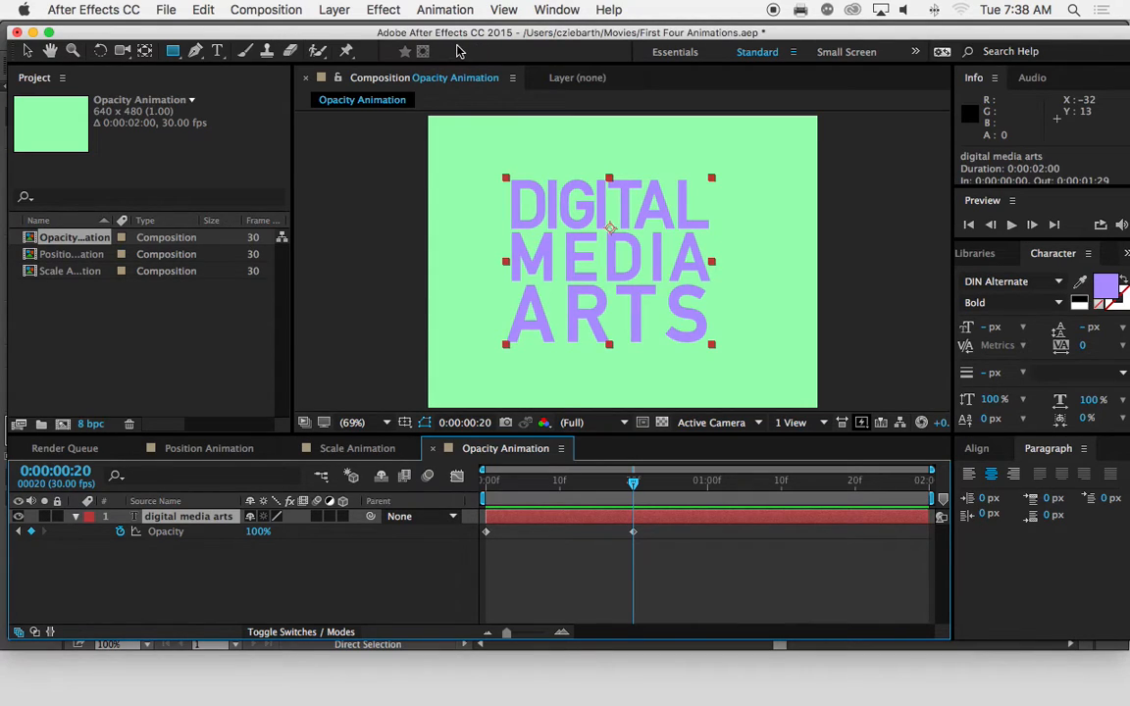
{"action": "left_click", "coordinate": [209, 560]}
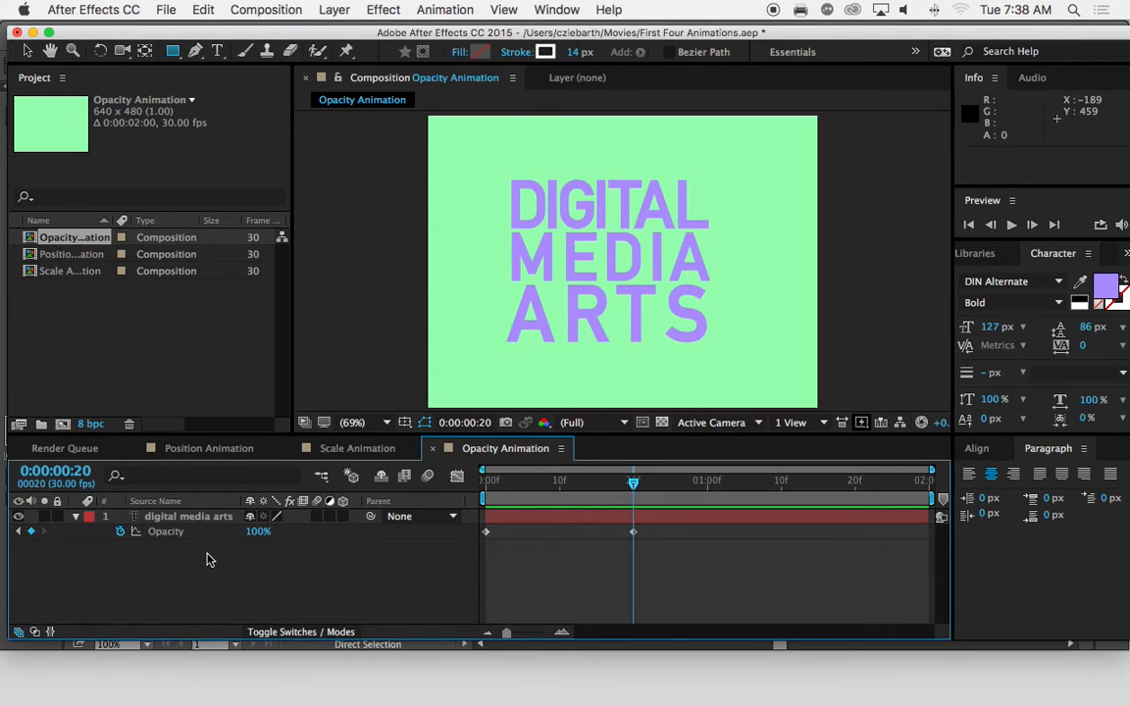
{"action": "left_click", "coordinate": [481, 55], "text": "alt"}
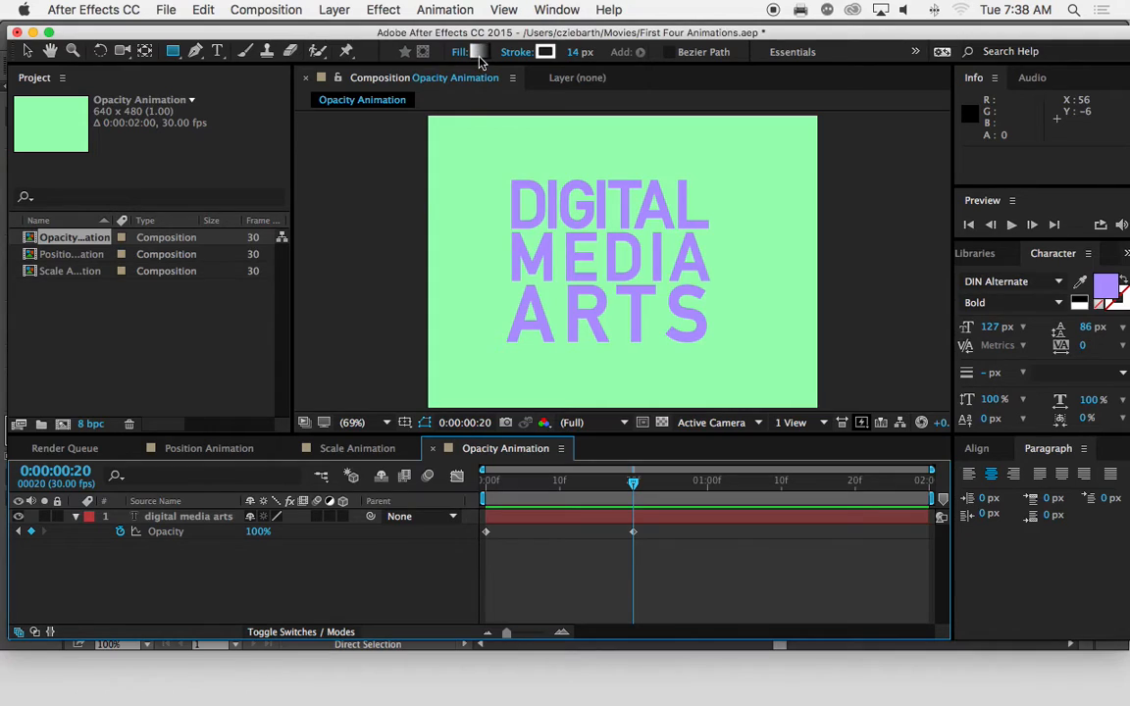
{"action": "left_click", "coordinate": [481, 55], "text": "alt"}
{"action": "left_click", "coordinate": [481, 55], "text": "alt"}
Set the shape stroke color to orange F69745
{"action": "left_click", "coordinate": [547, 52]}
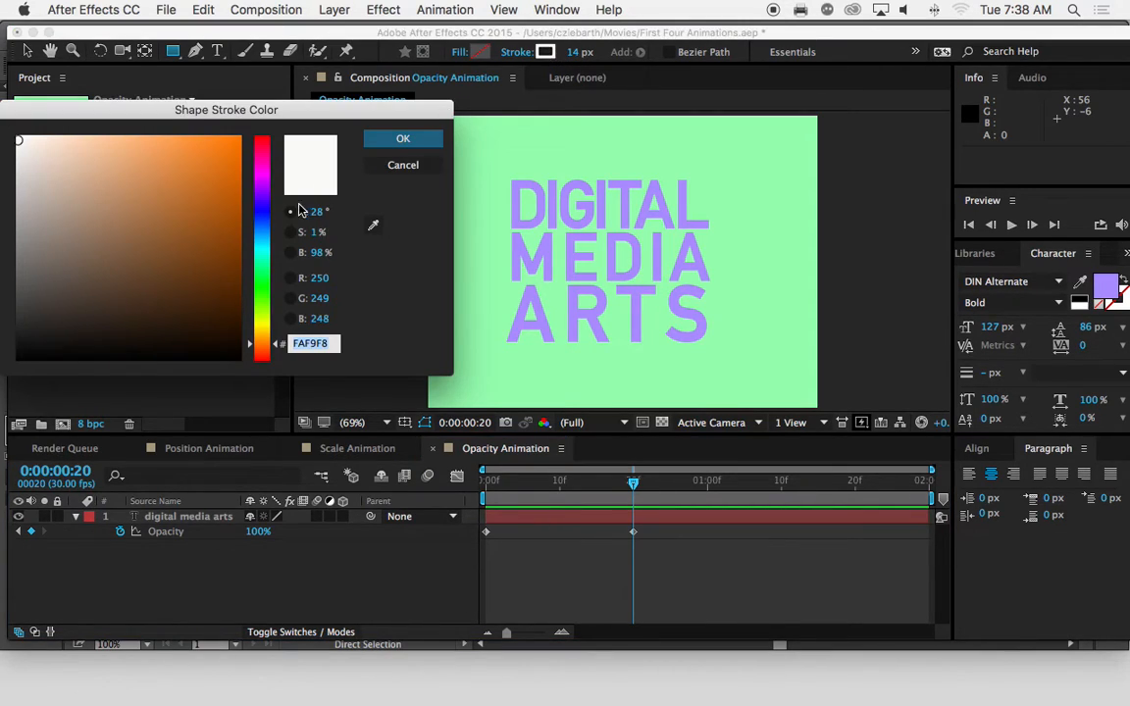
{"action": "left_click", "coordinate": [218, 146]}
{"action": "left_click_drag", "start_coordinate": [200, 145], "coordinate": [177, 144]}
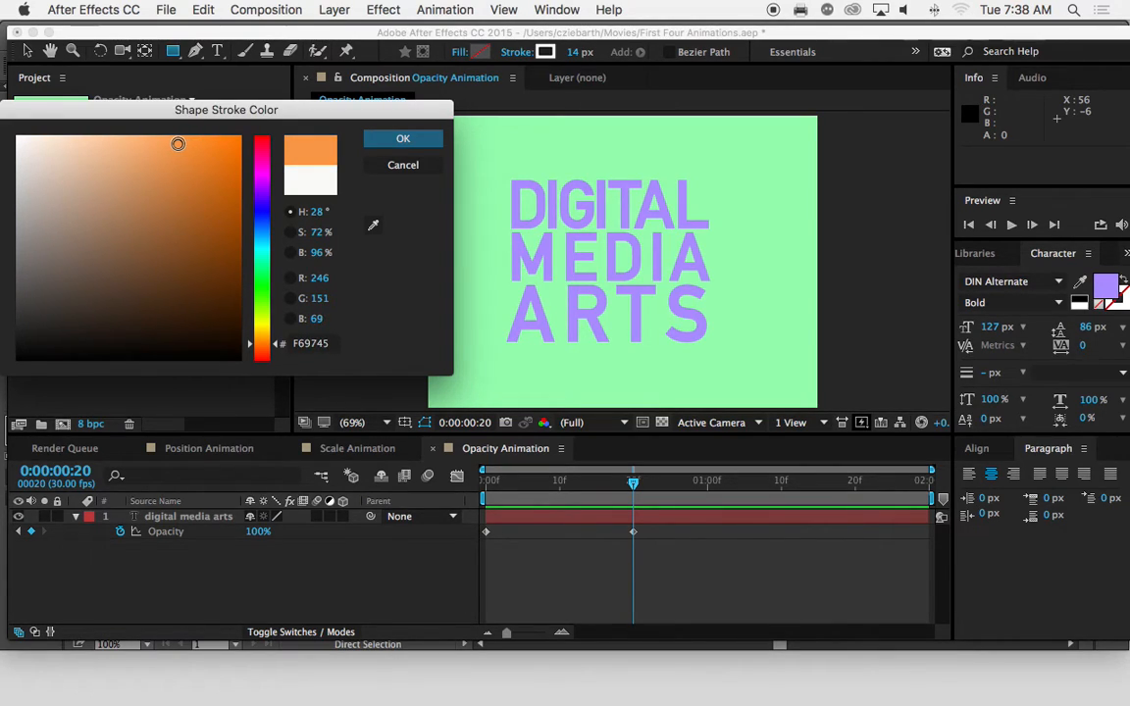
{"action": "left_click", "coordinate": [432, 139]}
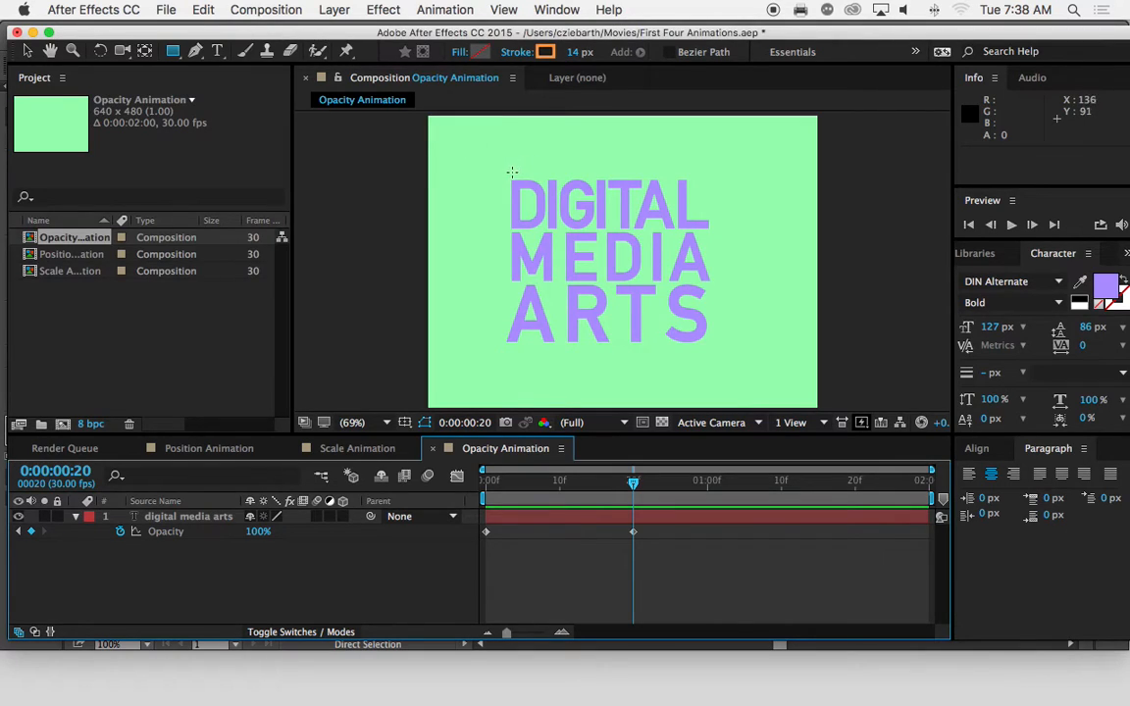
Draw a rectangular frame about 304 px tall closely around the title on a new shape layer, and deselect it
{"action": "mouse_move", "coordinate": [499, 169]}
{"action": "left_mouse_down"}
{"action": "mouse_move", "coordinate": [605, 273]}
{"action": "mouse_move", "coordinate": [720, 353]}
{"action": "left_mouse_up"}
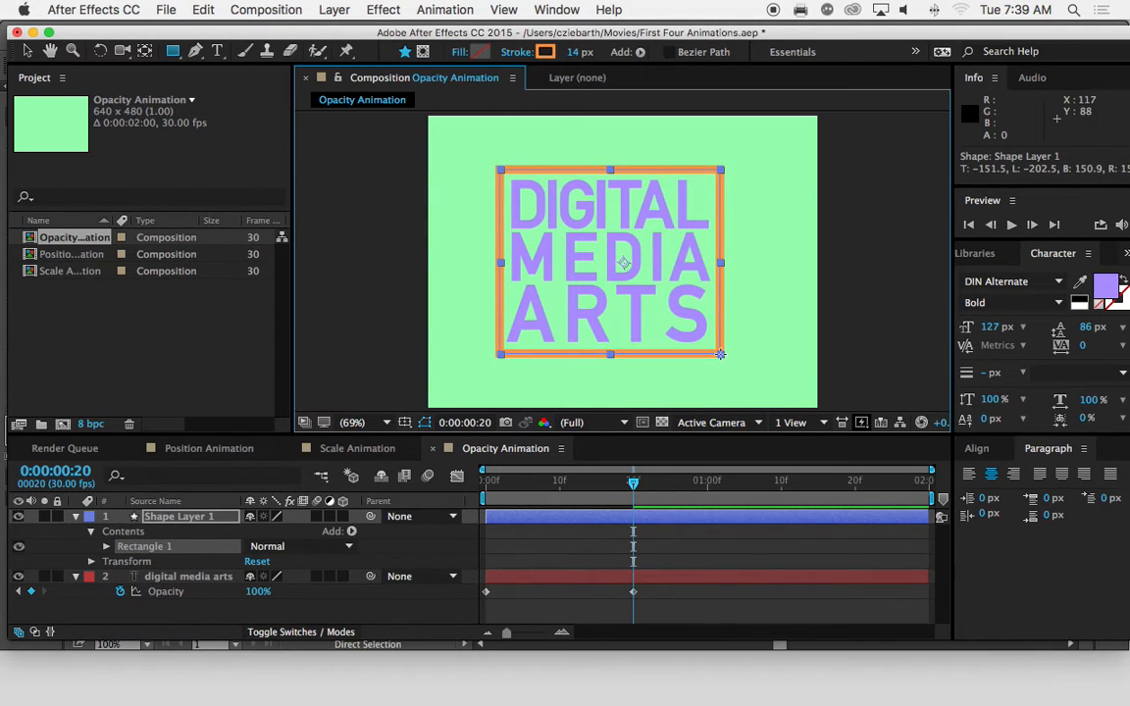
{"action": "left_click_drag", "start_coordinate": [720, 353], "coordinate": [721, 355]}
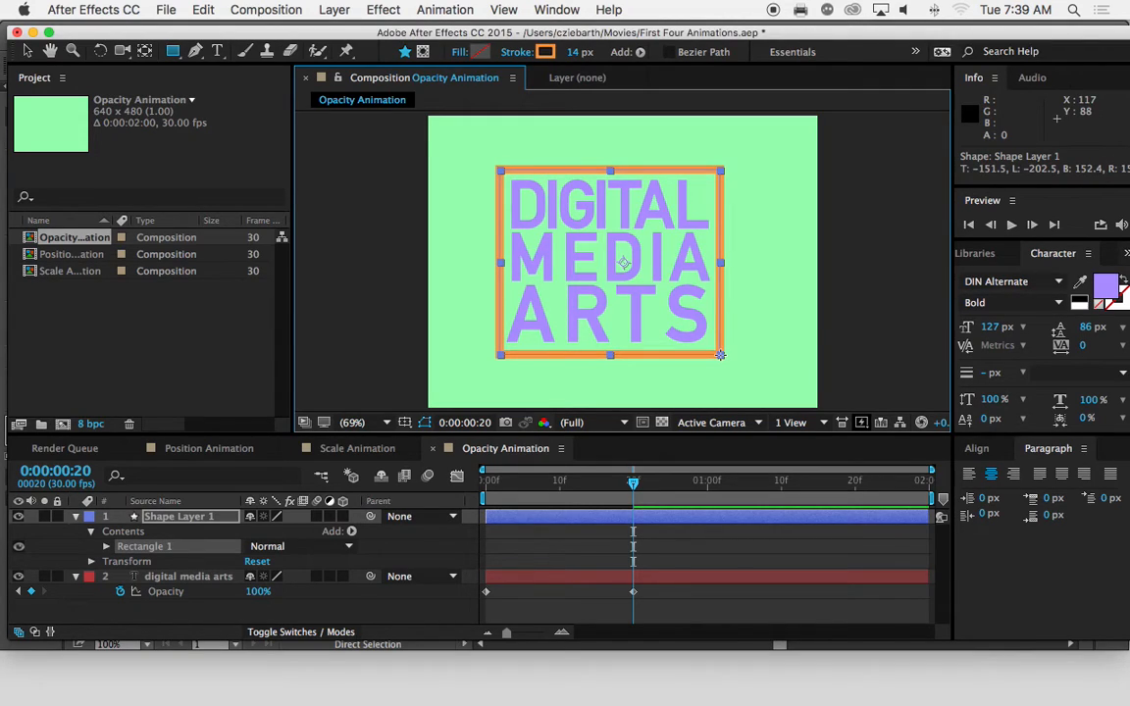
{"action": "left_click", "coordinate": [29, 51]}
{"action": "left_click", "coordinate": [436, 175]}
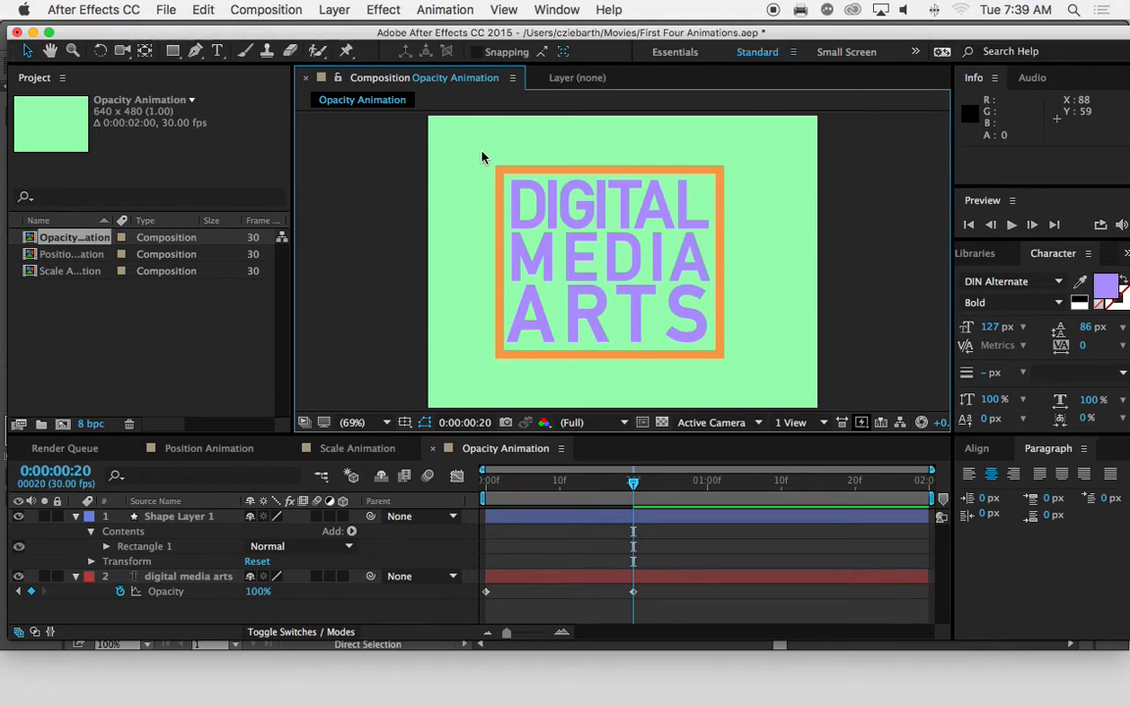
Center the orange frame's shape layer horizontally in the composition with Align
{"action": "left_click", "coordinate": [185, 520]}
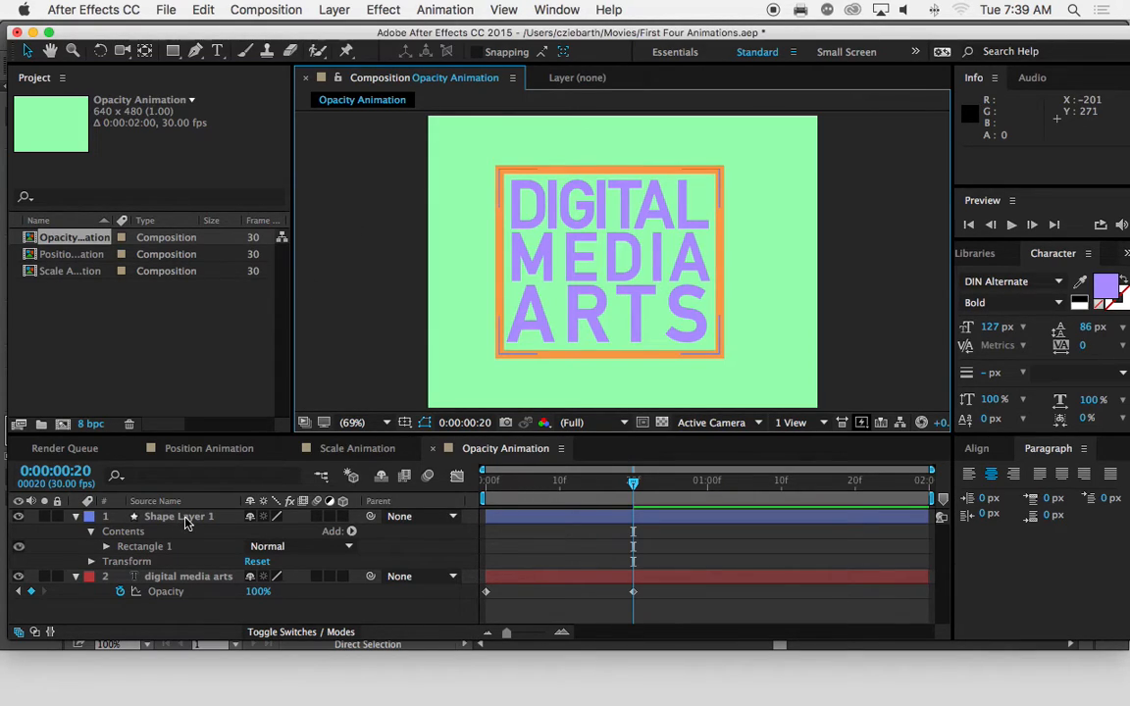
{"action": "left_click", "coordinate": [187, 522]}
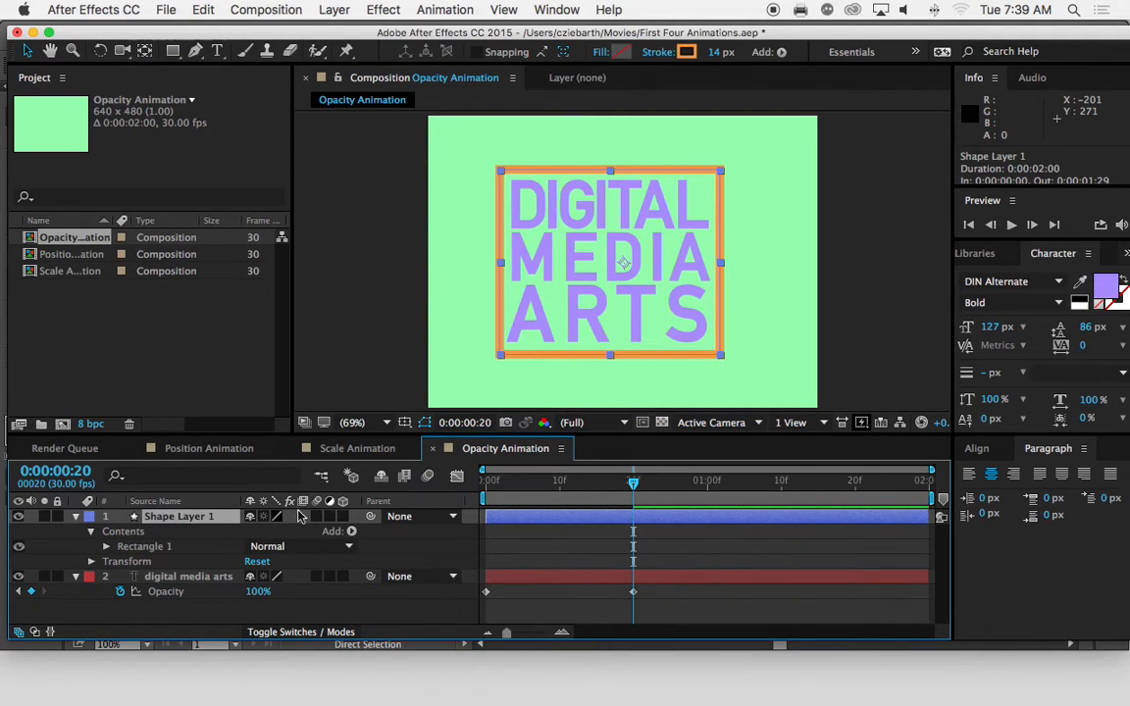
{"action": "left_click", "coordinate": [974, 452]}
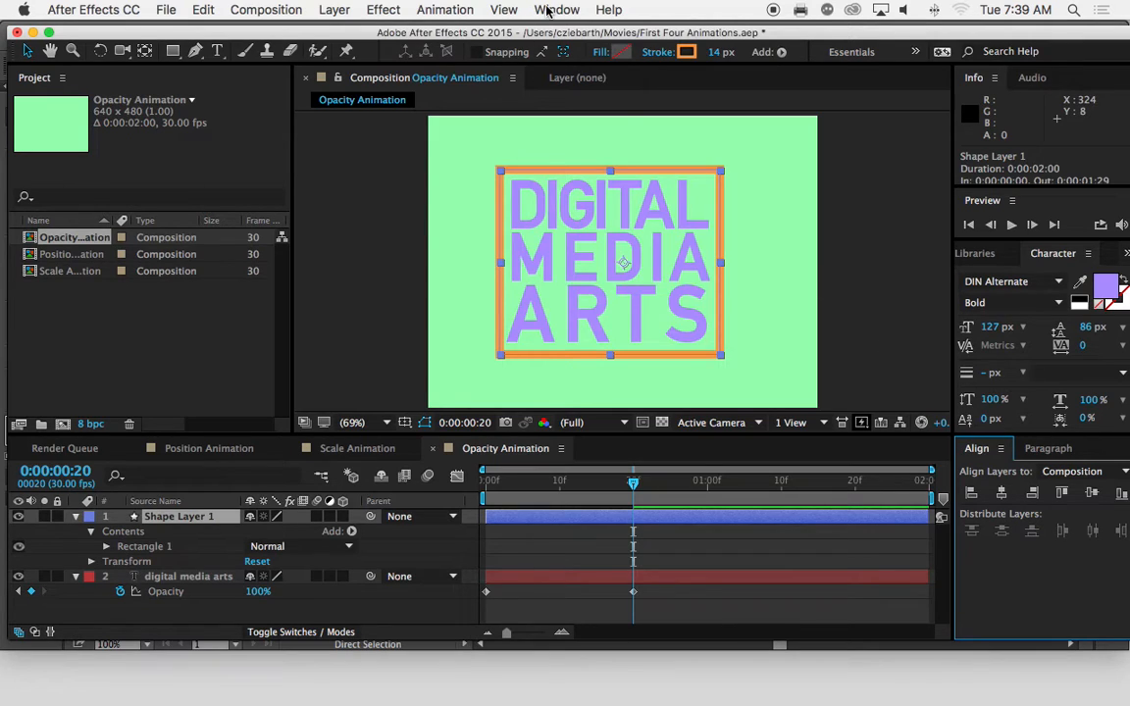
{"action": "left_click", "coordinate": [548, 11]}
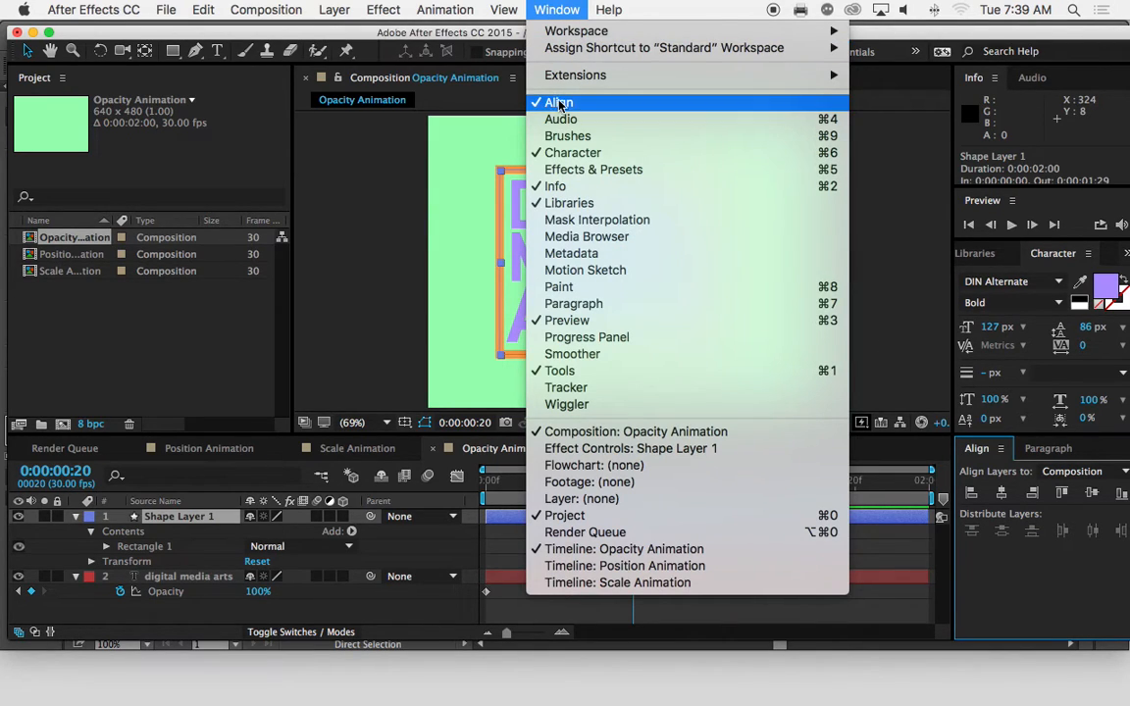
{"action": "left_click", "coordinate": [560, 14]}
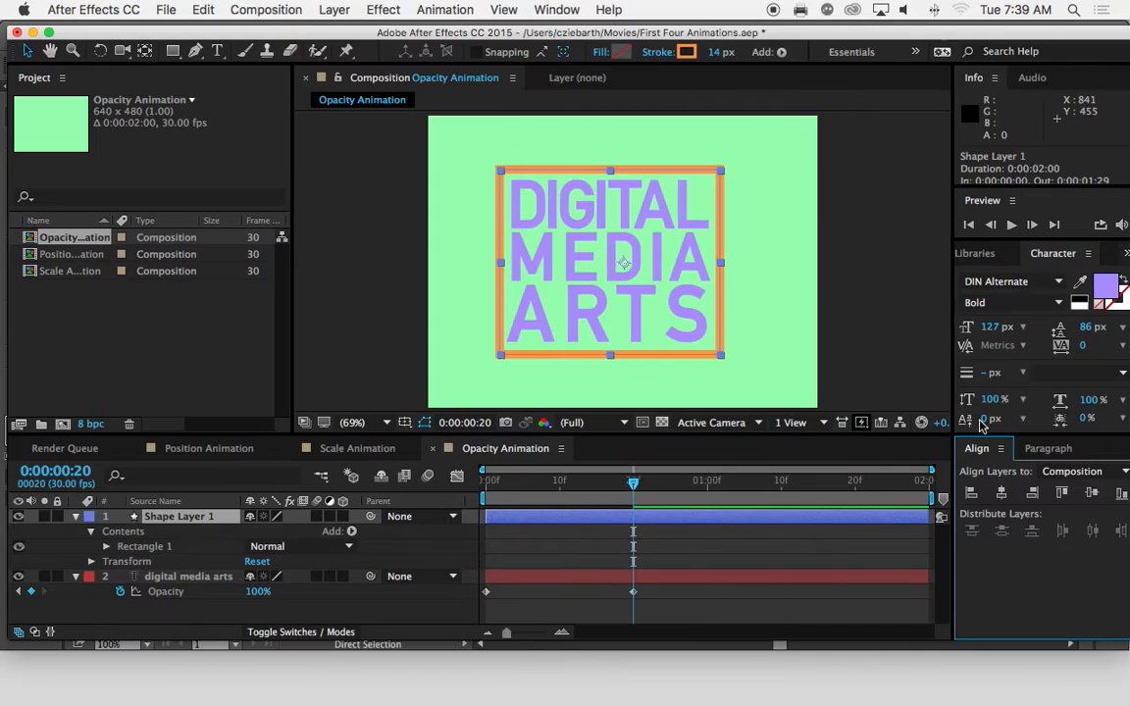
{"action": "left_click", "coordinate": [1001, 493]}
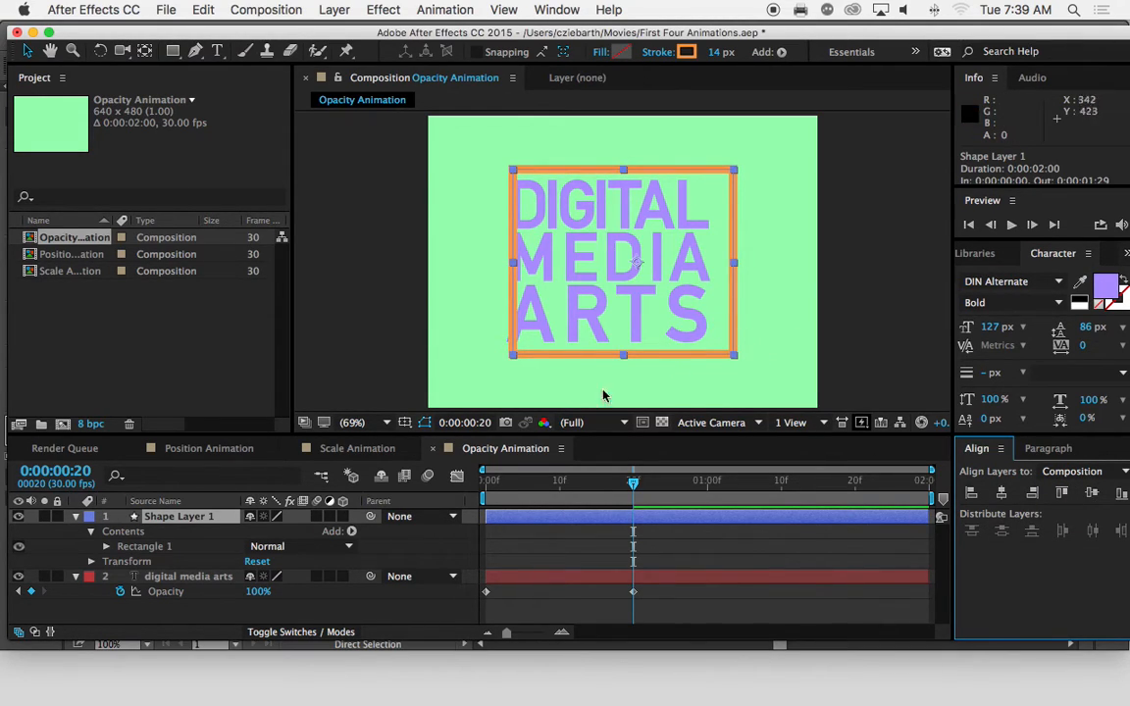
Shift the title text horizontally to position 320.7, 184.2 so it sits centered inside the orange frame, and deselect it
{"action": "left_click", "coordinate": [220, 576]}
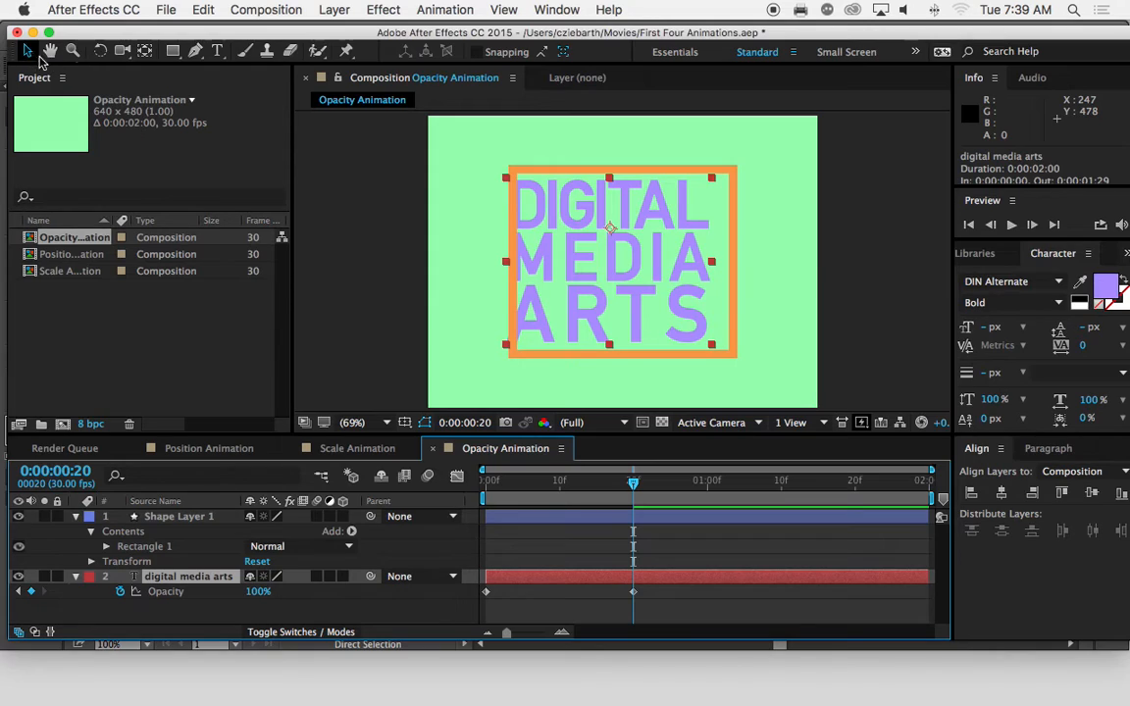
{"action": "left_click_drag", "start_coordinate": [550, 223], "coordinate": [562, 223]}
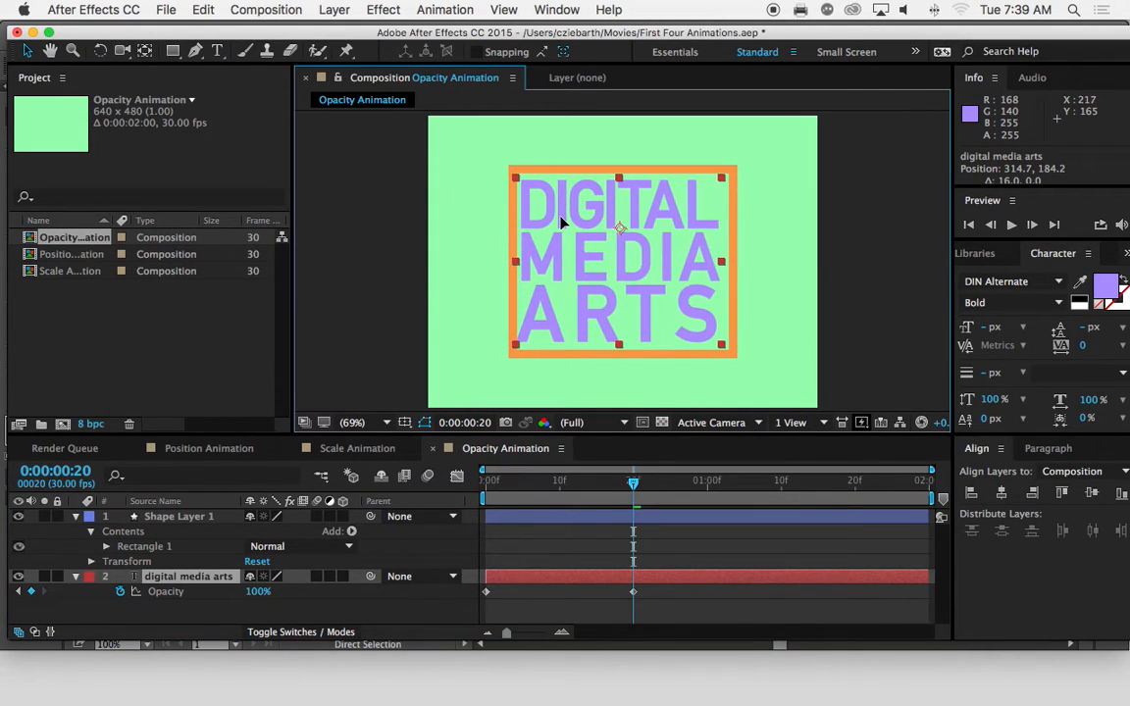
{"action": "key", "text": "Return"}
{"action": "key", "text": "Right"}
{"action": "key", "text": "Right"}
{"action": "key", "text": "Right"}
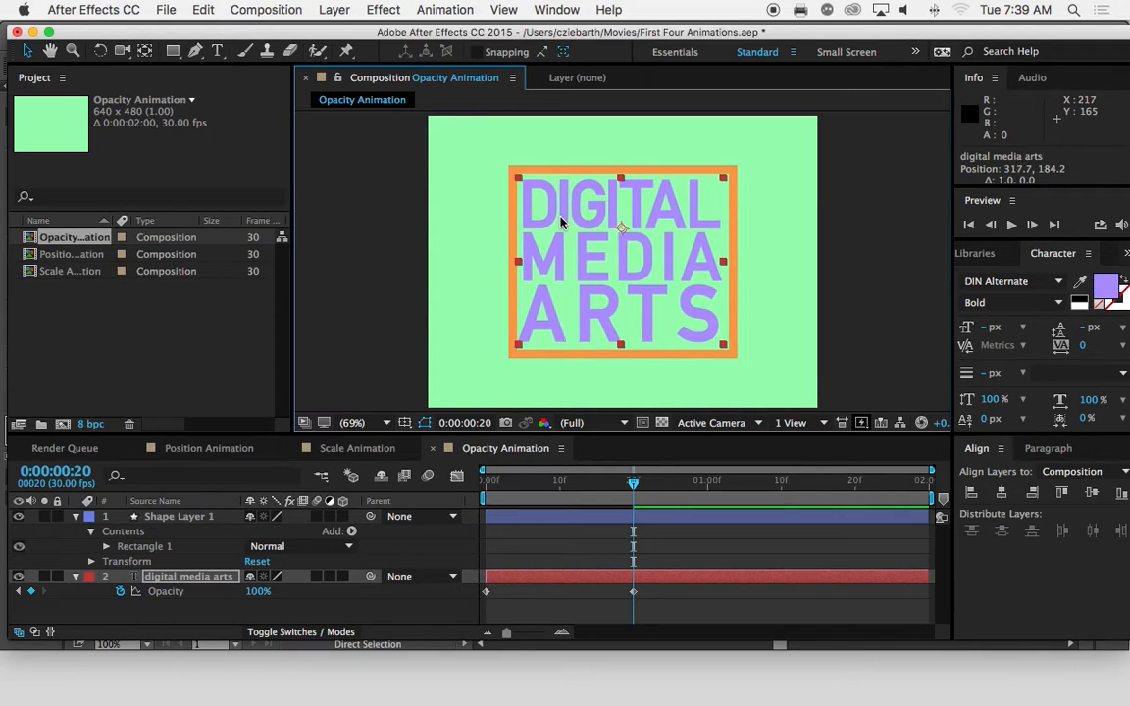
{"action": "key", "text": "Right"}
{"action": "key", "text": "Right"}
{"action": "key", "text": "Right"}
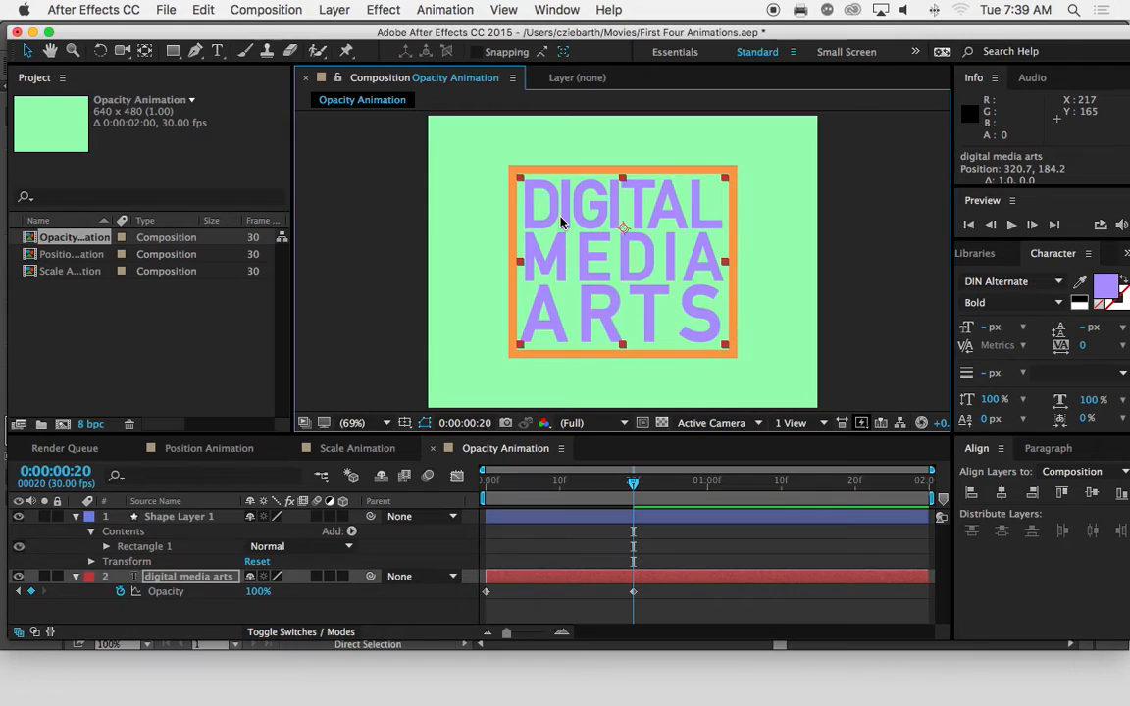
{"action": "left_click", "coordinate": [493, 223]}
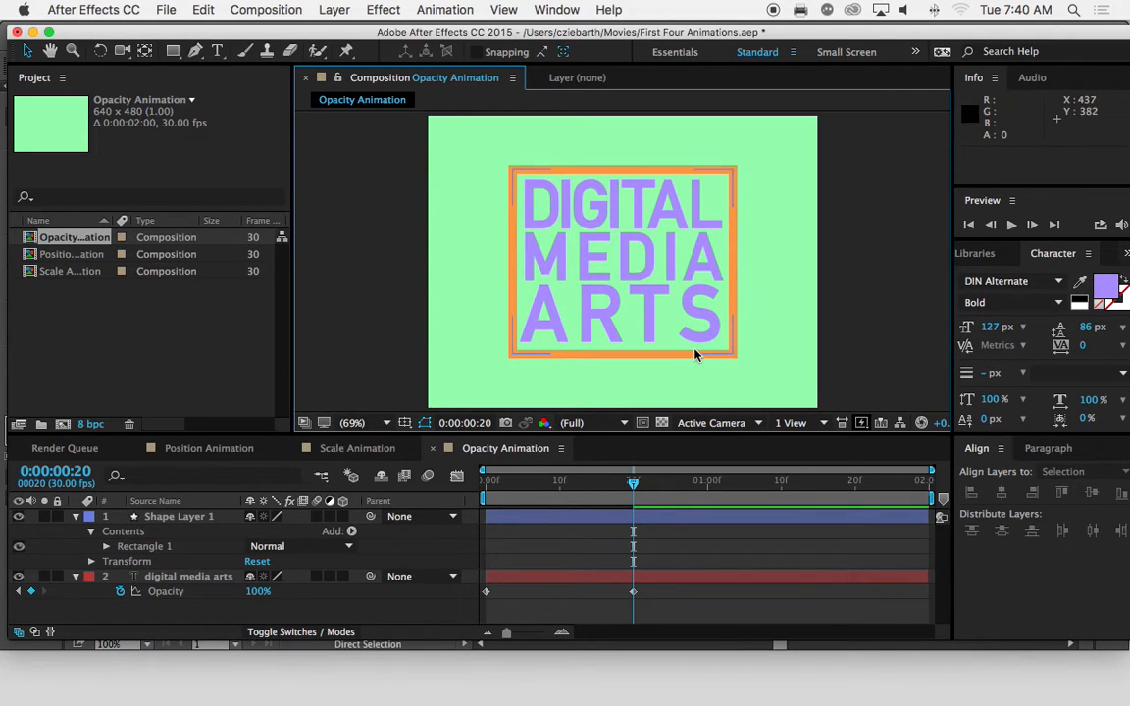
Add a 100% opacity keyframe to the title text layer at 0:00:01:00
{"action": "mouse_move", "coordinate": [633, 482]}
{"action": "left_mouse_down"}
{"action": "mouse_move", "coordinate": [485, 500]}
{"action": "mouse_move", "coordinate": [633, 504]}
{"action": "mouse_move", "coordinate": [483, 504]}
{"action": "mouse_move", "coordinate": [632, 504]}
{"action": "left_mouse_up"}
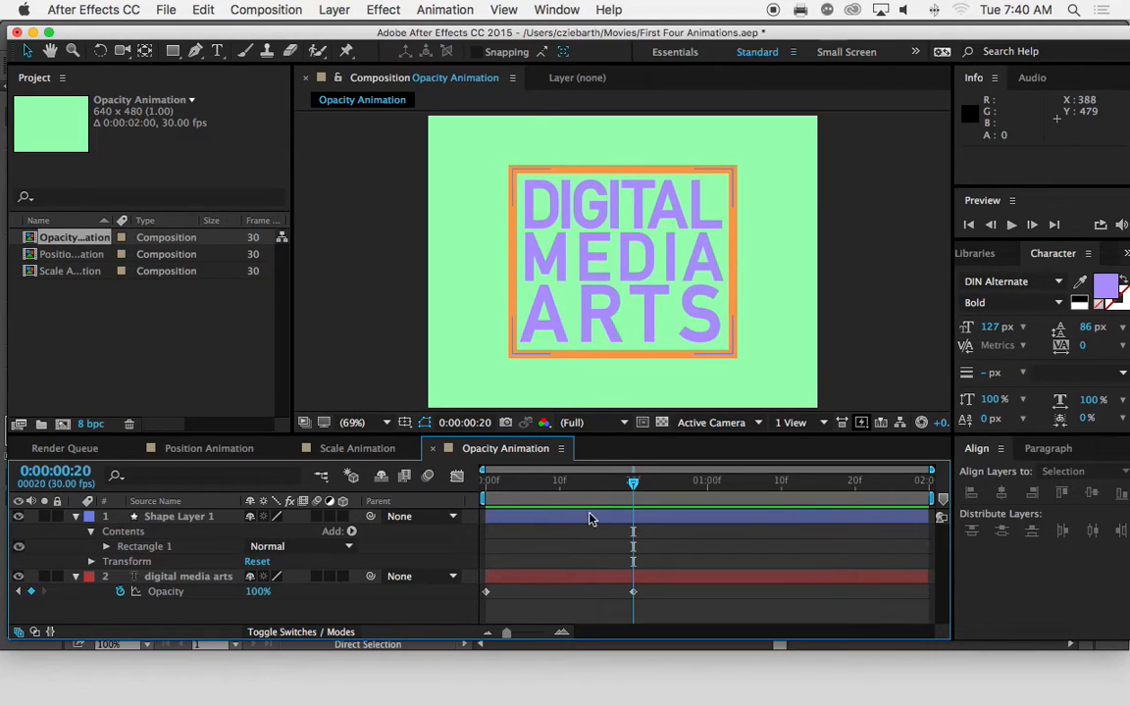
{"action": "left_click", "coordinate": [529, 518]}
{"action": "left_click_drag", "start_coordinate": [632, 481], "coordinate": [708, 496]}
{"action": "left_click", "coordinate": [633, 593]}
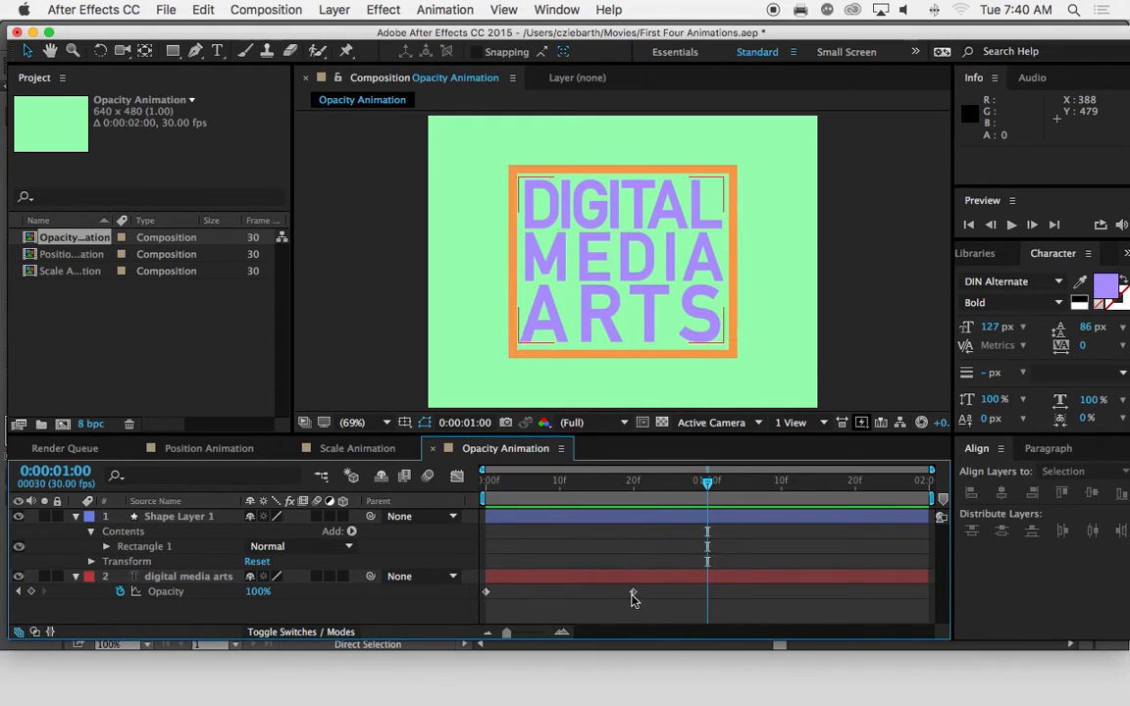
{"action": "left_click", "coordinate": [33, 594]}
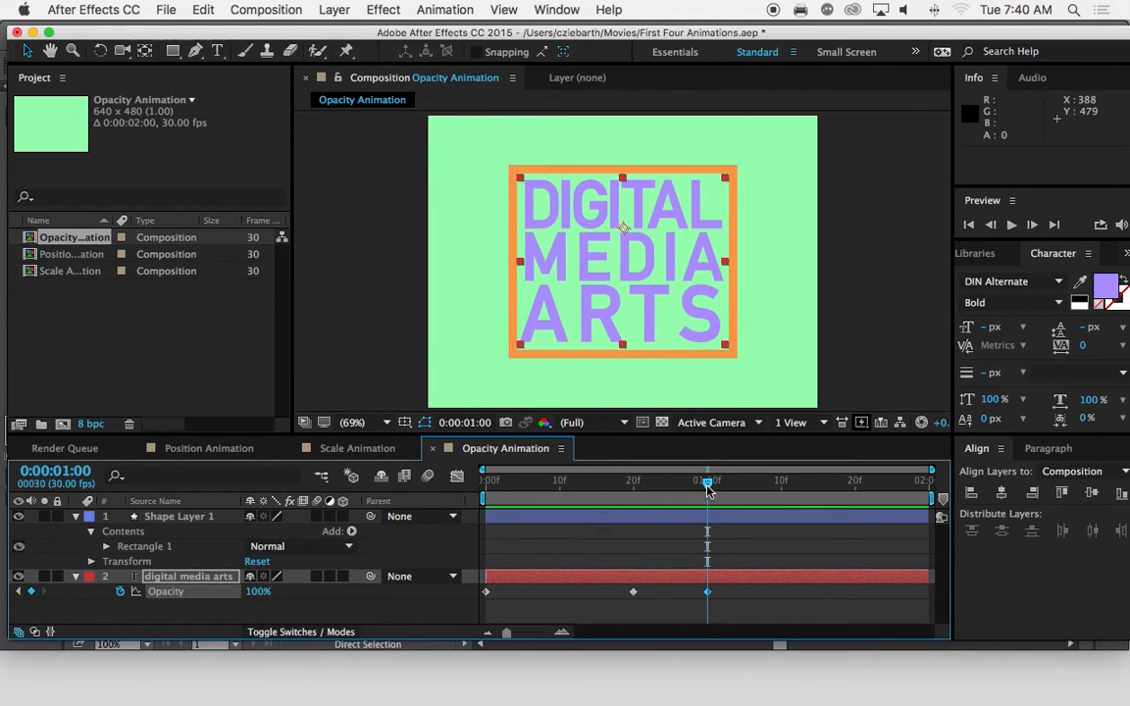
Set the title text's opacity to 0% at 0:00:01:29 to make it fade out
{"action": "left_click_drag", "start_coordinate": [708, 487], "coordinate": [932, 502]}
{"action": "left_click", "coordinate": [258, 593]}
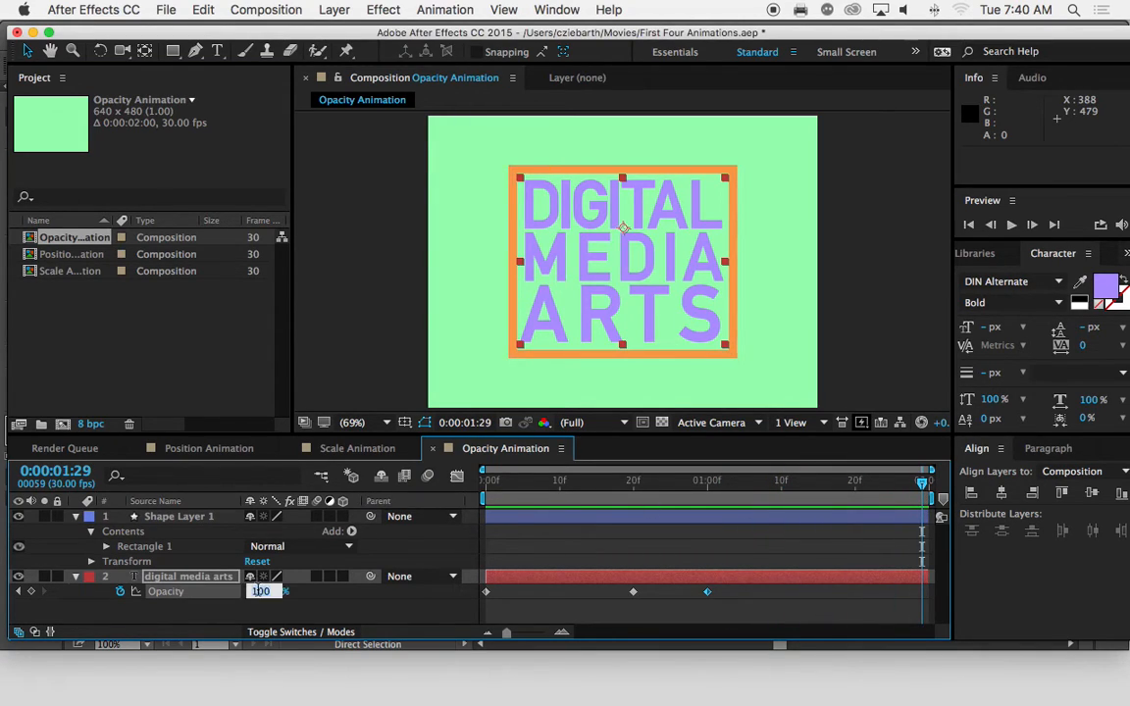
{"action": "type", "text": "0"}
{"action": "key", "text": "Return"}
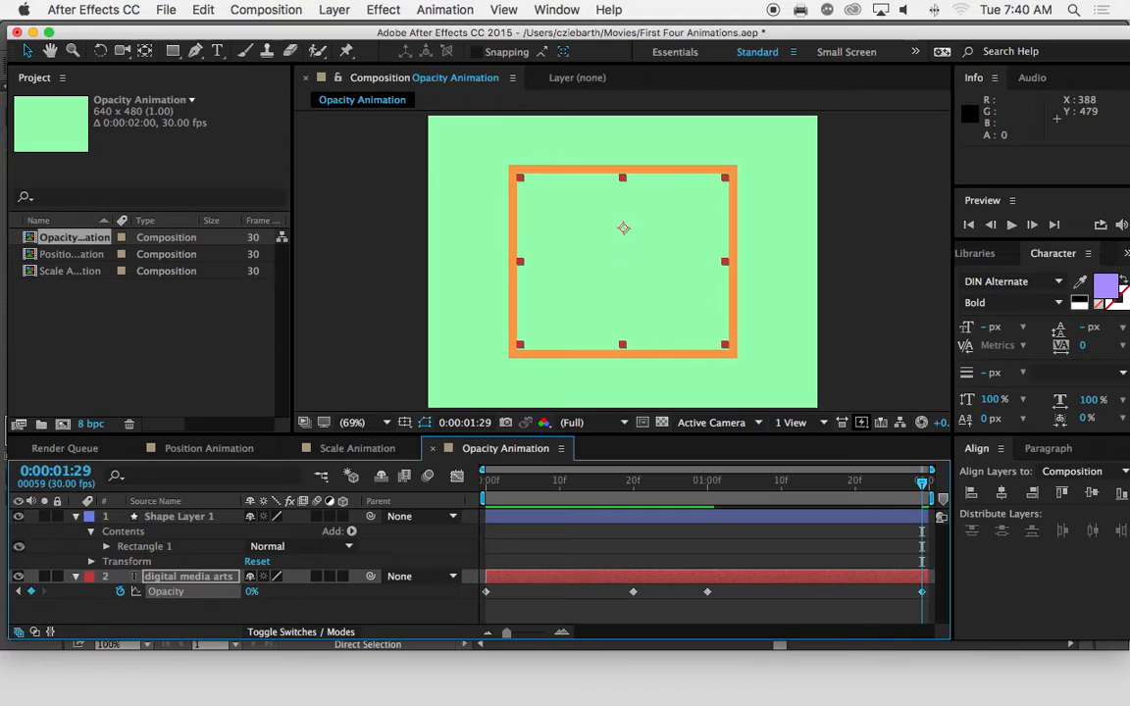
{"action": "left_click", "coordinate": [487, 592]}
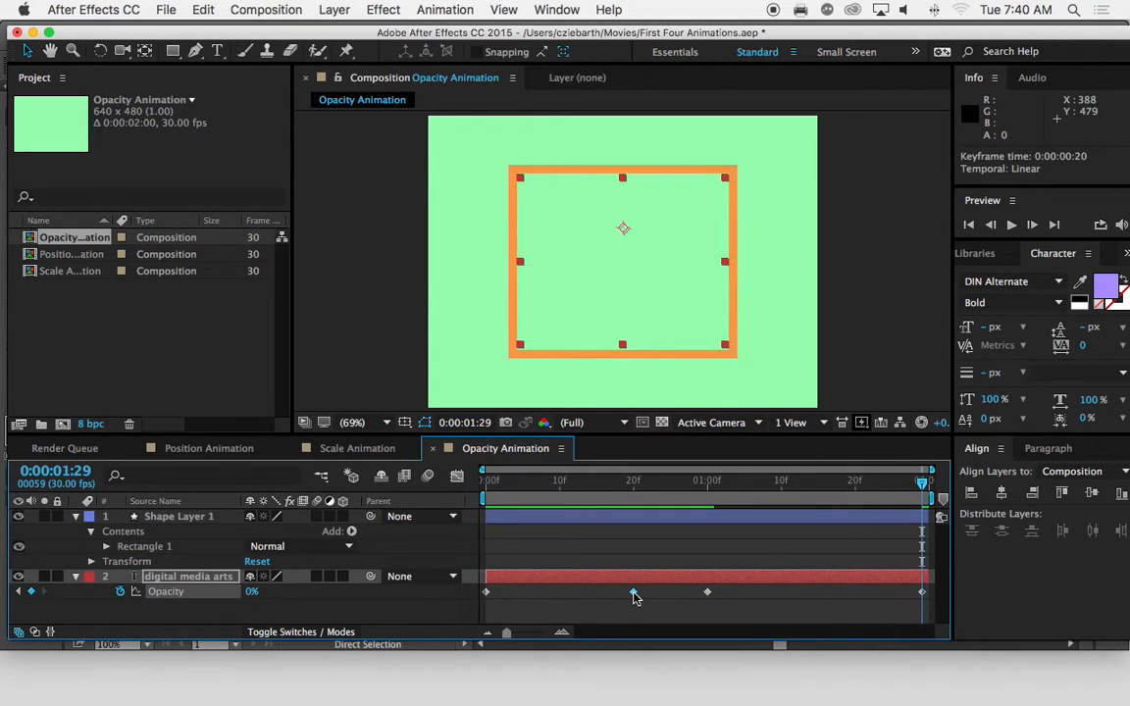
{"action": "left_click", "coordinate": [707, 594]}
Return to 0:00:00:00 and collapse the title text layer, revealing only its Opacity property again
{"action": "left_click_drag", "start_coordinate": [922, 482], "coordinate": [482, 526]}
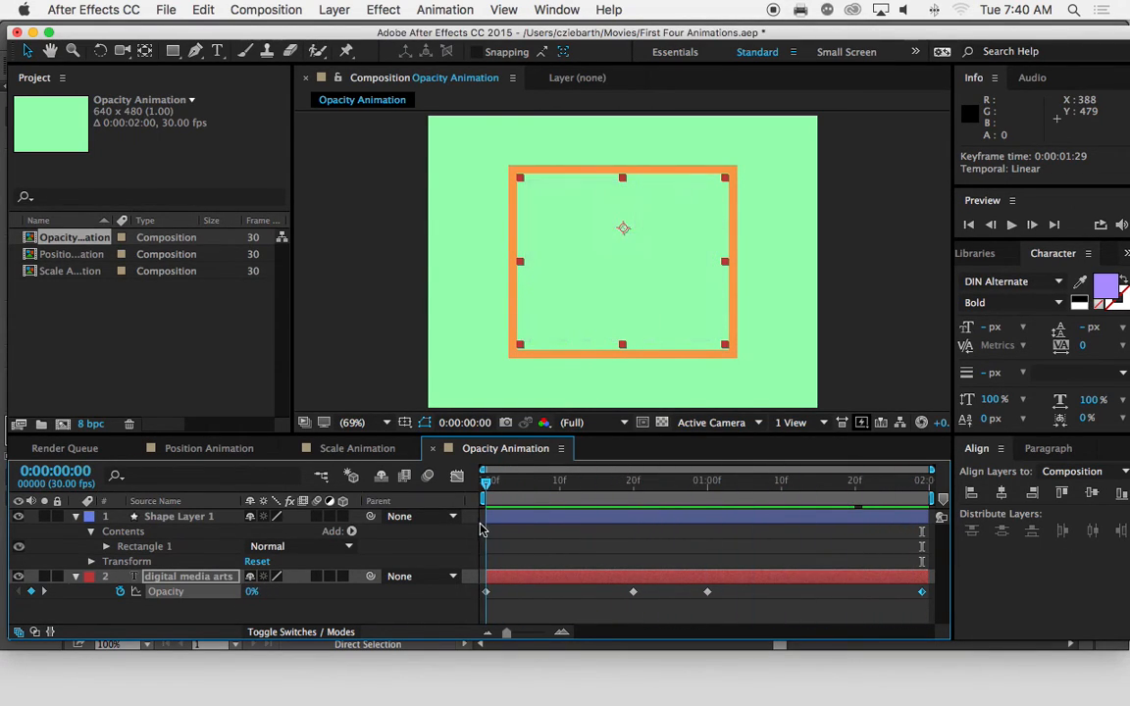
{"action": "left_click", "coordinate": [75, 575]}
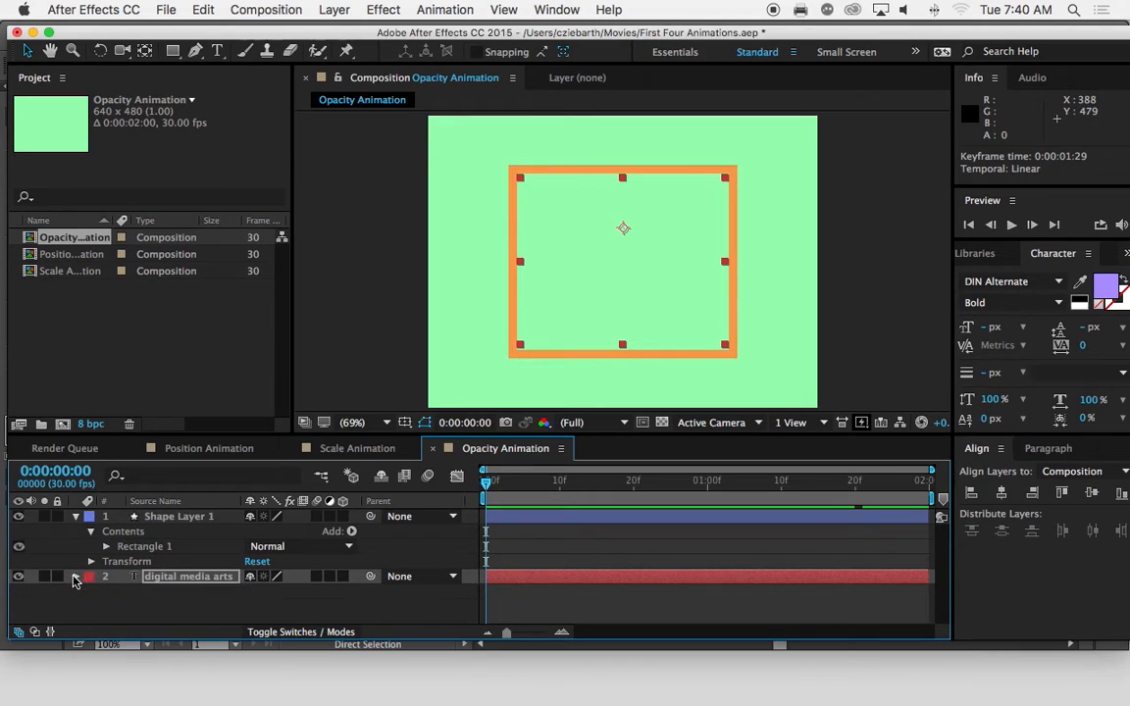
{"action": "left_click", "coordinate": [169, 516]}
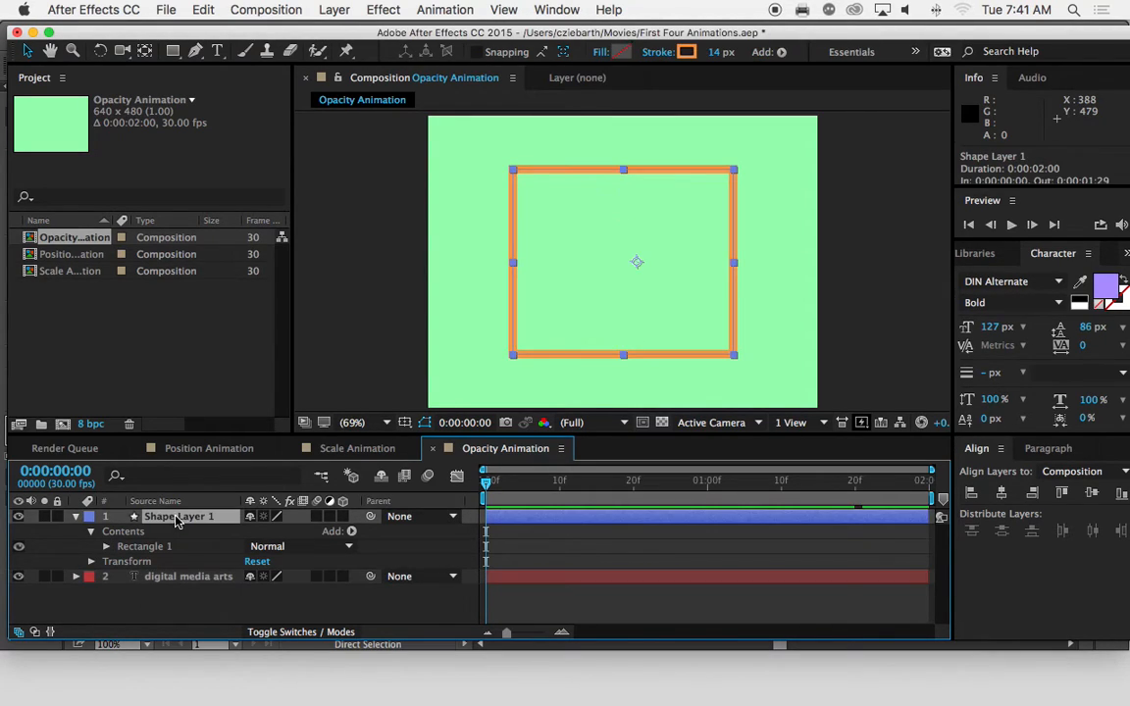
{"action": "left_click", "coordinate": [130, 578]}
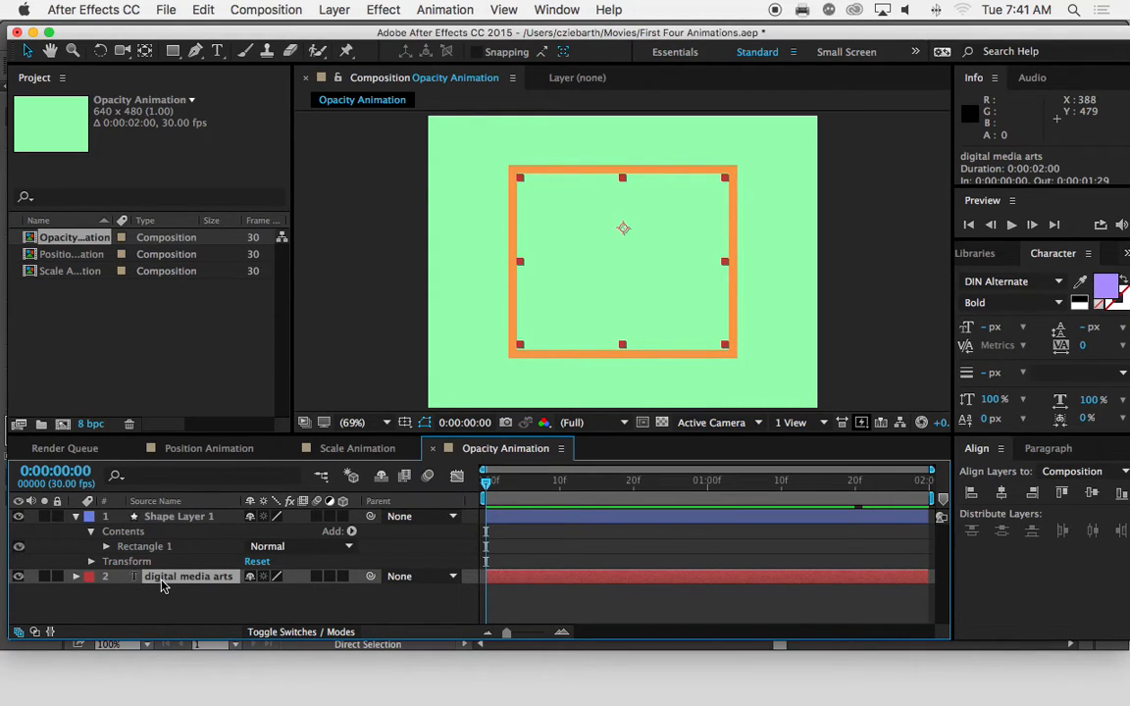
{"action": "key", "text": "t"}
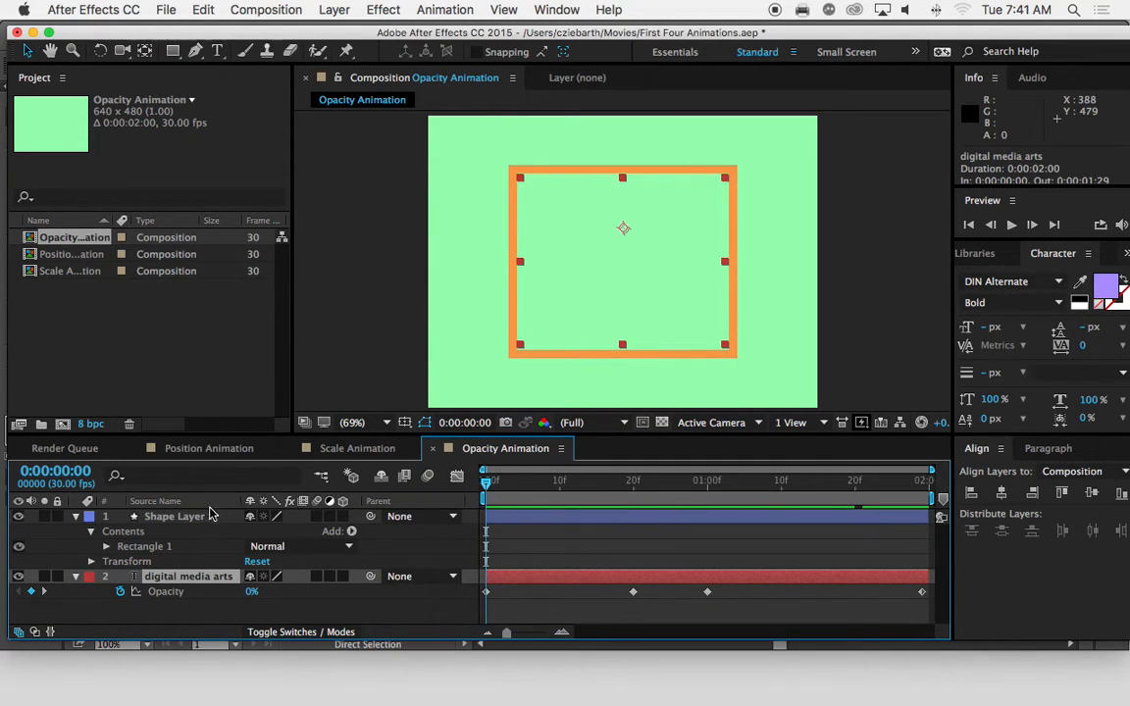
Add an opacity keyframe to Shape Layer 1 at 0:00:00:00 and show only the layer's keyframed Opacity property
{"action": "left_click", "coordinate": [178, 517]}
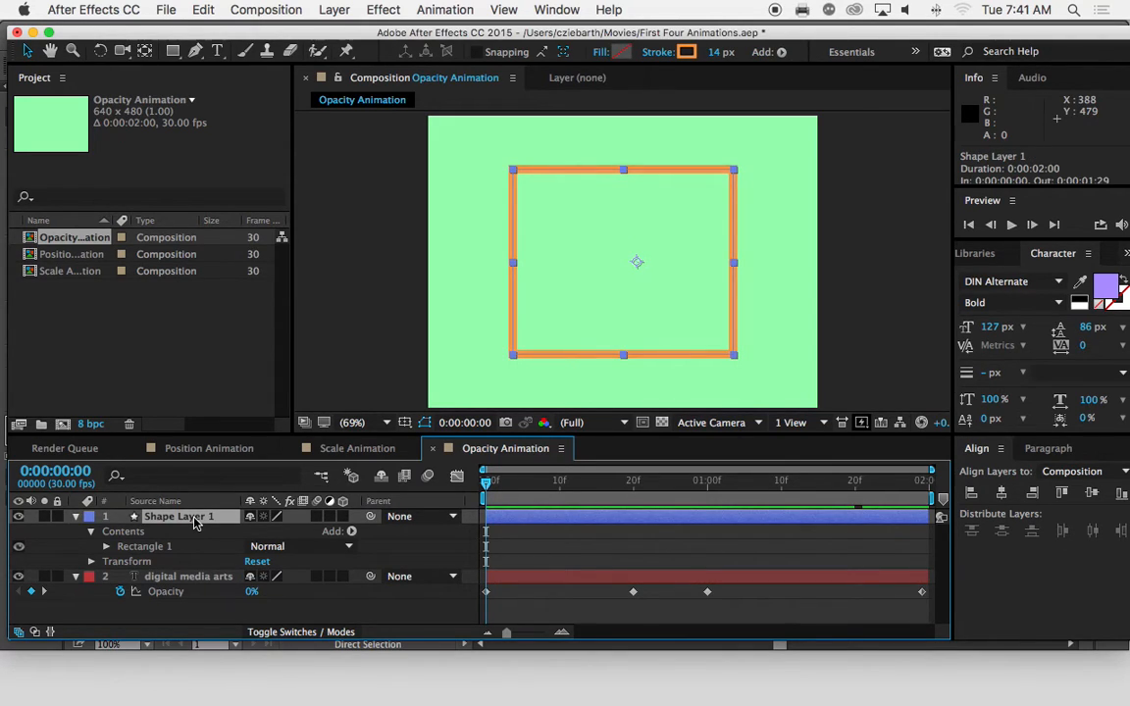
{"action": "key", "text": "alt+t"}
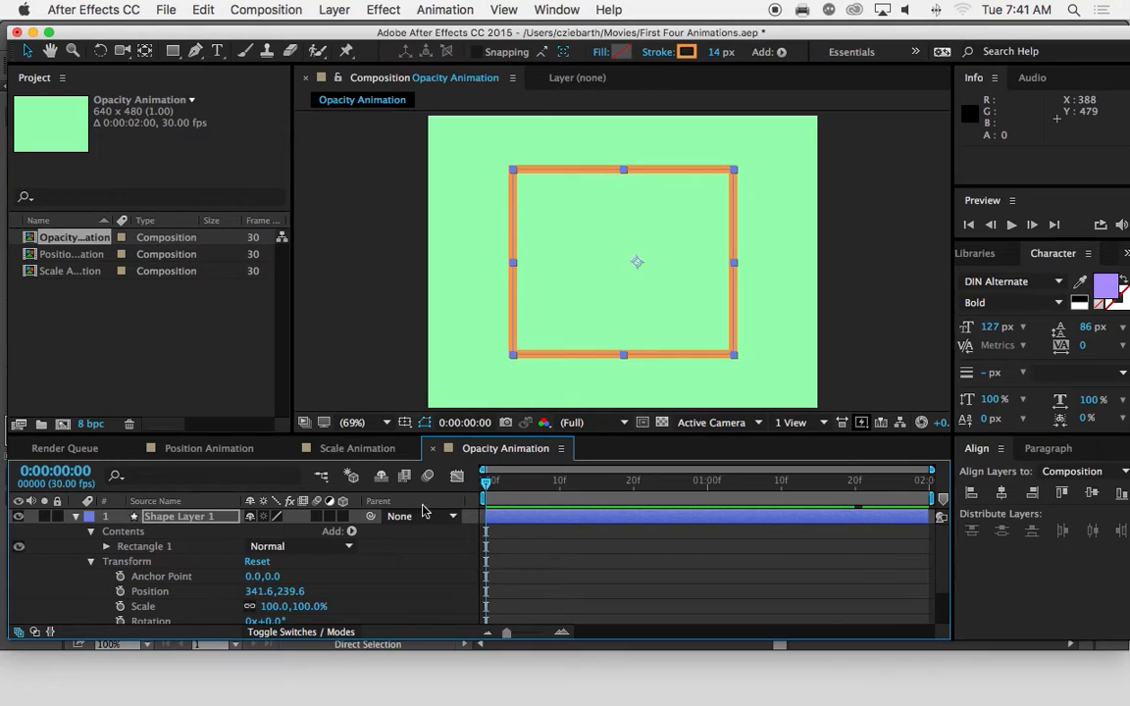
{"action": "scroll", "coordinate": [233, 580], "scroll_direction": "down", "scroll_amount": 2}
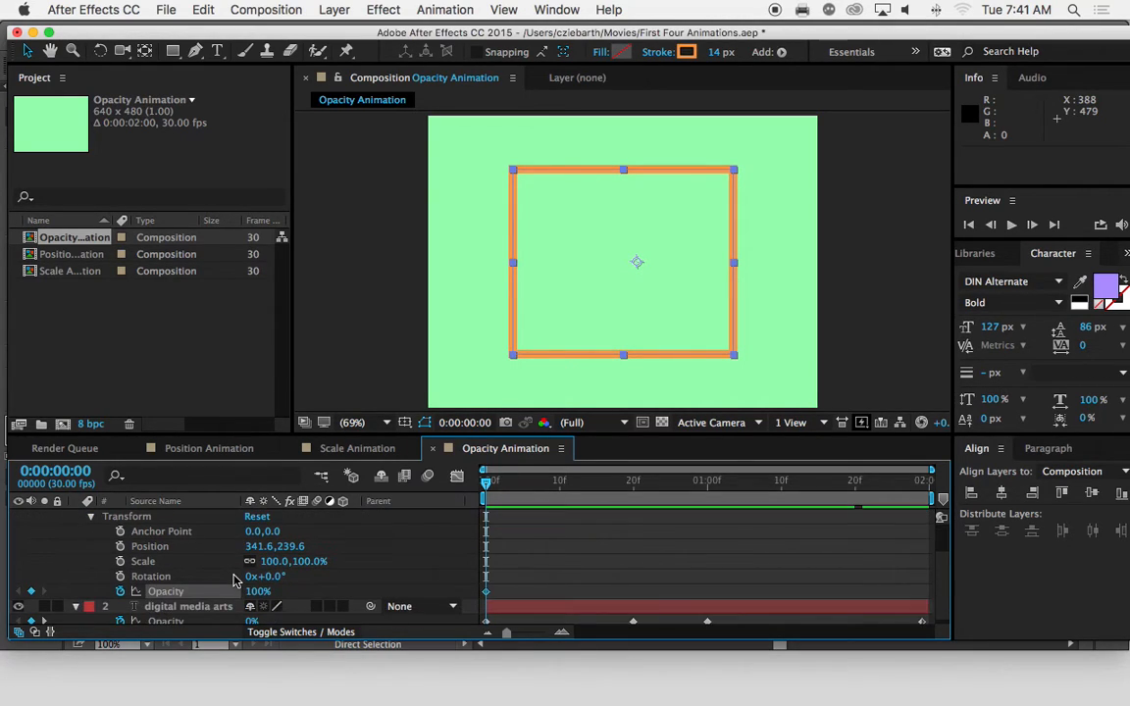
{"action": "scroll", "coordinate": [234, 578], "scroll_direction": "up", "scroll_amount": 2}
{"action": "left_click", "coordinate": [175, 520]}
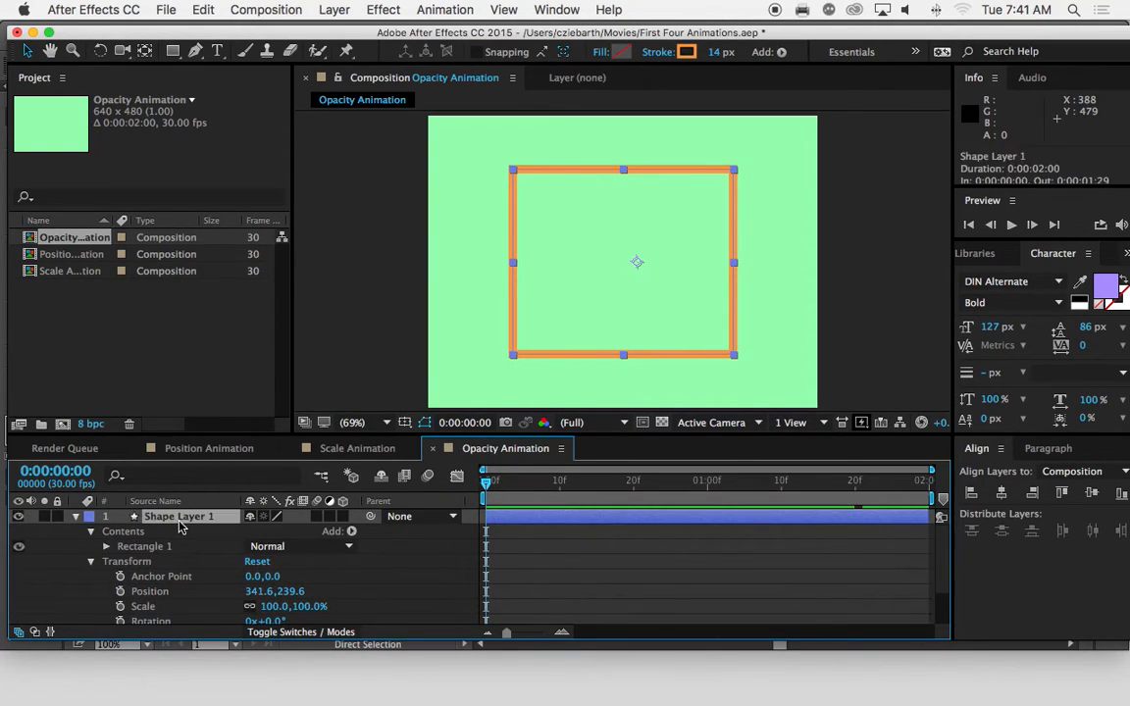
{"action": "key", "text": "u"}
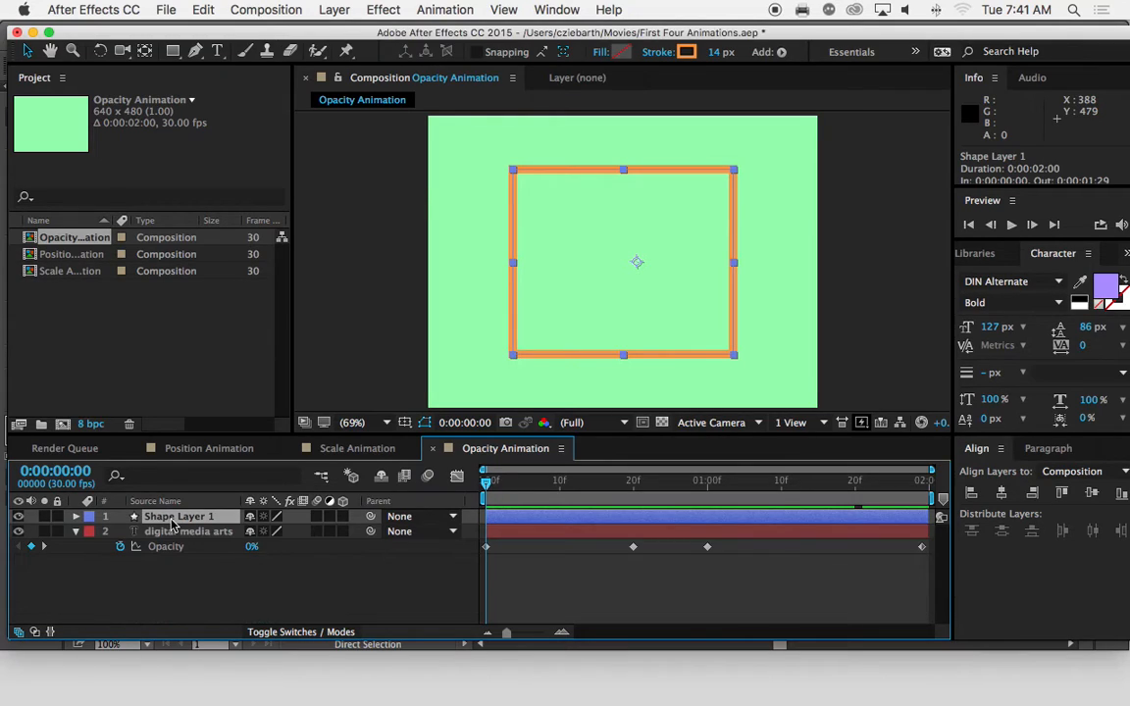
{"action": "key", "text": "alt+shift+t"}
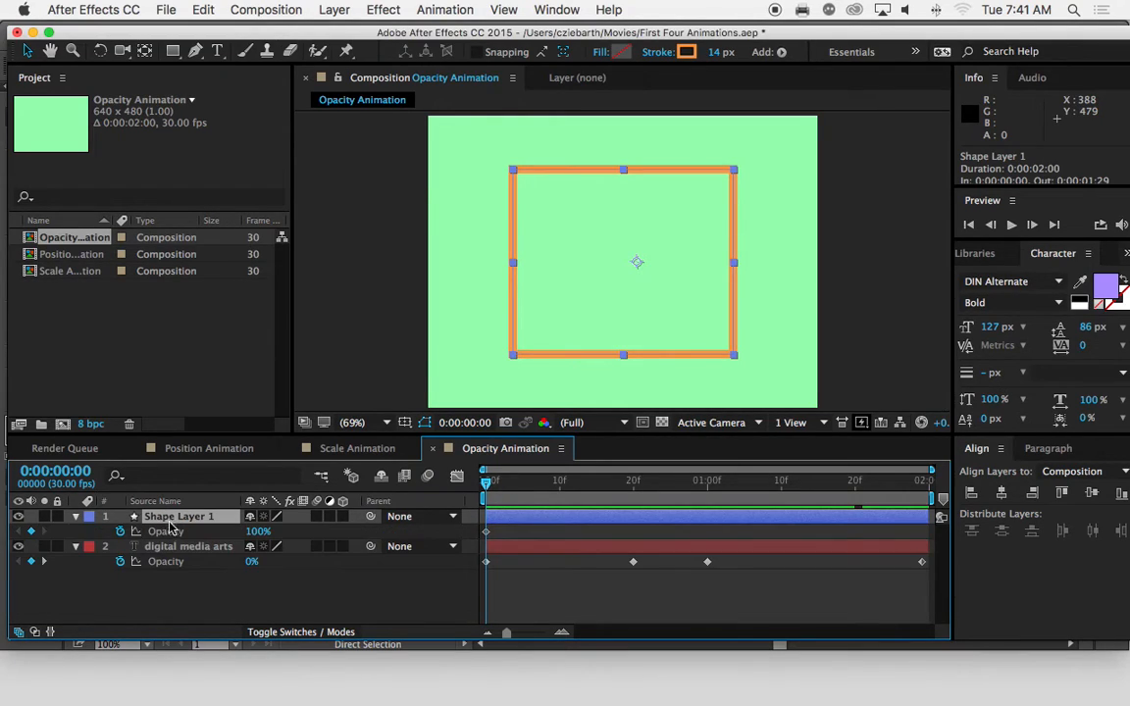
Add 100% opacity keyframes to Shape Layer 1 at 0:00:00:20, 0:00:01:00 and 0:00:01:29, matching the title's keyframe times
{"action": "left_click_drag", "start_coordinate": [486, 487], "coordinate": [632, 491]}
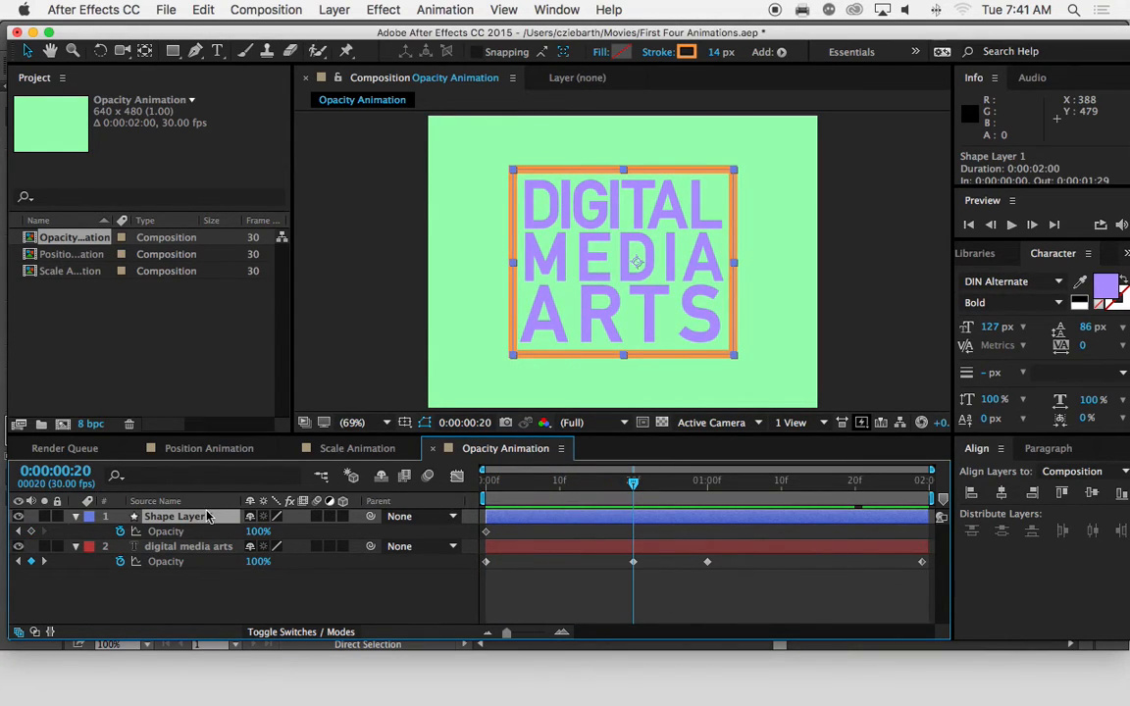
{"action": "key", "text": "alt+shift+t"}
{"action": "left_click_drag", "start_coordinate": [637, 484], "coordinate": [925, 502]}
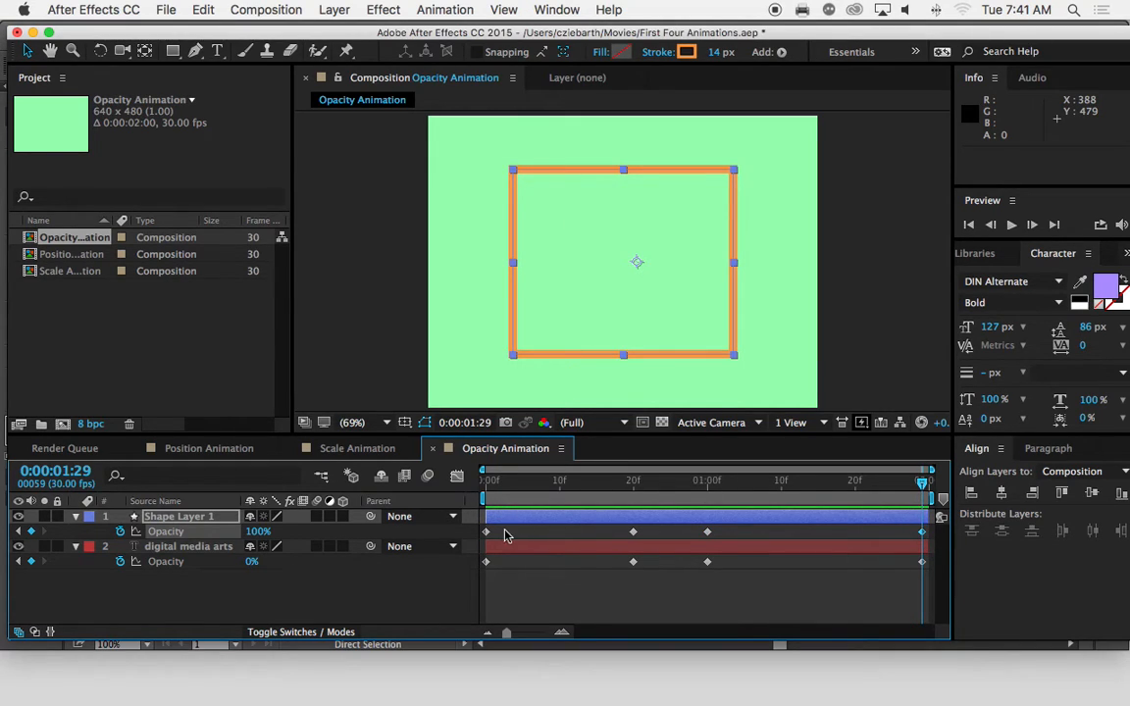
Try setting Shape Layer 1's opacity to 0% with its first keyframe selected and the time at 0:00:00:20, and undo it
{"action": "left_click_drag", "start_coordinate": [488, 487], "coordinate": [633, 497]}
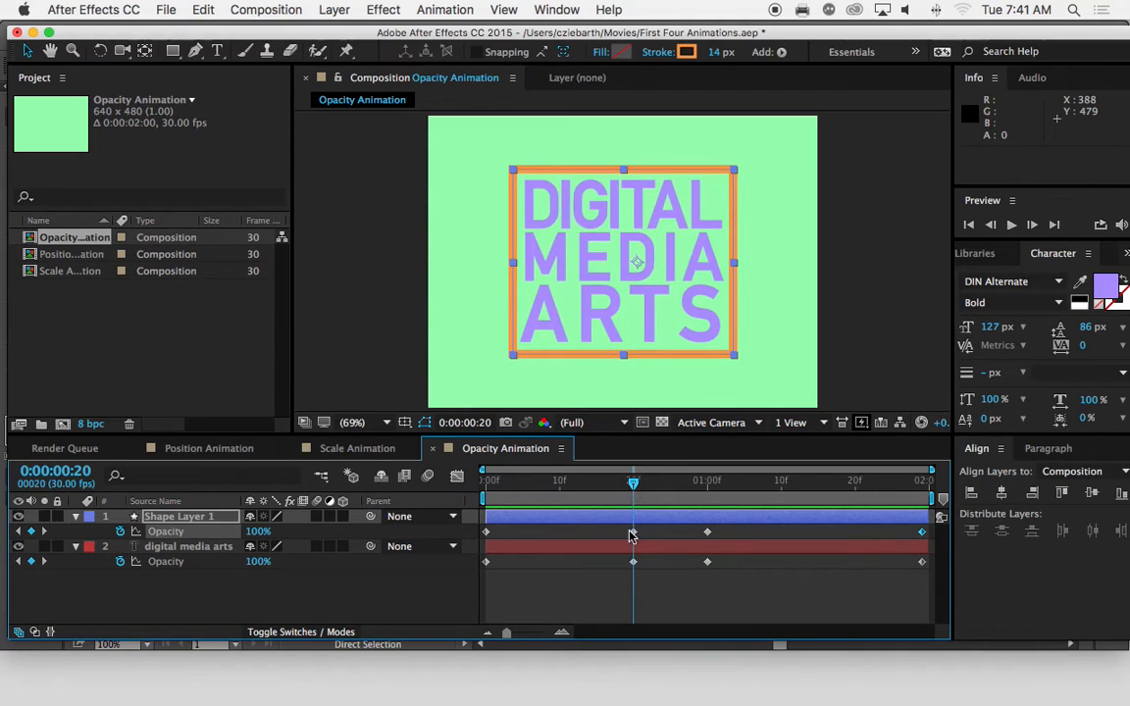
{"action": "left_click", "coordinate": [486, 534]}
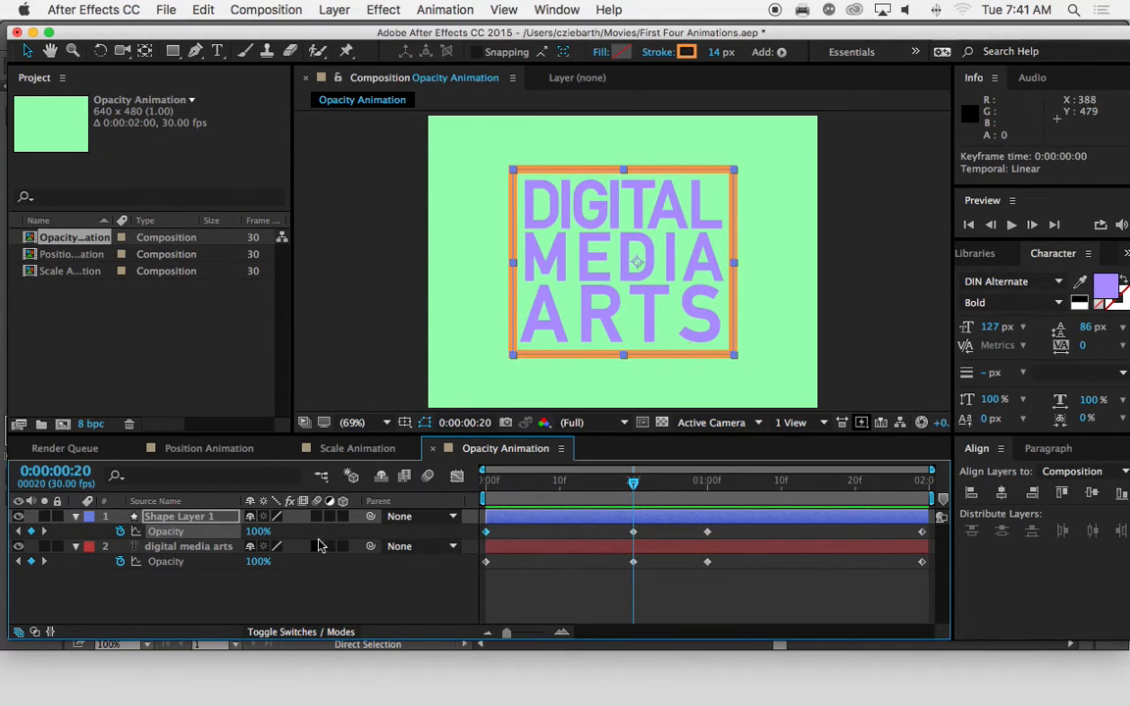
{"action": "left_click", "coordinate": [260, 531]}
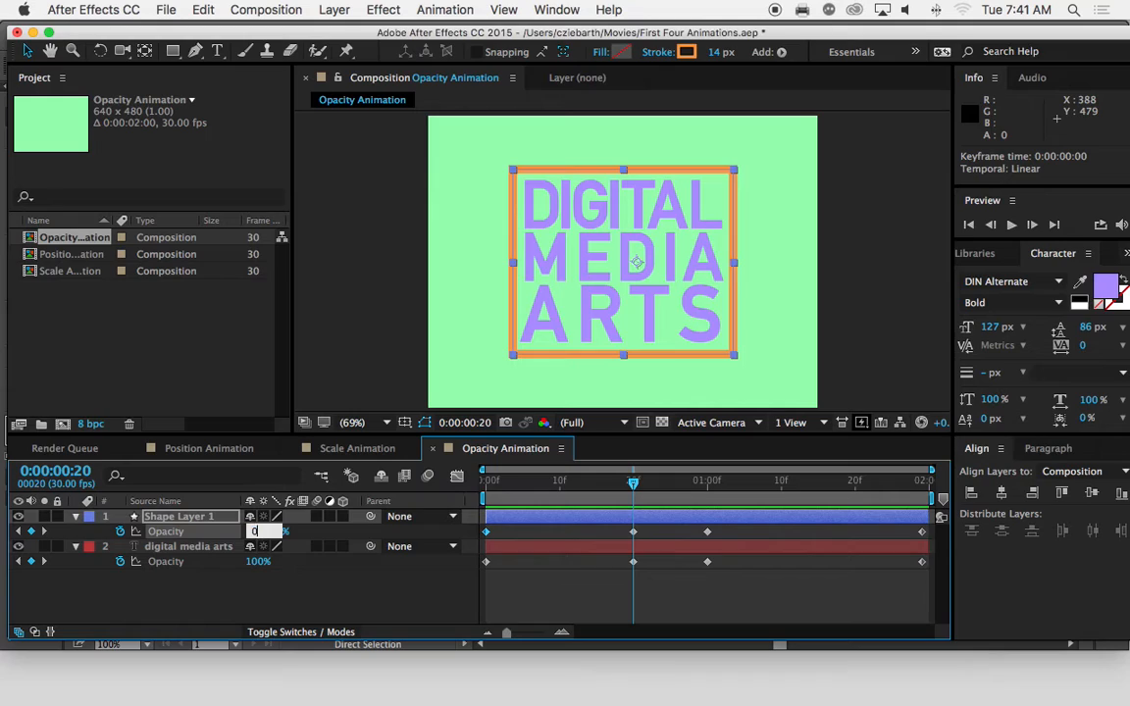
{"action": "type", "text": "0"}
{"action": "key", "text": "Return"}
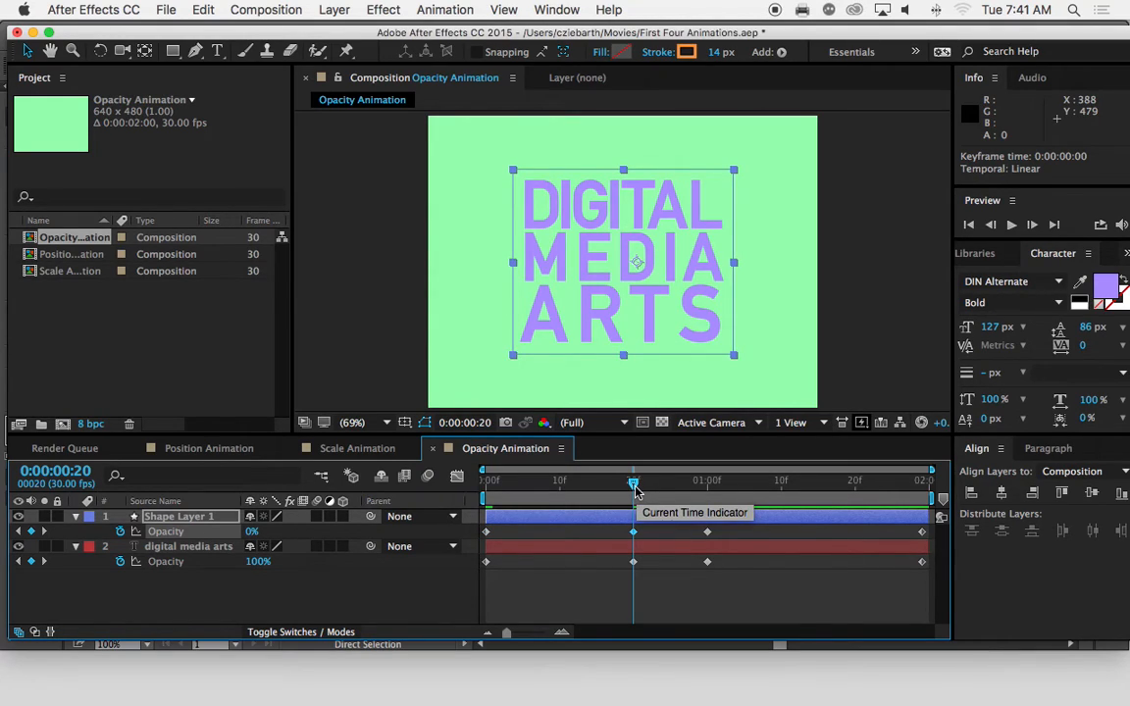
{"action": "key", "text": "super+z"}
Set Shape Layer 1's opacity to 0% at 0:00:00:00 and 0:00:01:29, and preview the fade
{"action": "left_click_drag", "start_coordinate": [634, 485], "coordinate": [487, 487]}
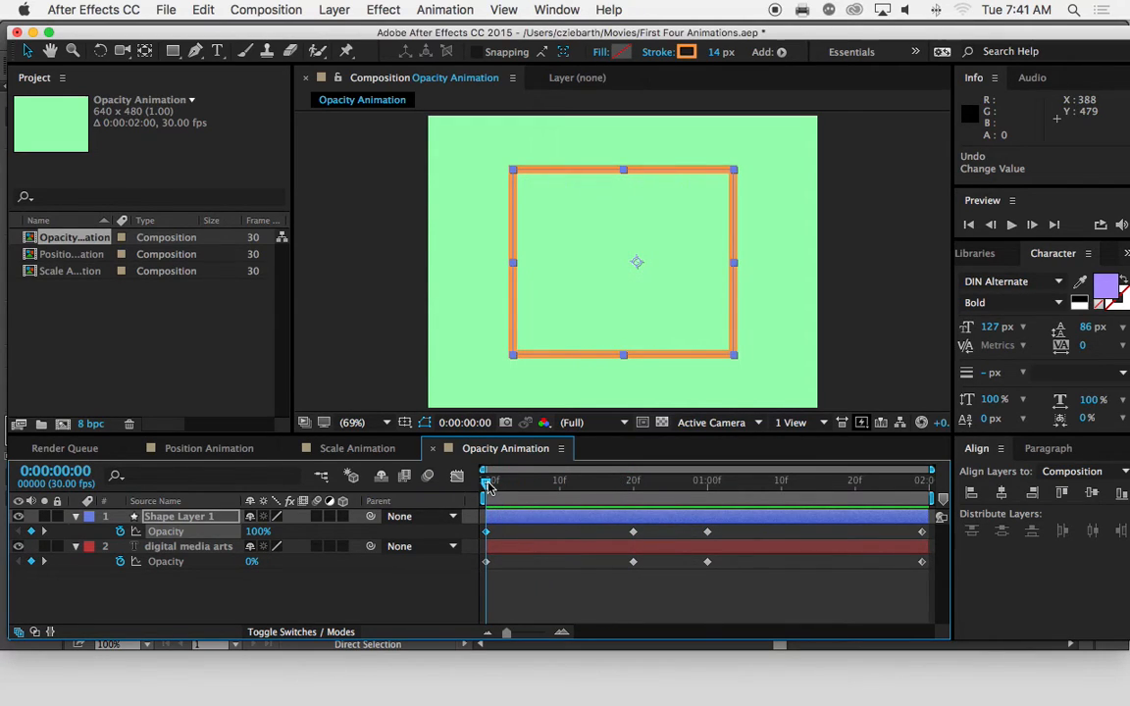
{"action": "left_click", "coordinate": [260, 530]}
{"action": "type", "text": "0"}
{"action": "key", "text": "Return"}
{"action": "left_click_drag", "start_coordinate": [486, 487], "coordinate": [927, 502]}
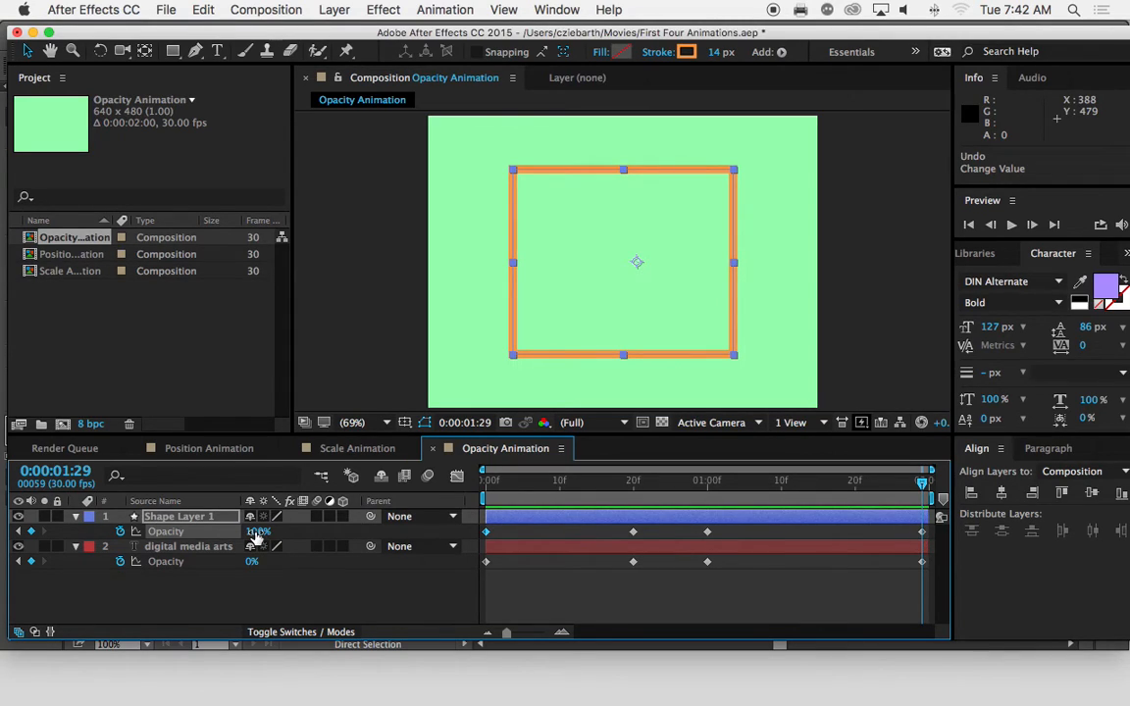
{"action": "left_click_drag", "start_coordinate": [257, 530], "coordinate": [139, 531]}
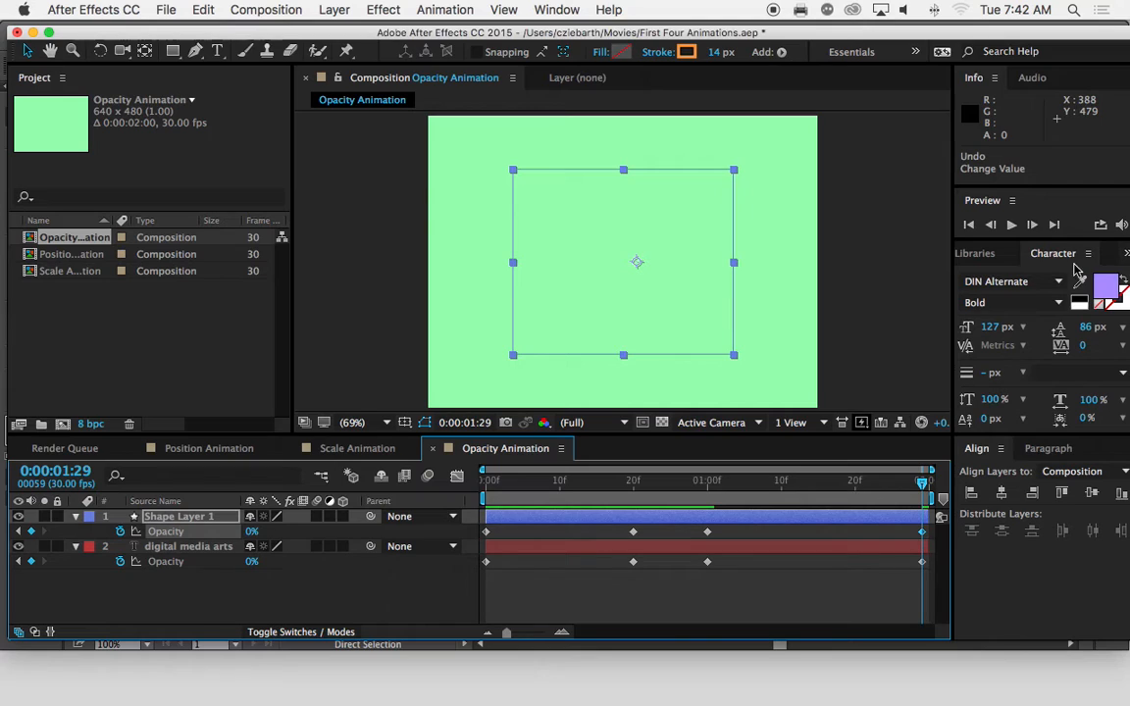
{"action": "left_click", "coordinate": [1011, 225]}
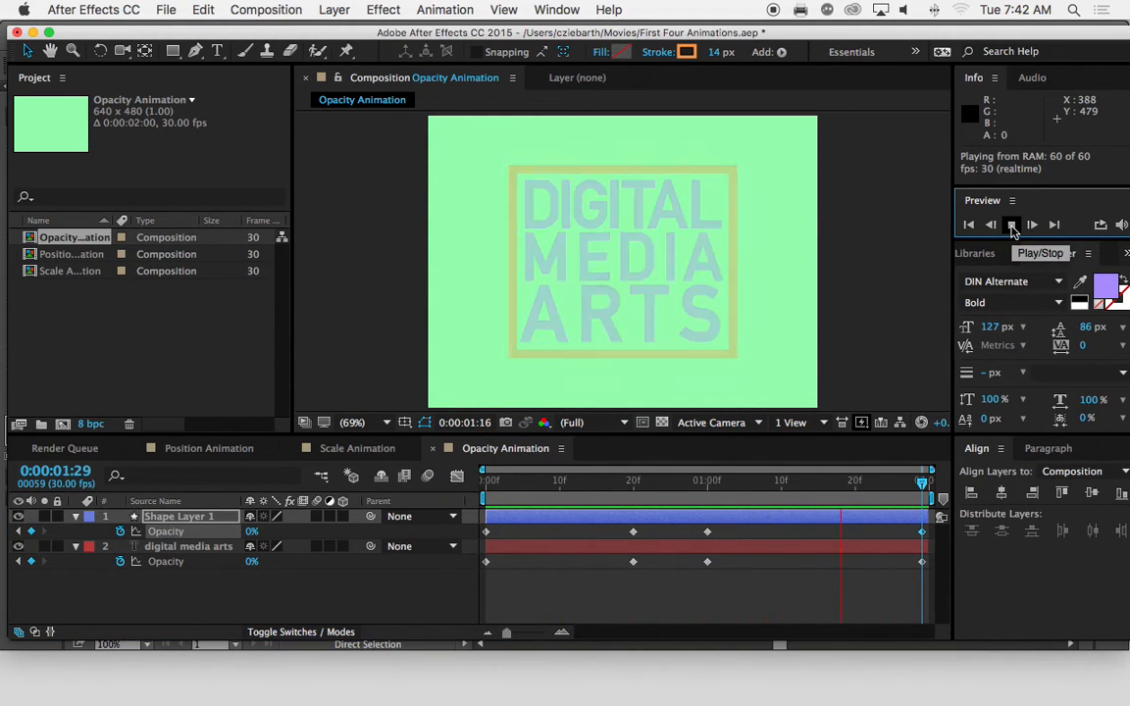
{"action": "left_click", "coordinate": [1011, 225]}
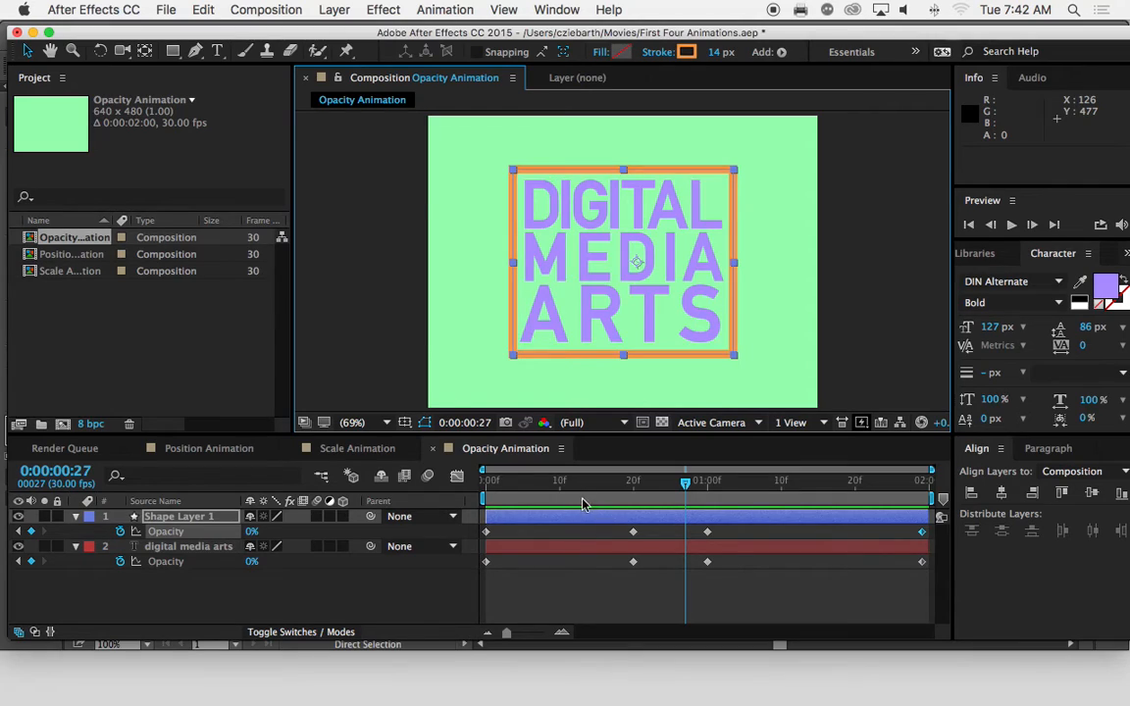
Move Shape Layer 1's first opacity keyframe to 0:00:00:09 and preview the composition from 0:00:00:00
{"action": "left_click", "coordinate": [486, 532]}
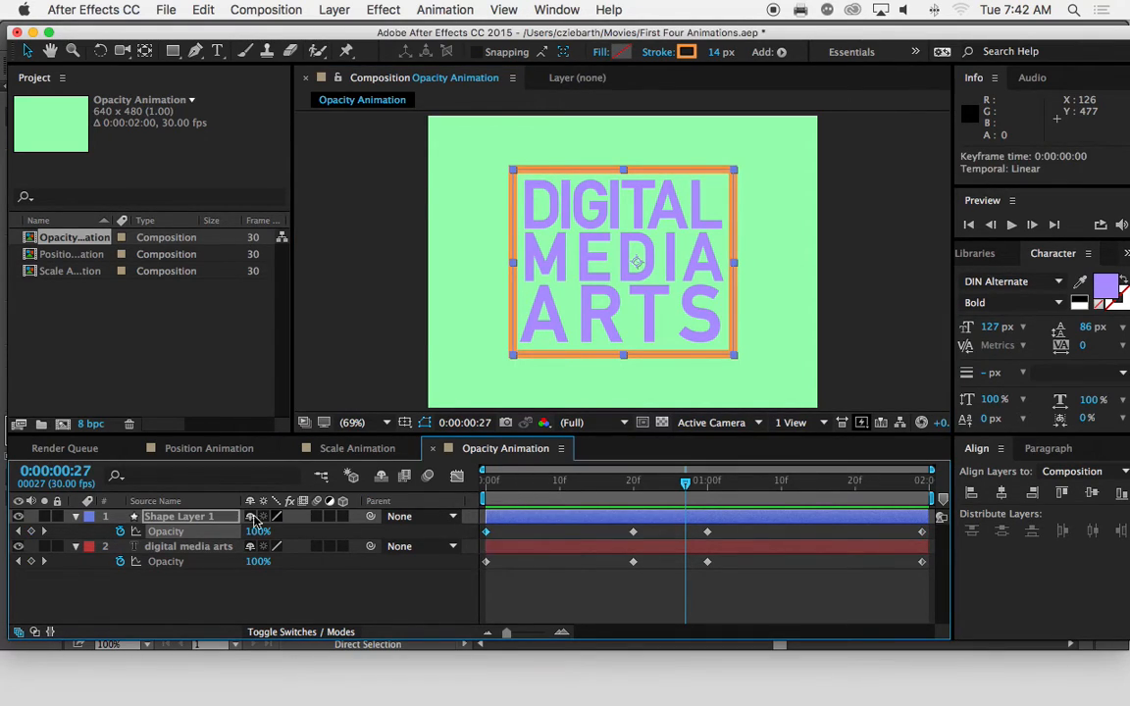
{"action": "left_click_drag", "start_coordinate": [489, 532], "coordinate": [552, 539]}
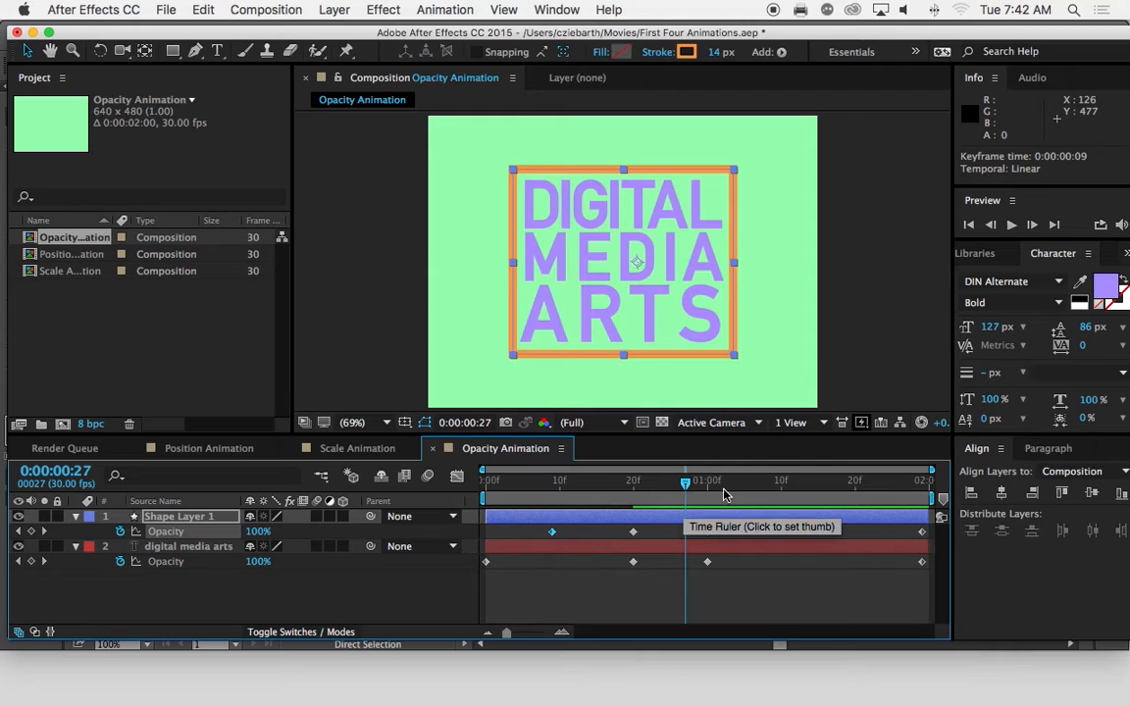
{"action": "left_click_drag", "start_coordinate": [684, 481], "coordinate": [485, 490]}
{"action": "left_click", "coordinate": [1010, 224]}
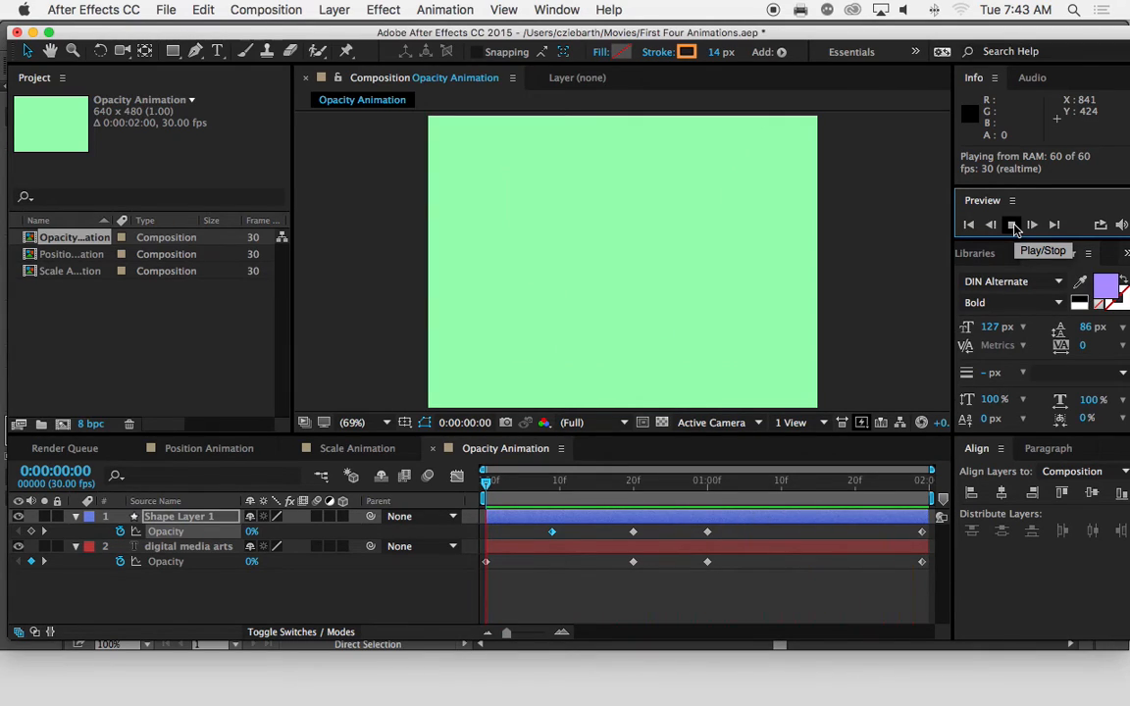
{"action": "left_click", "coordinate": [1014, 226]}
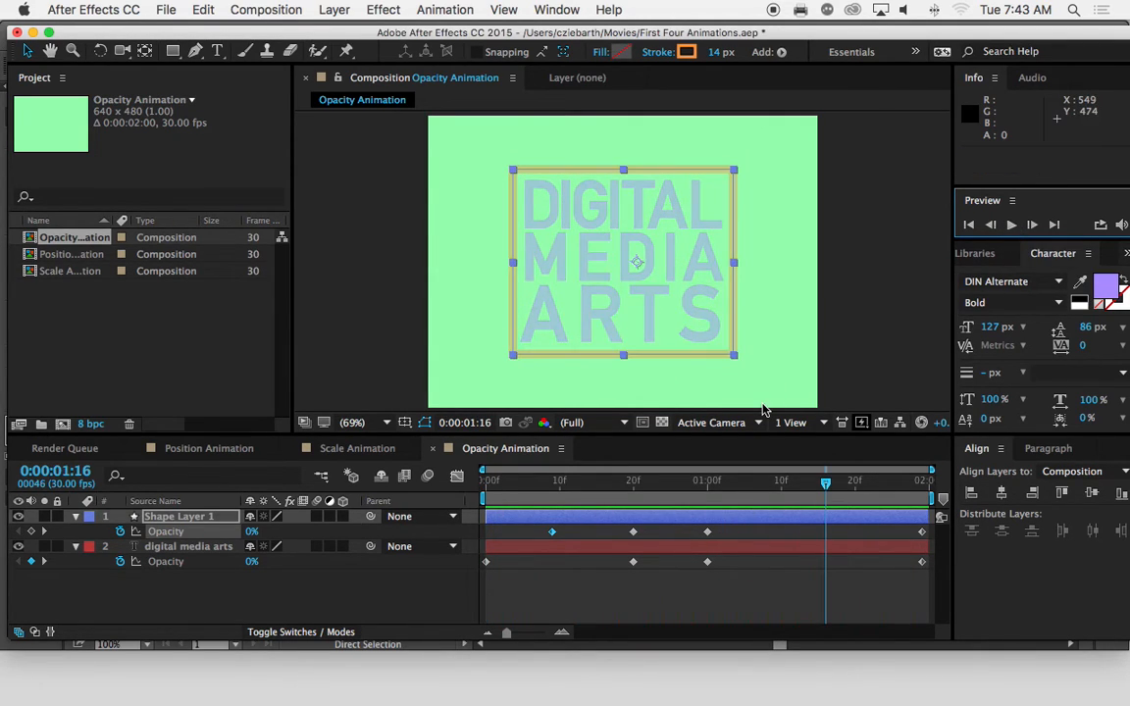
Move Shape Layer 1's third opacity keyframe to 0:00:01:03 and the title layer's third one to about 0:00:01:09
{"action": "left_click_drag", "start_coordinate": [825, 483], "coordinate": [634, 486]}
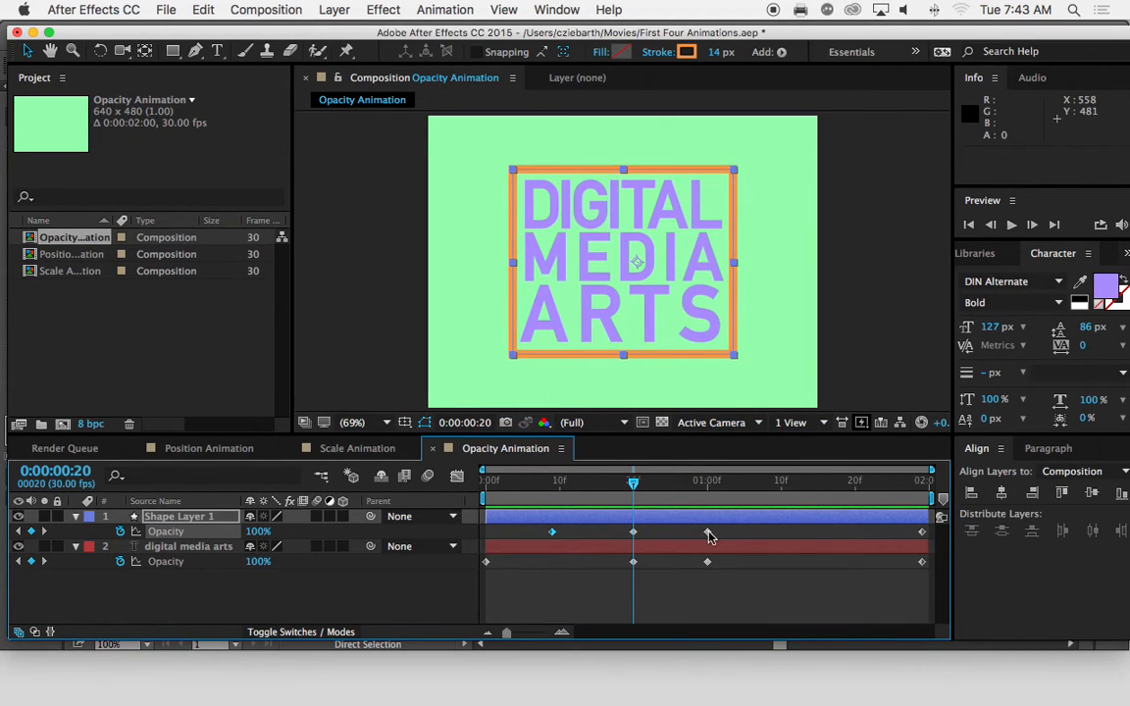
{"action": "mouse_move", "coordinate": [710, 537]}
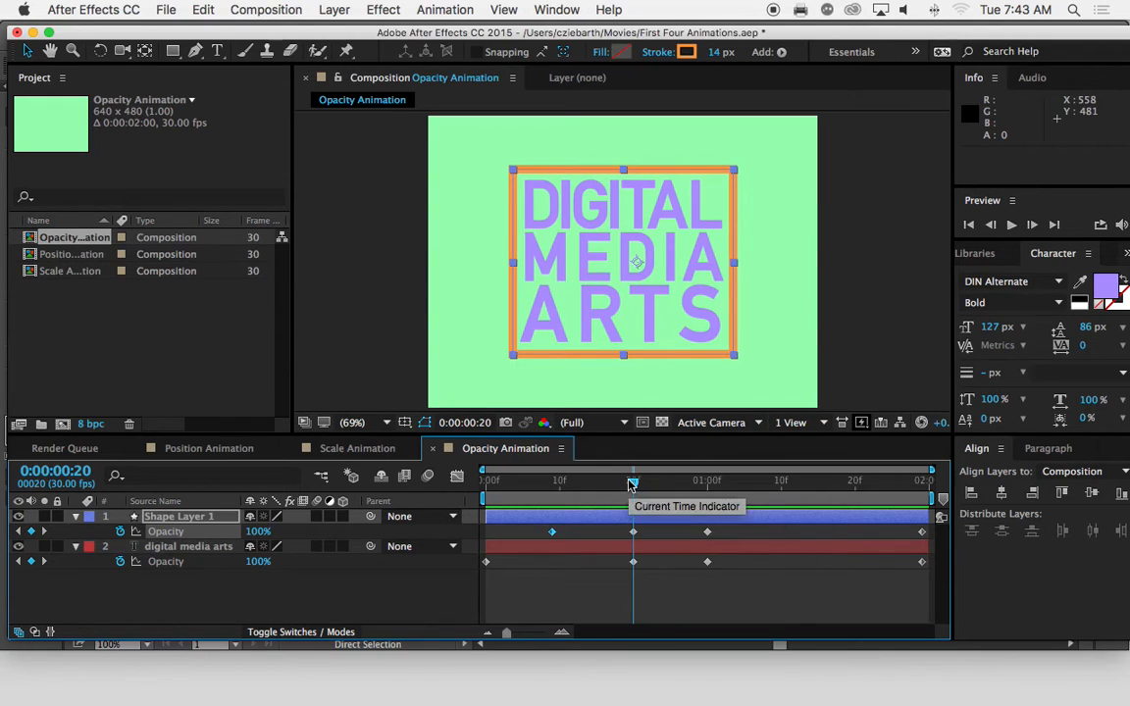
{"action": "left_click_drag", "start_coordinate": [632, 484], "coordinate": [702, 499]}
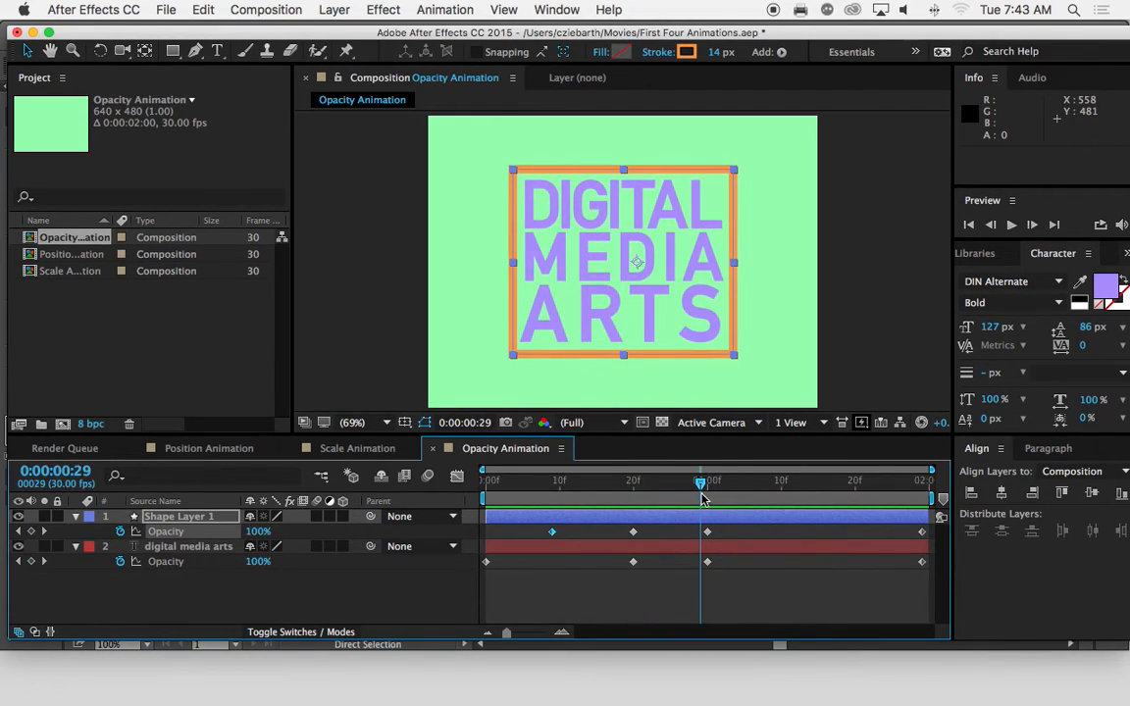
{"action": "left_click", "coordinate": [707, 532]}
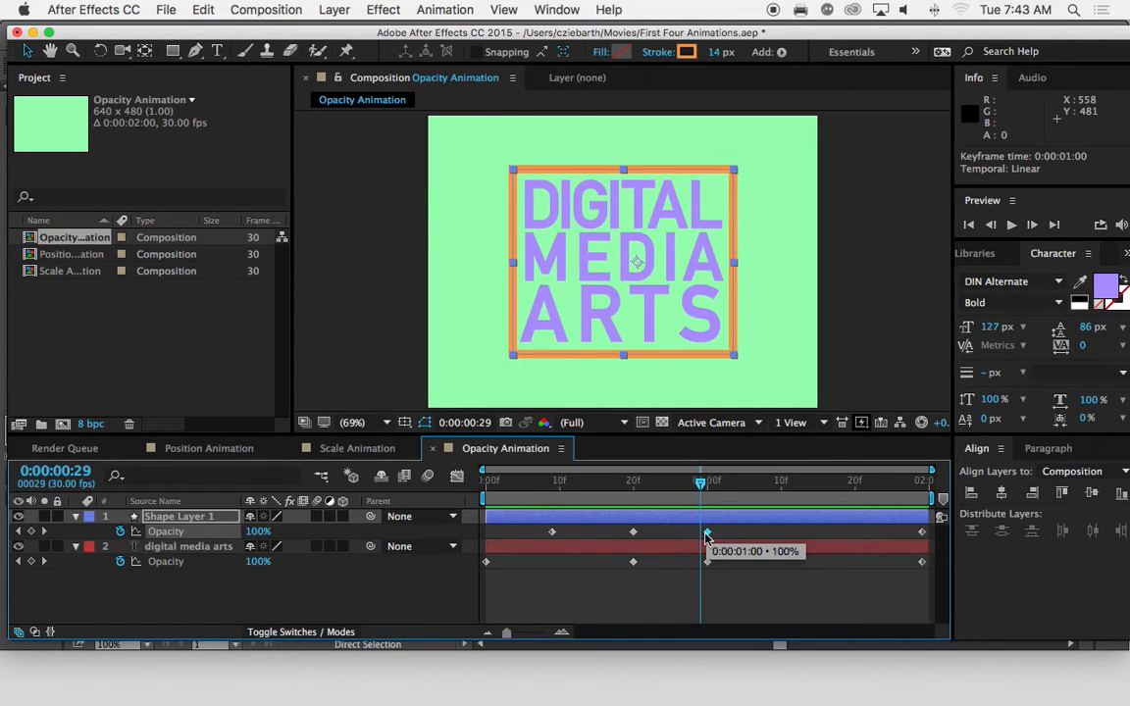
{"action": "left_click_drag", "start_coordinate": [709, 537], "coordinate": [737, 536]}
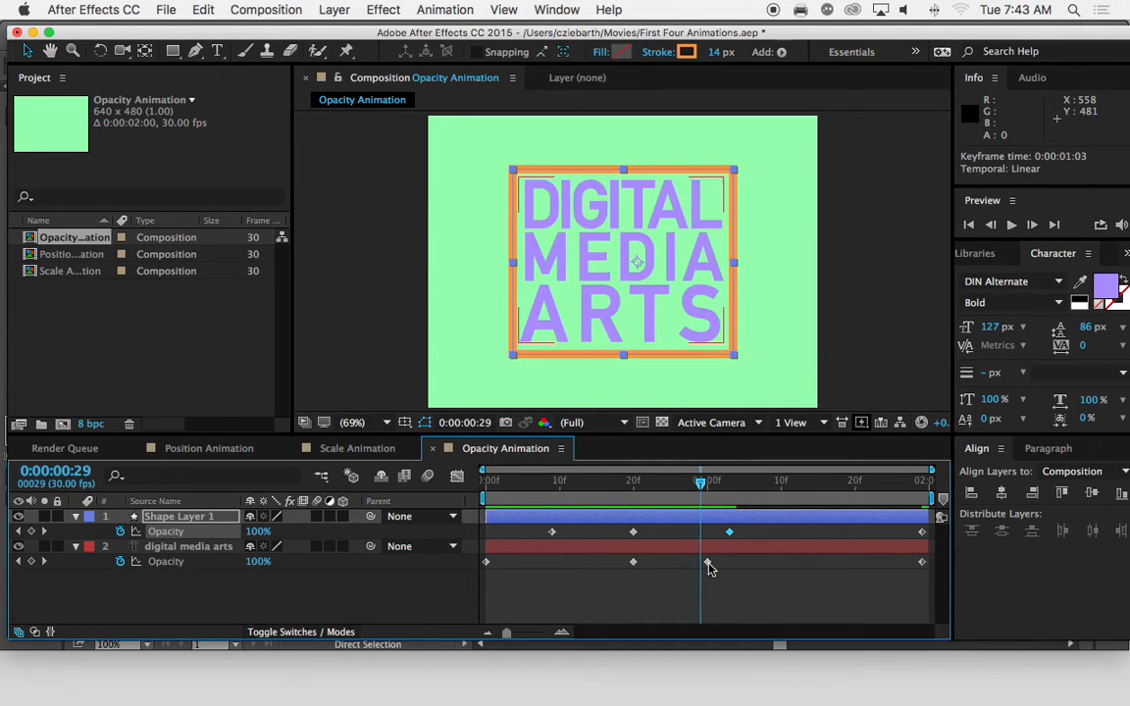
{"action": "left_click_drag", "start_coordinate": [710, 569], "coordinate": [774, 570]}
{"action": "left_click", "coordinate": [730, 535]}
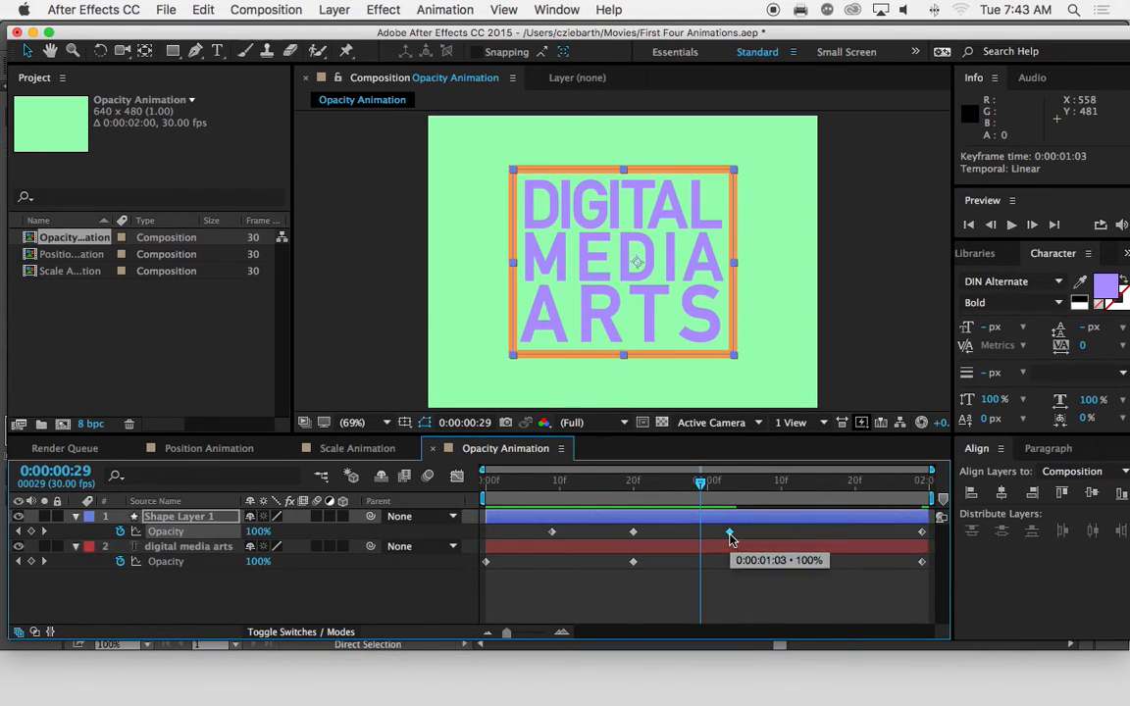
Play the retimed opacity animation from 0:00:00:00, and stop the playback
{"action": "left_click_drag", "start_coordinate": [722, 494], "coordinate": [485, 482]}
{"action": "left_click", "coordinate": [1011, 228]}
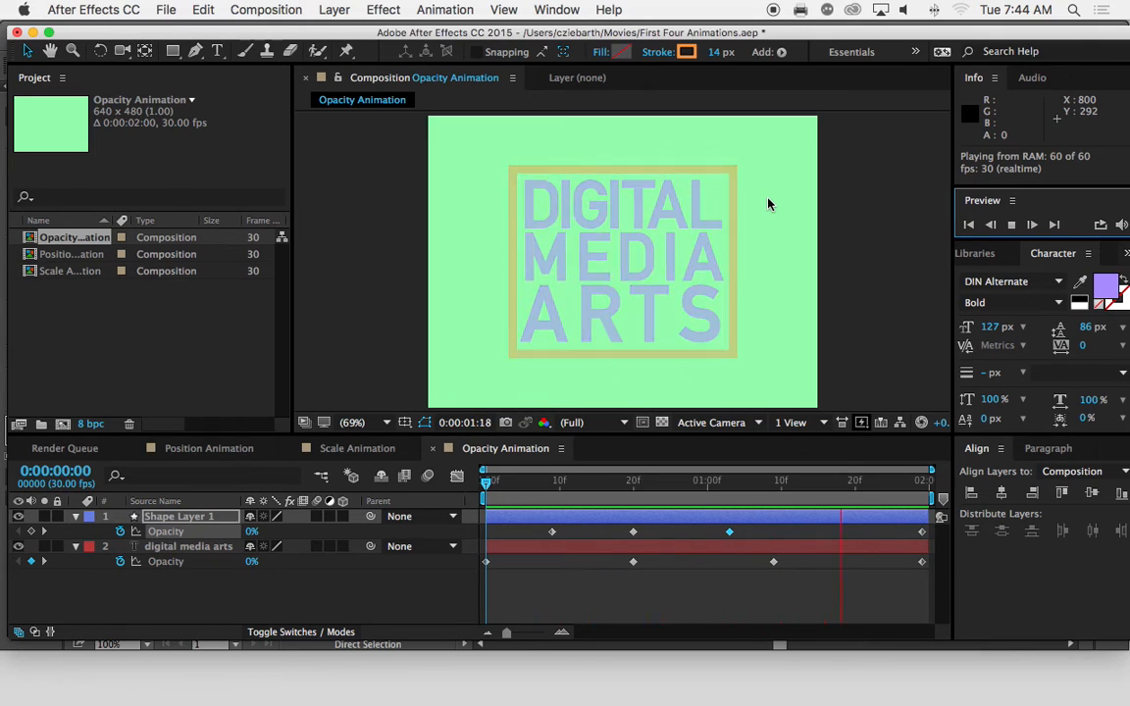
{"action": "left_click", "coordinate": [1013, 225]}
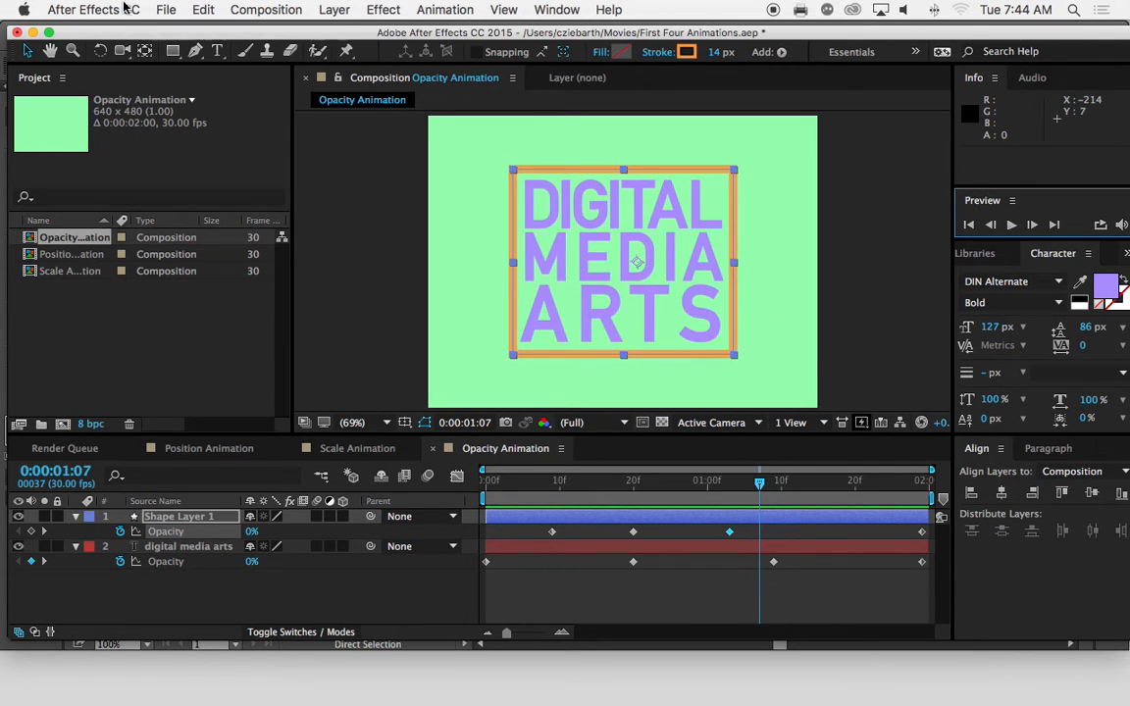
Add the composition to the render queue and render it to the Desktop as the QuickTime movie "Opacity Animation"
{"action": "left_click", "coordinate": [164, 9]}
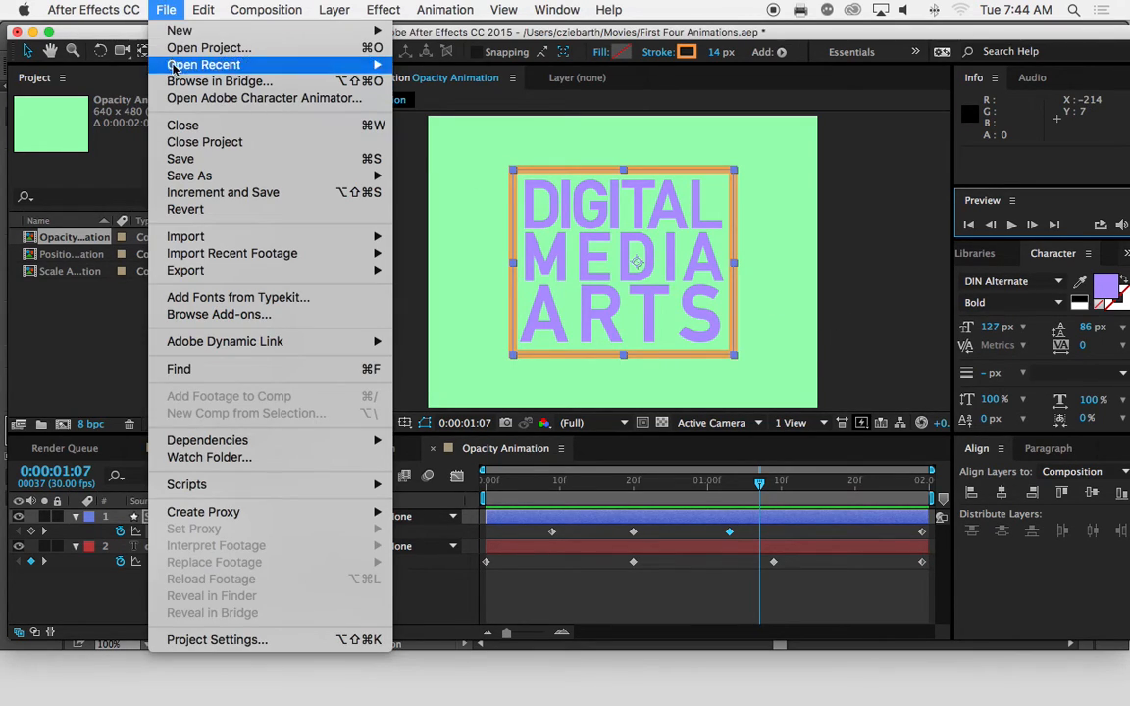
{"action": "mouse_move", "coordinate": [206, 270]}
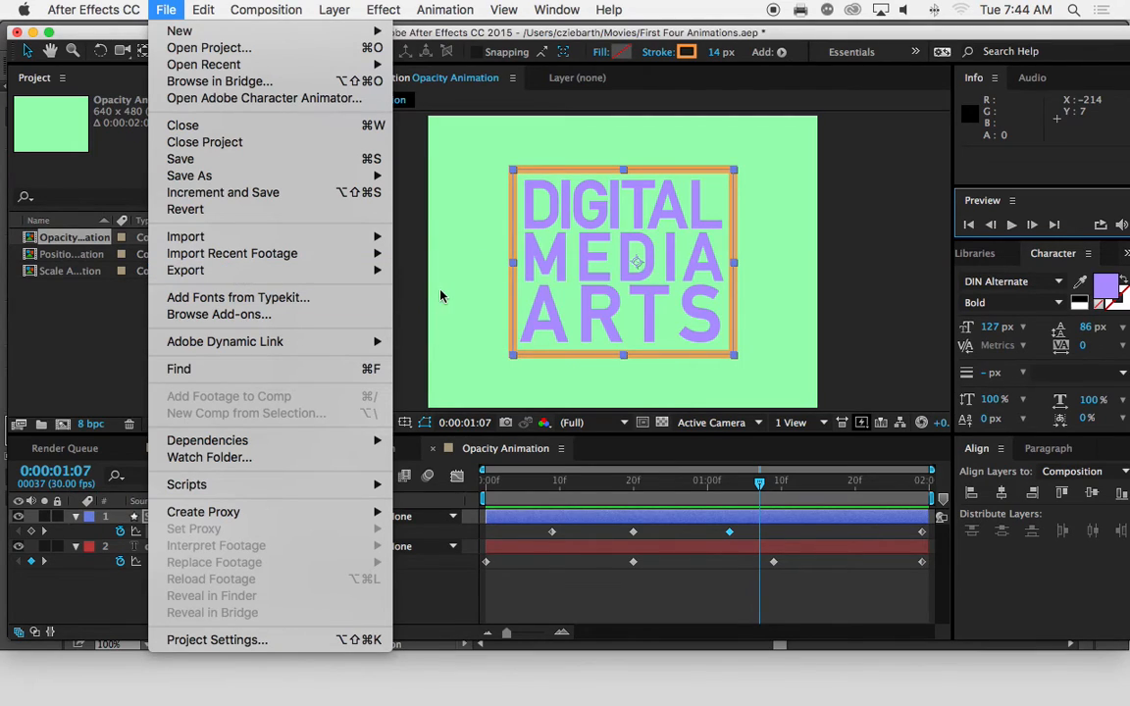
{"action": "left_click", "coordinate": [425, 287]}
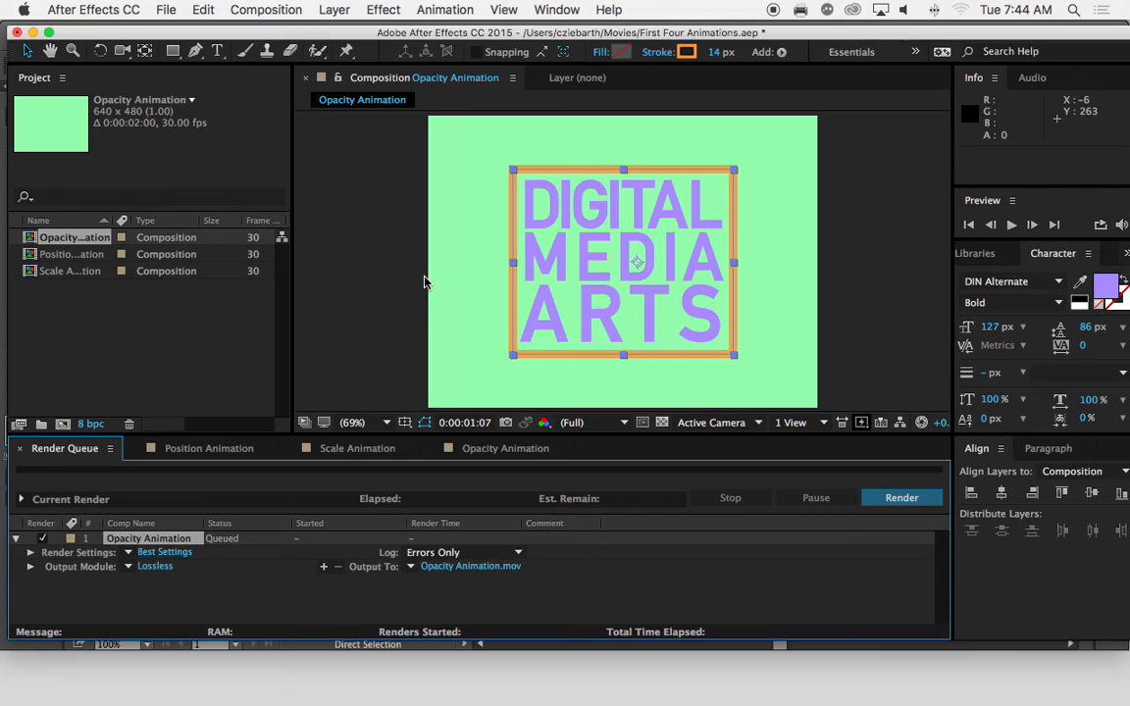
{"action": "left_click", "coordinate": [440, 571]}
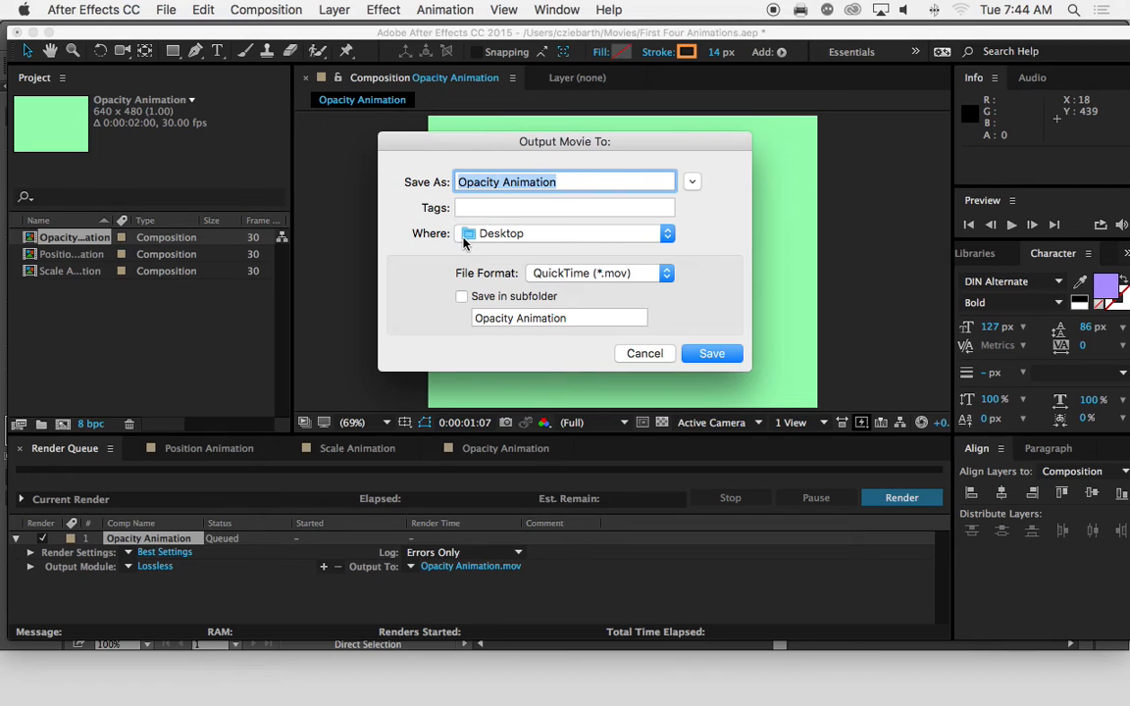
{"action": "left_click", "coordinate": [692, 355]}
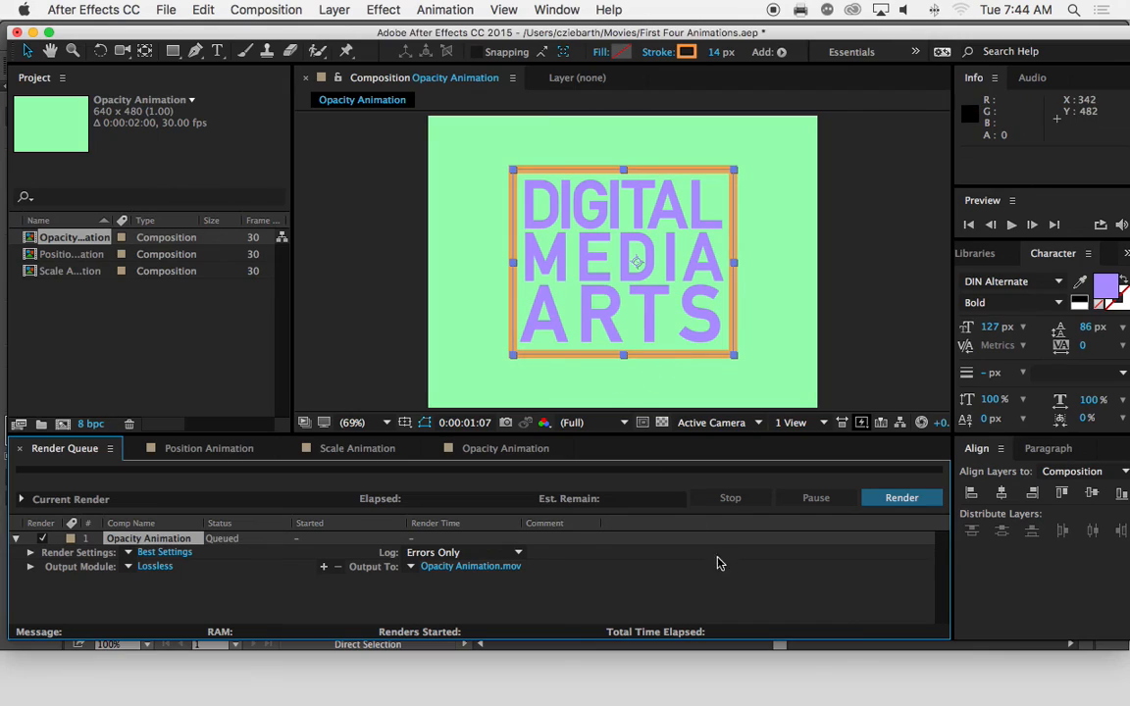
{"action": "left_click", "coordinate": [911, 504]}
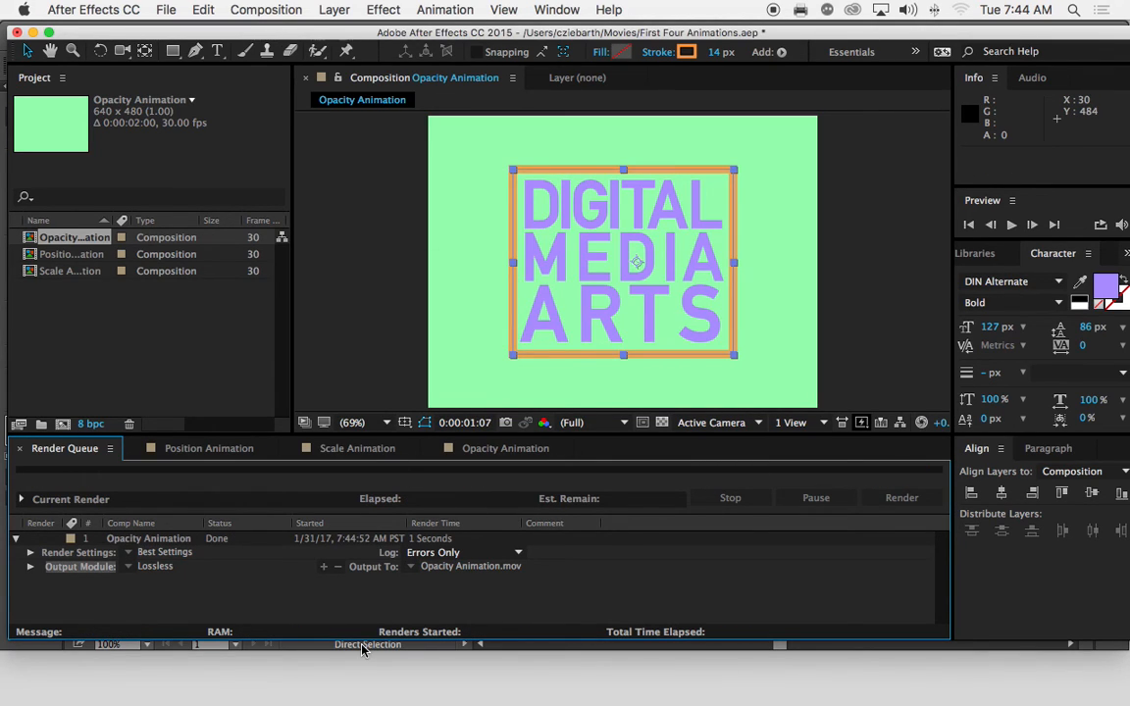
Switch to Finder and select the rendered Opacity Animation.mov on the Desktop
{"action": "mouse_move", "coordinate": [330, 687]}
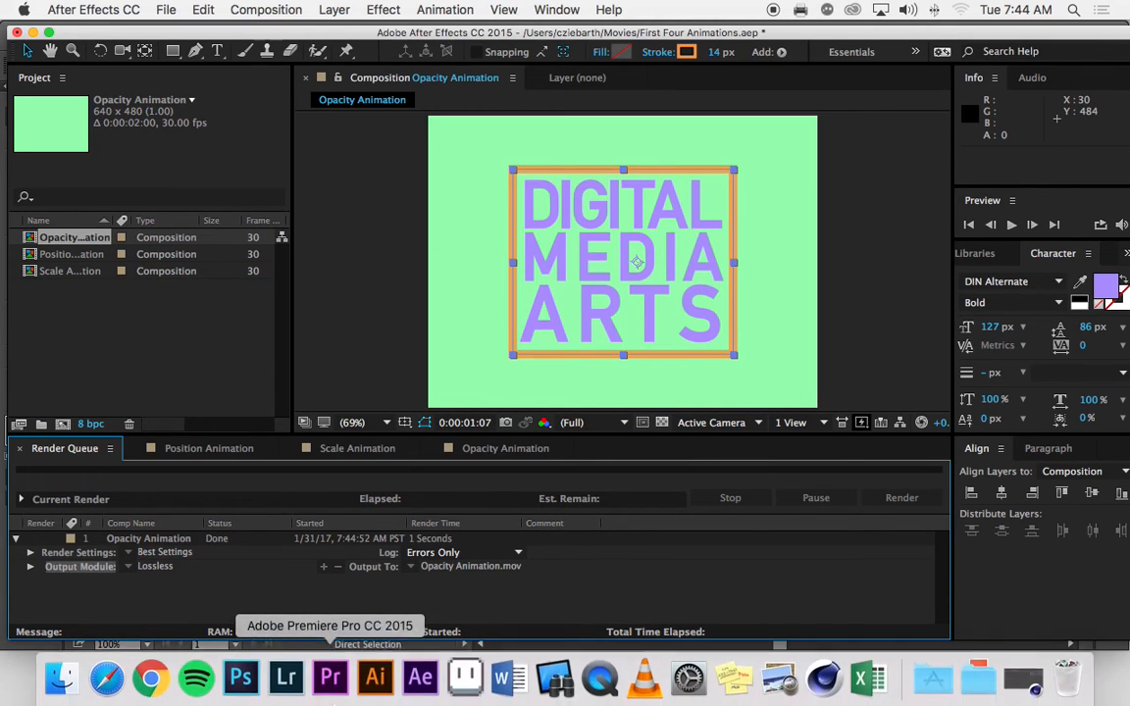
{"action": "left_click", "coordinate": [61, 677]}
{"action": "left_click", "coordinate": [343, 261]}
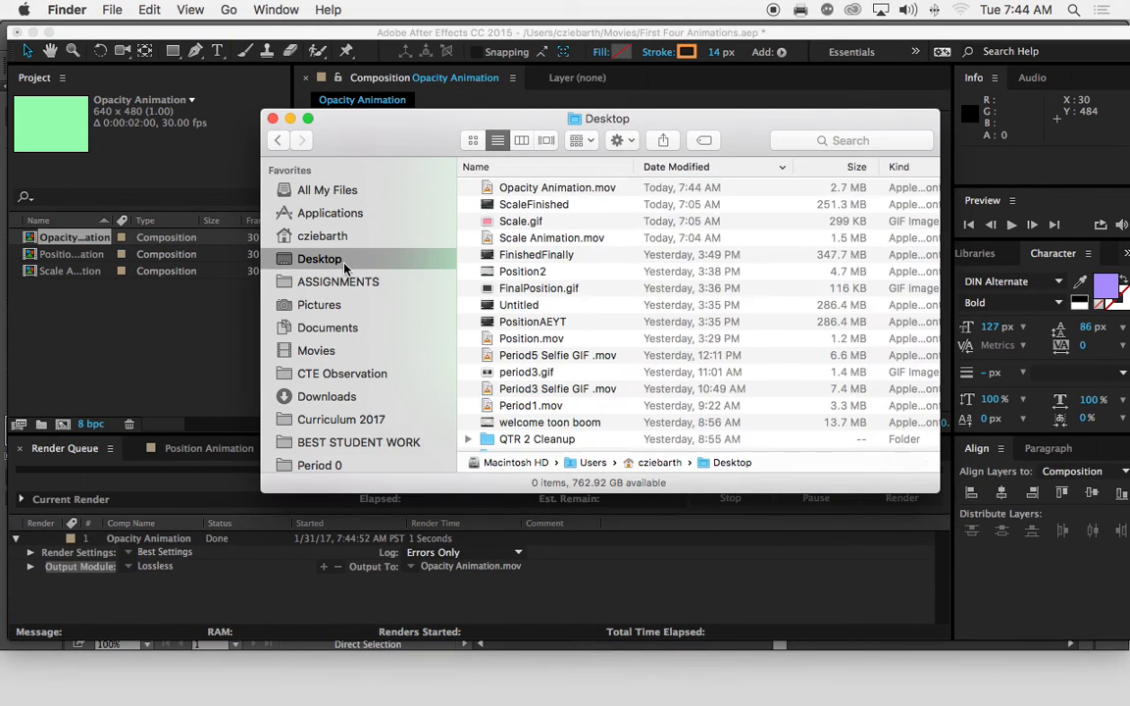
{"action": "left_click", "coordinate": [535, 191]}
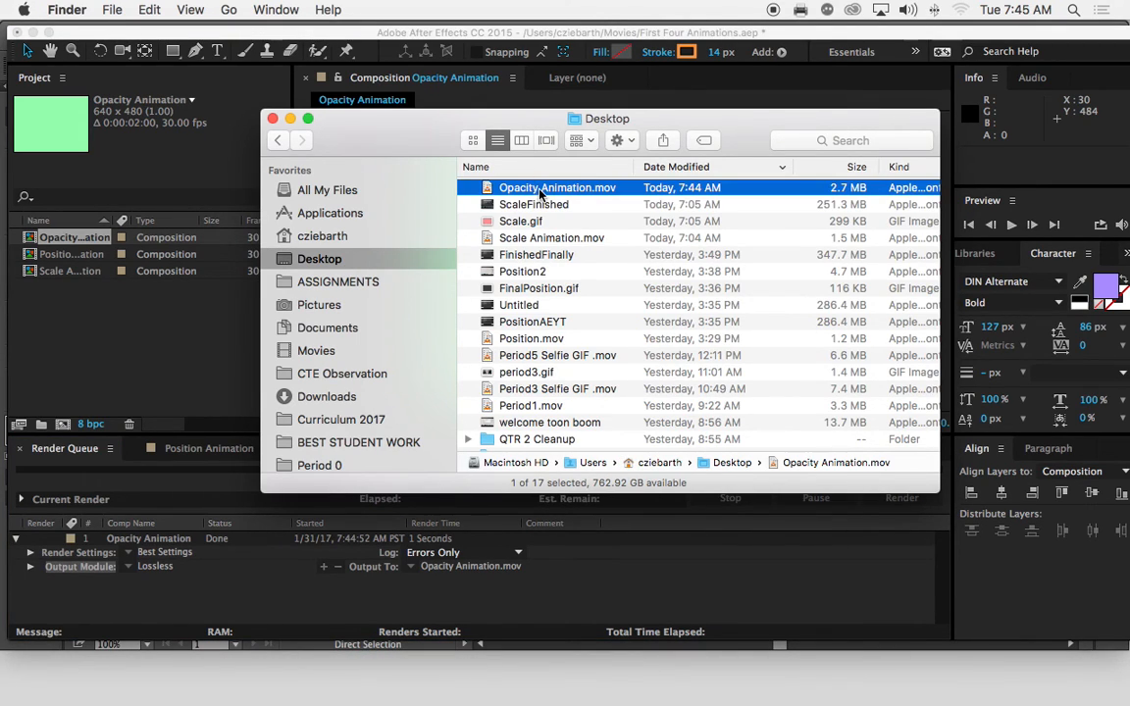